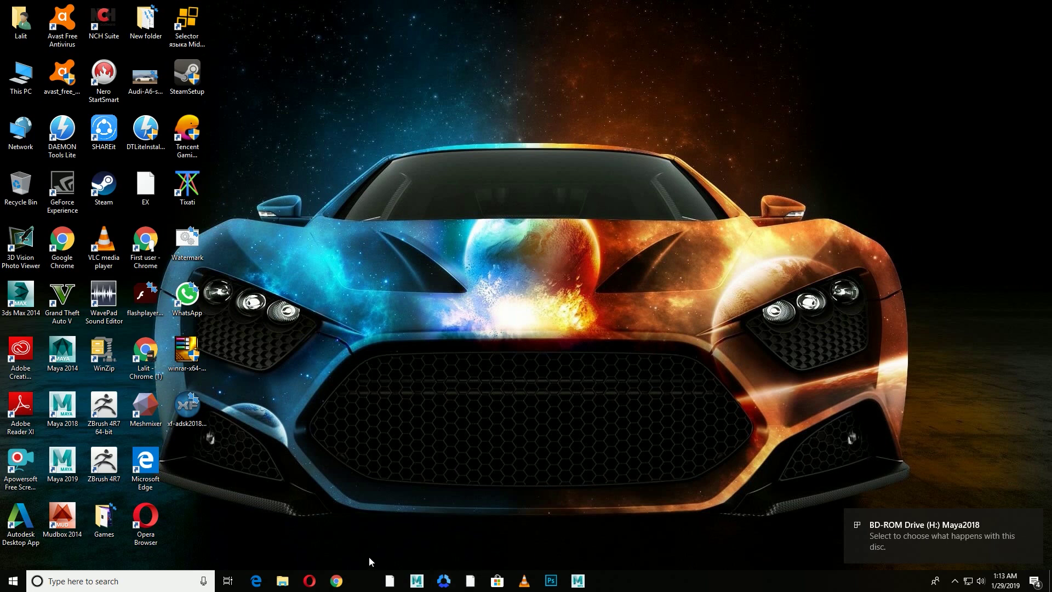
In a maximized Chrome window's new tab, search Google for conceptcarz.com
click(339, 581)
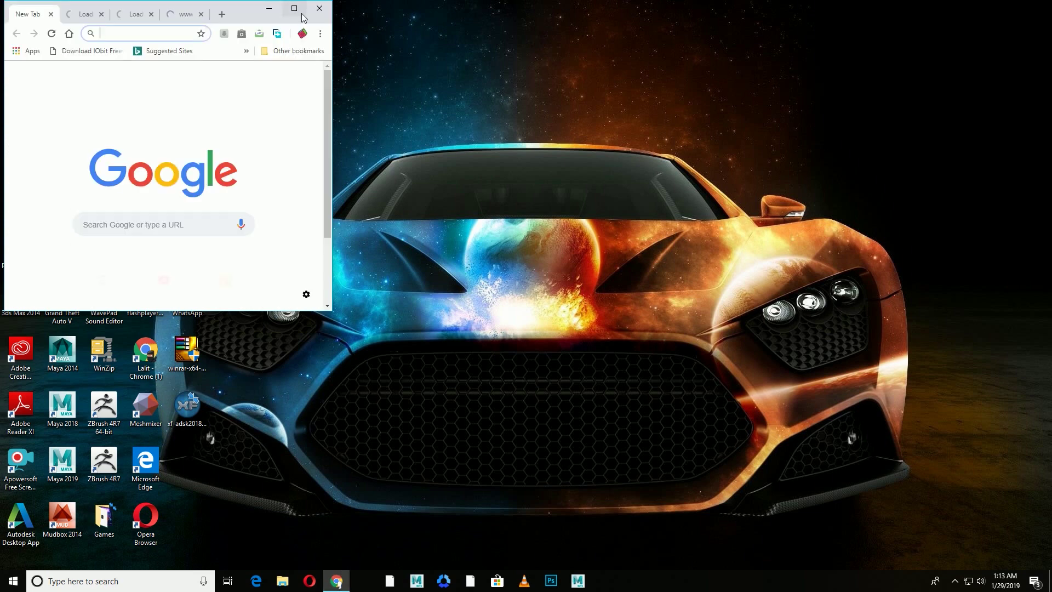
double_click(298, 17)
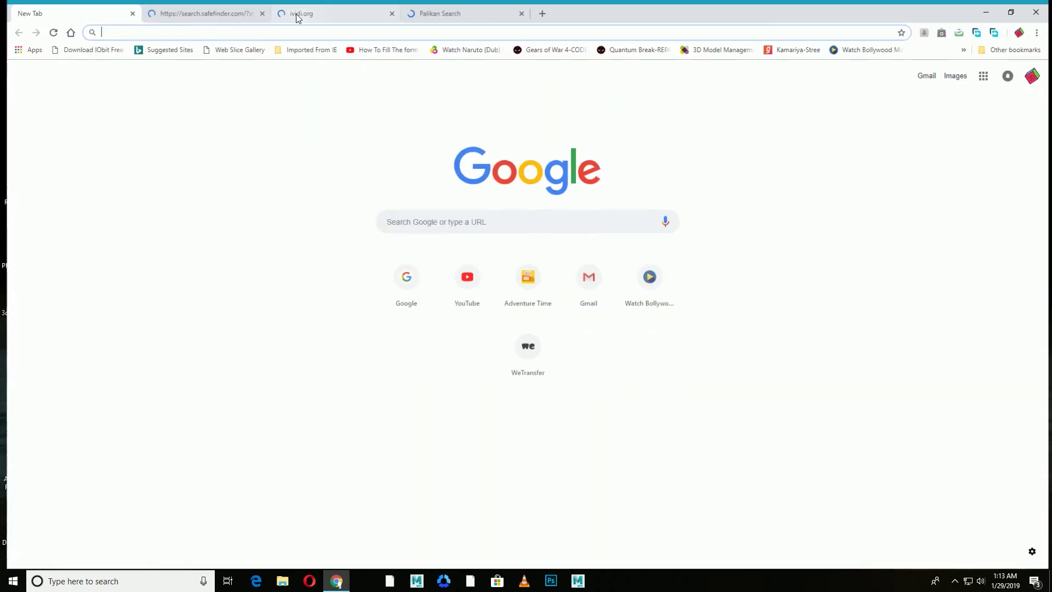
click(540, 11)
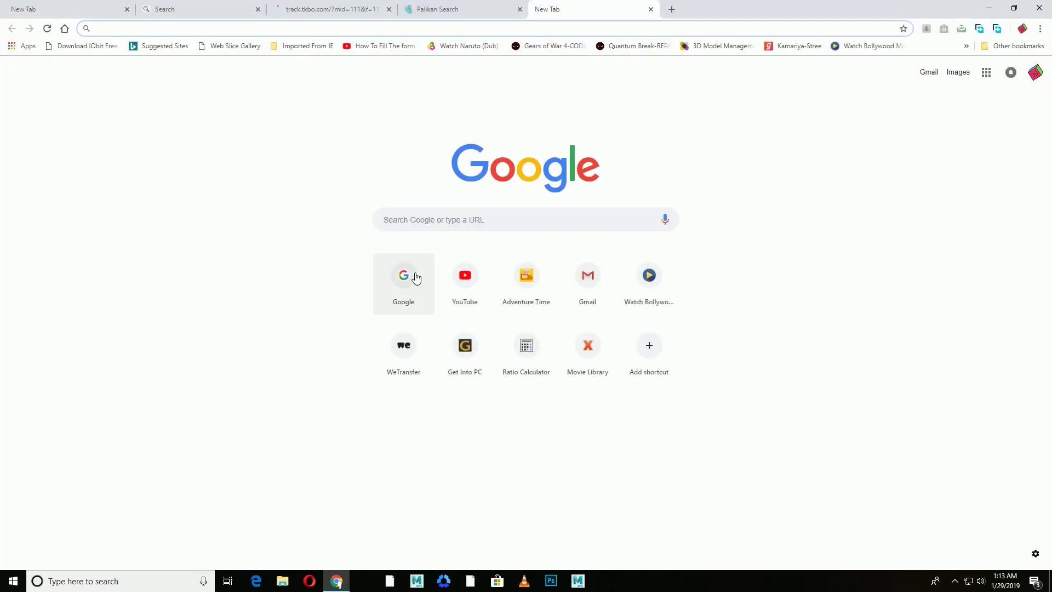
click(416, 277)
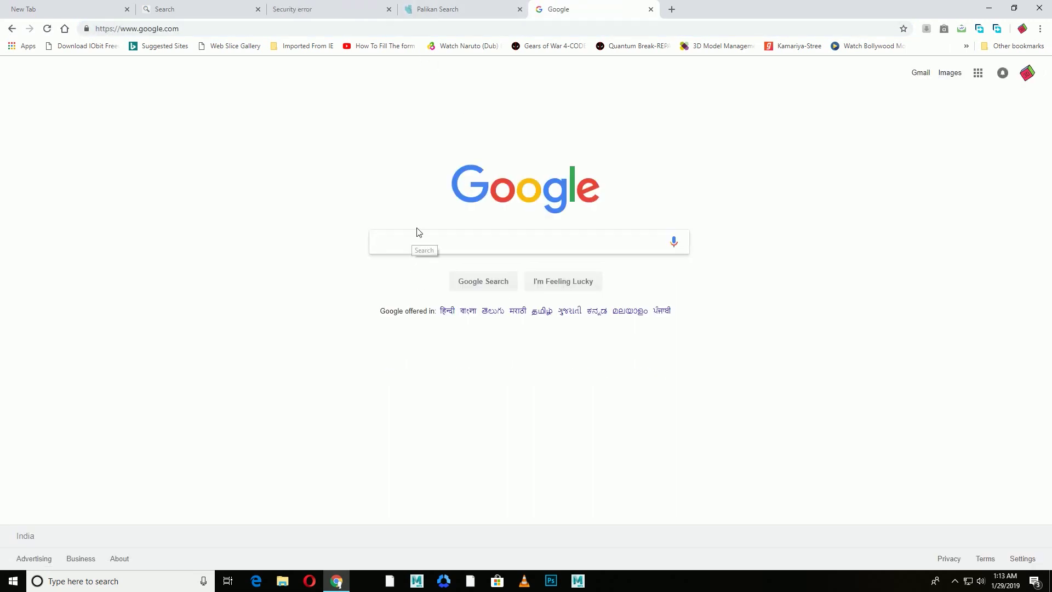
text(do)
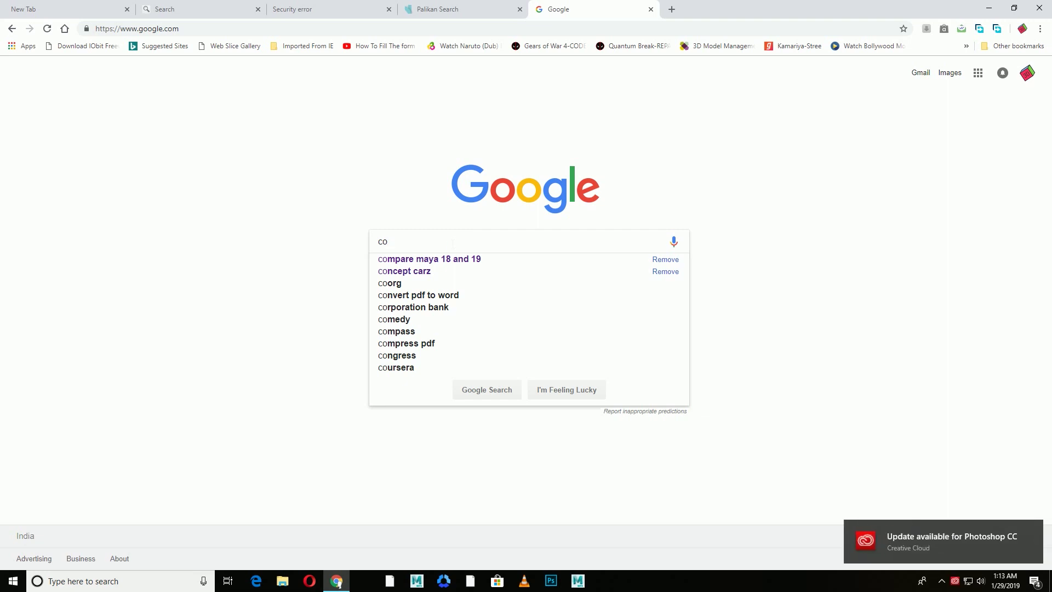
text(nc)
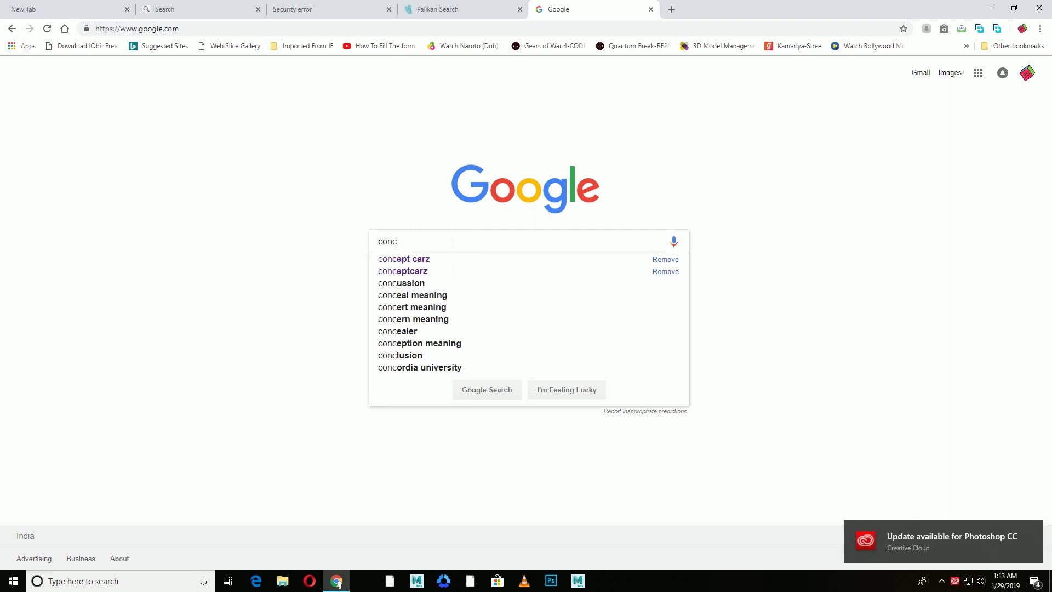
text(ept)
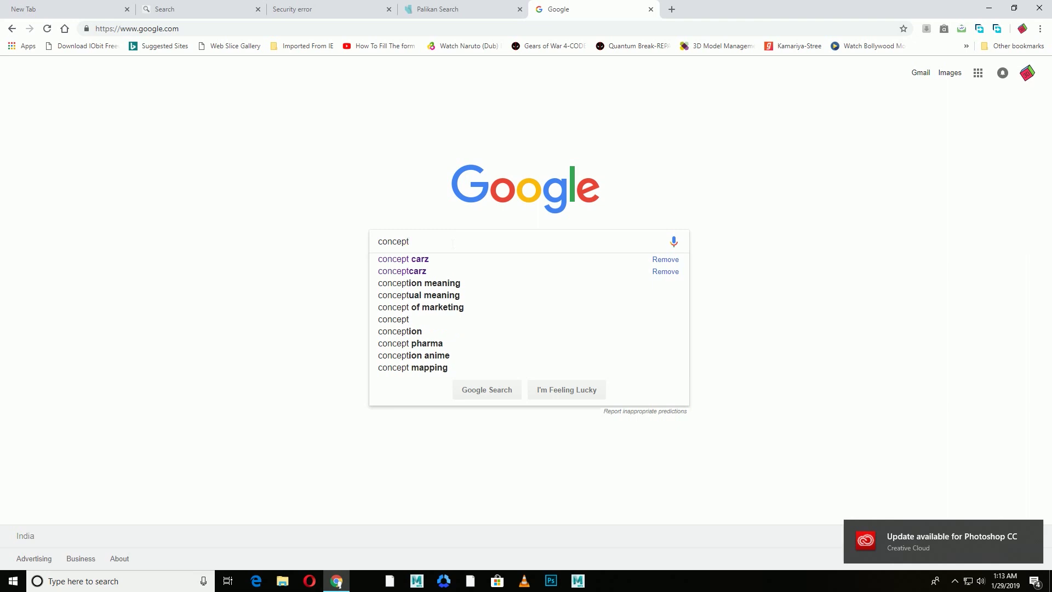
text(carz)
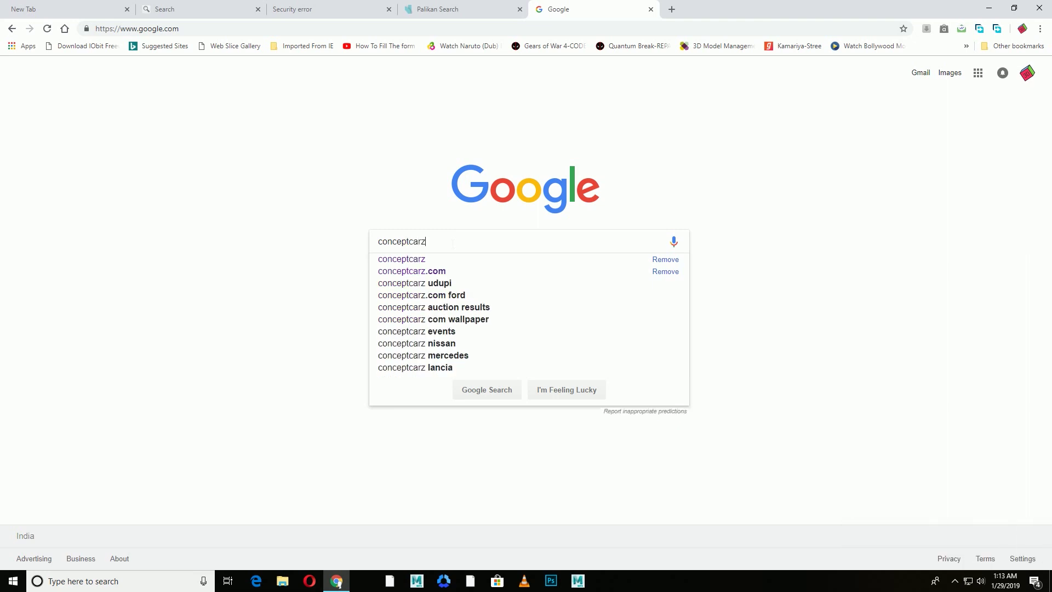
key(Down)
key(Down)
key(Return)
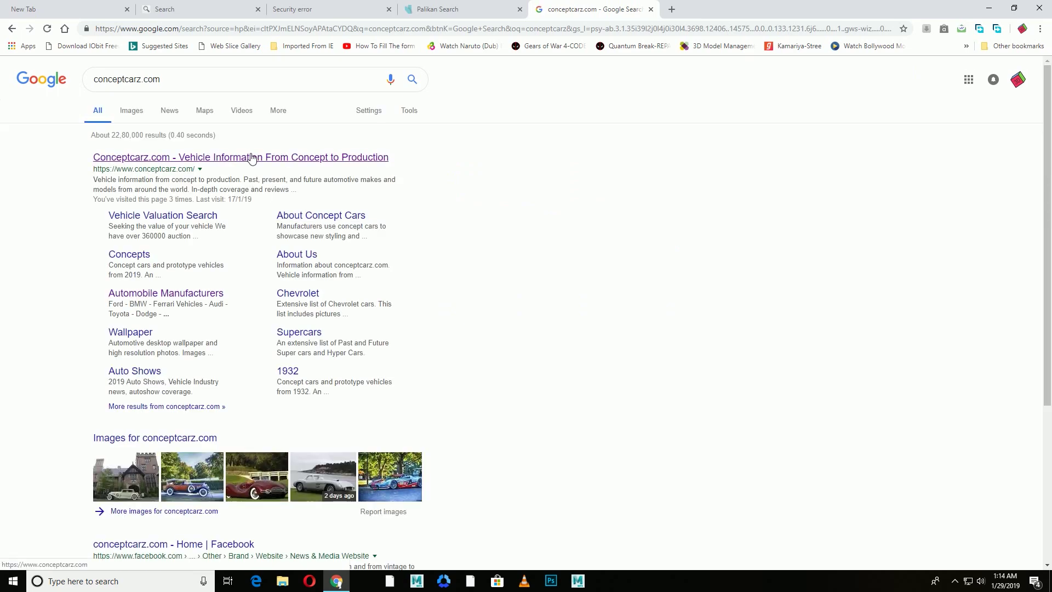
Go from the Conceptcarz result through Cars and Audi to the 2016 Audi A6 page
click(252, 159)
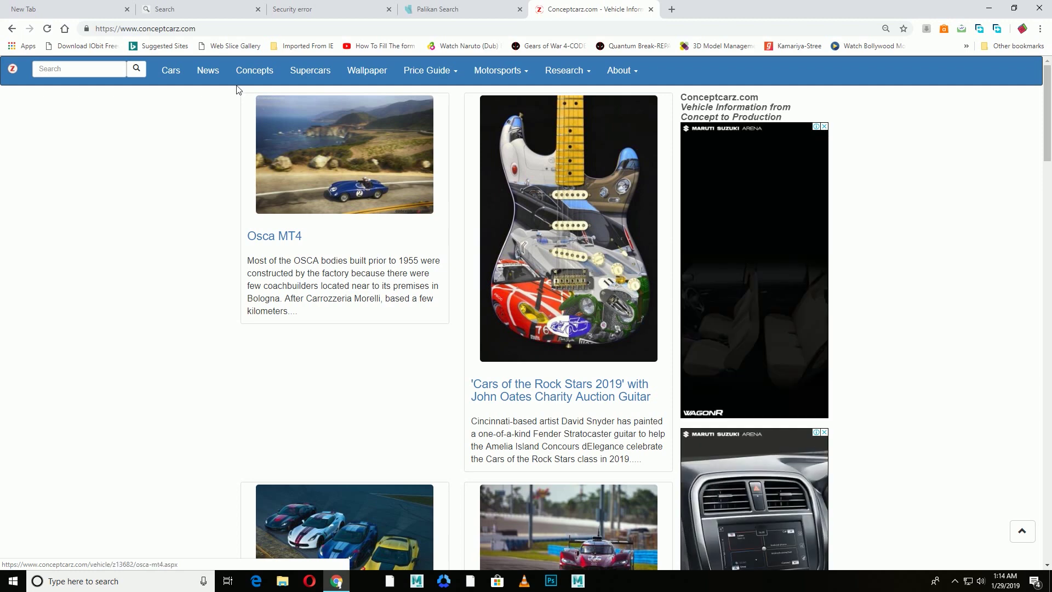
click(167, 78)
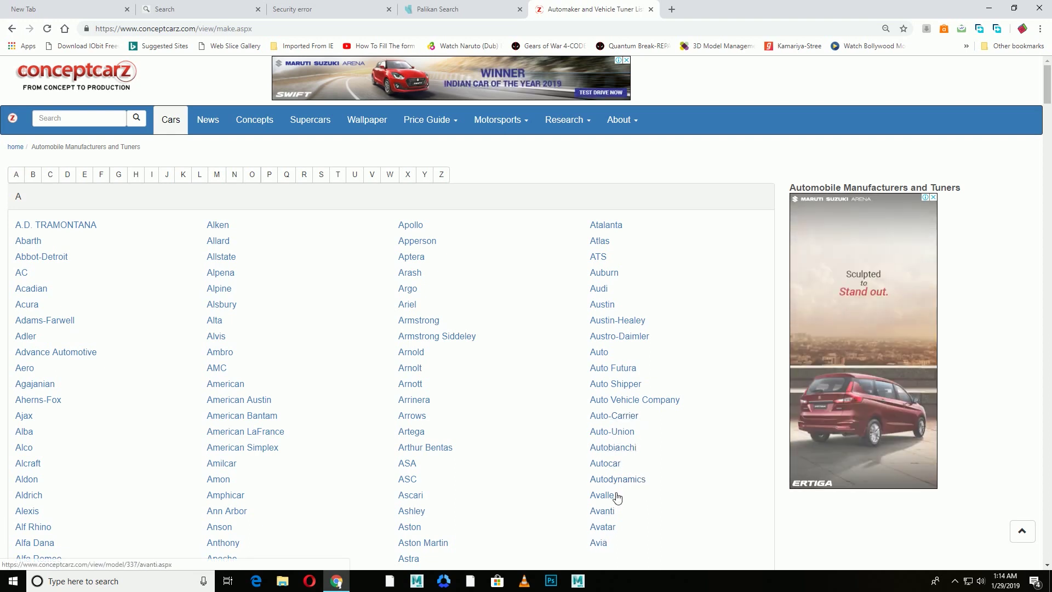
scroll(618, 458, down, 3)
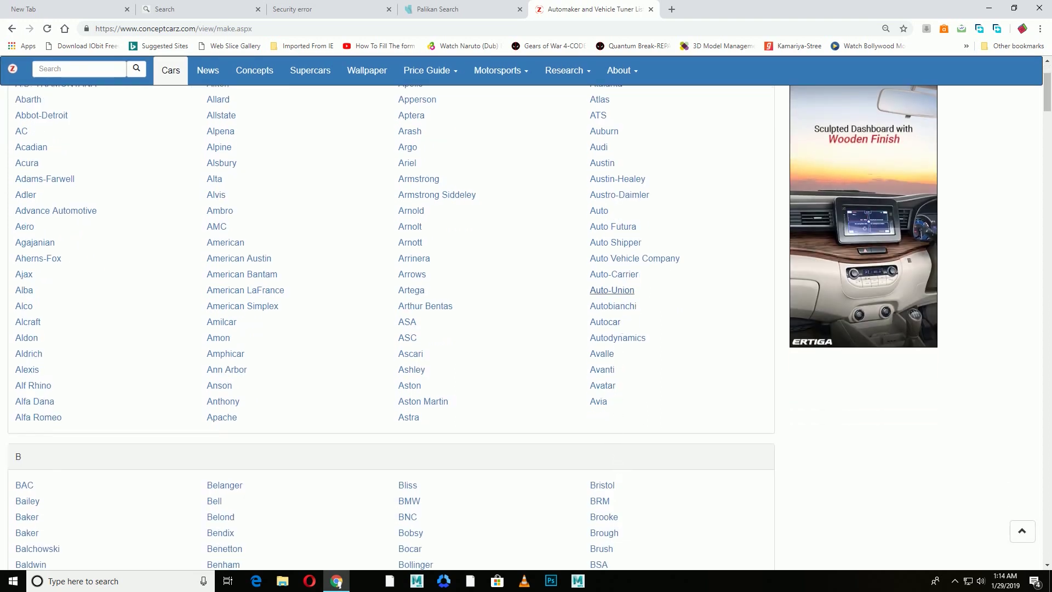
click(599, 147)
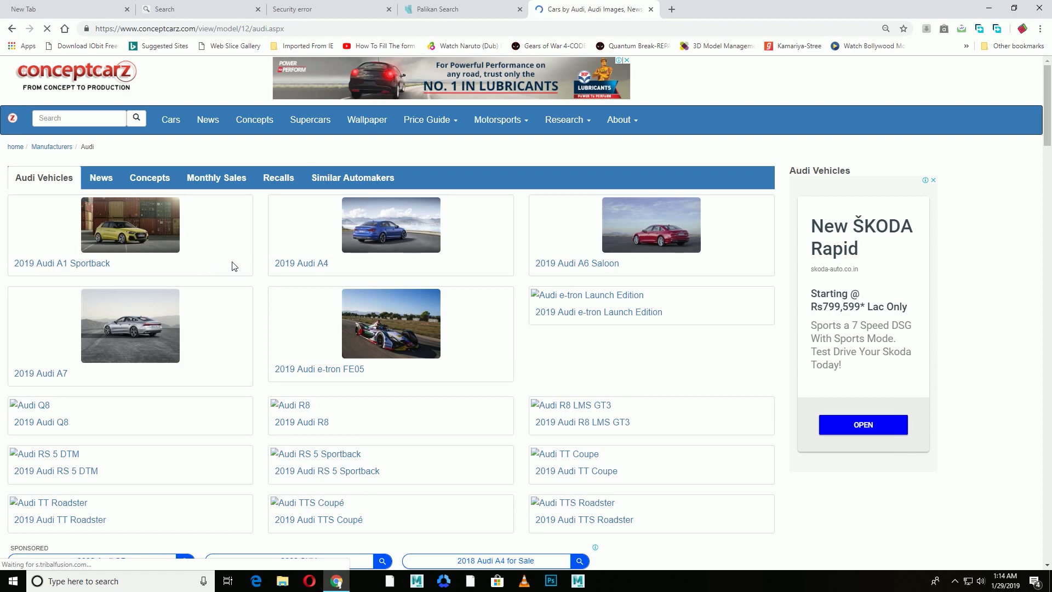
scroll(240, 268, down, 20)
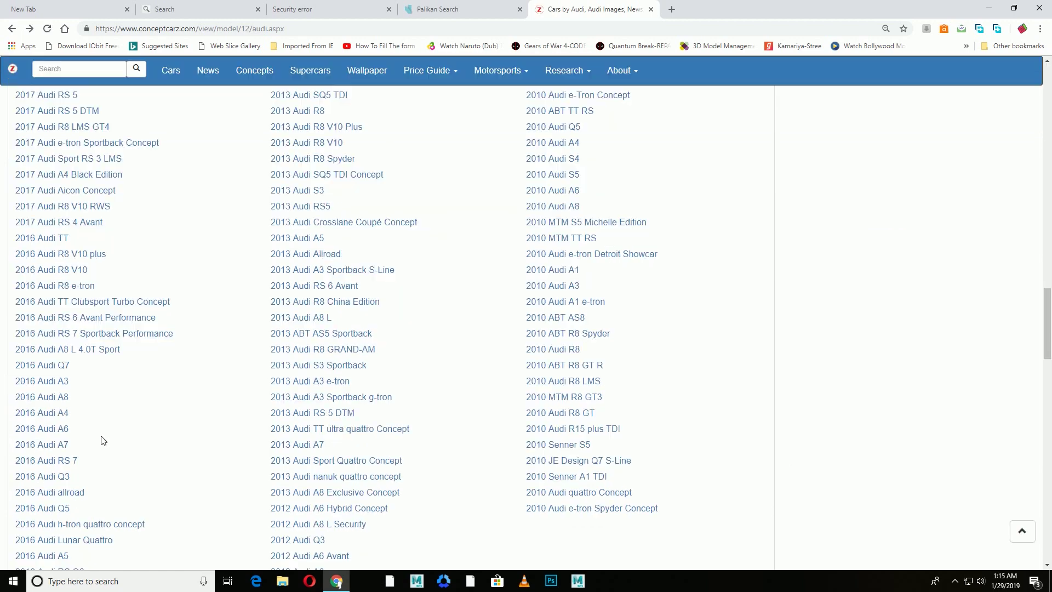
click(69, 429)
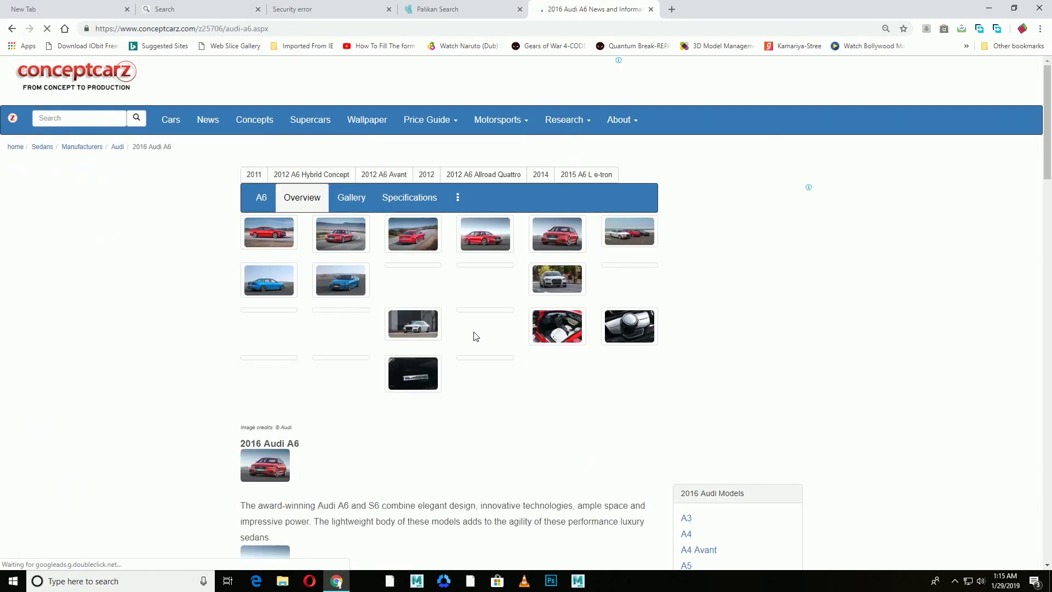
Scroll the 2016 Audi A6 Gallery through the blue, white and red exterior photos
click(358, 198)
scroll(387, 316, down, 1)
scroll(387, 317, down, 2)
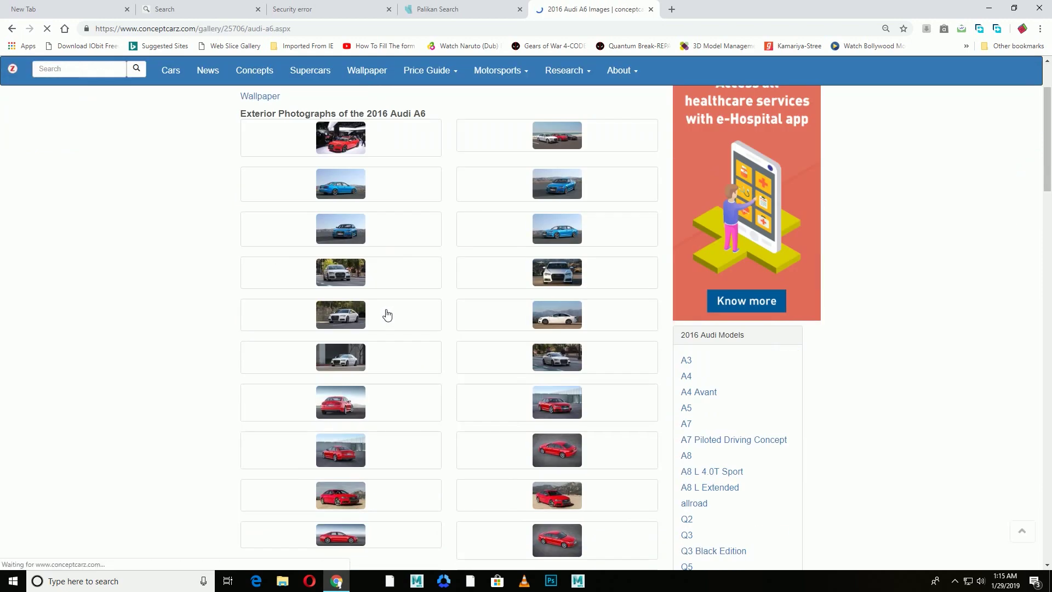
scroll(385, 312, down, 1)
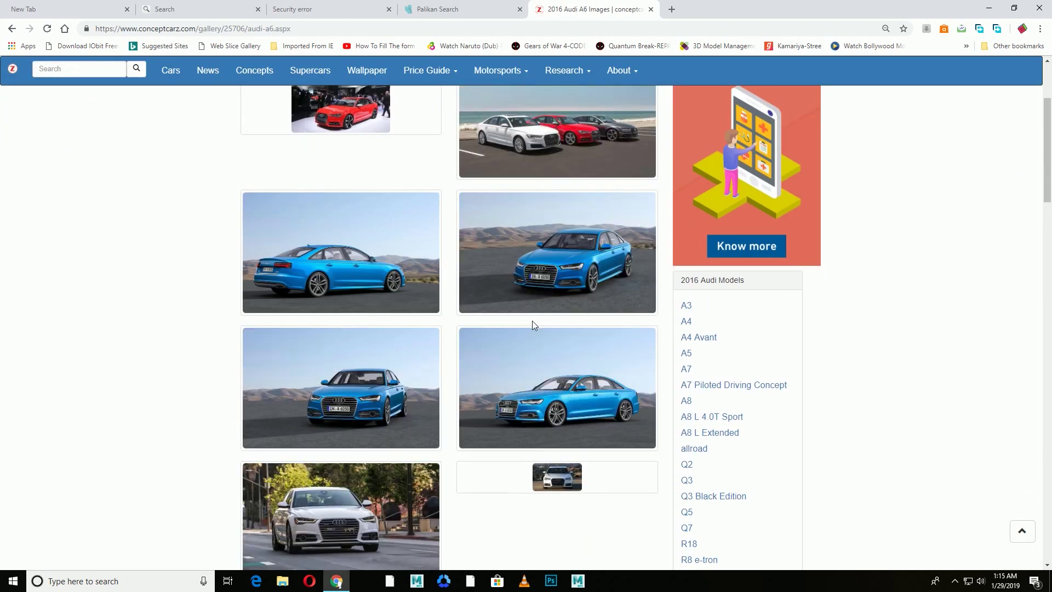
scroll(532, 325, down, 1)
scroll(522, 325, down, 1)
scroll(513, 327, down, 1)
scroll(548, 329, down, 1)
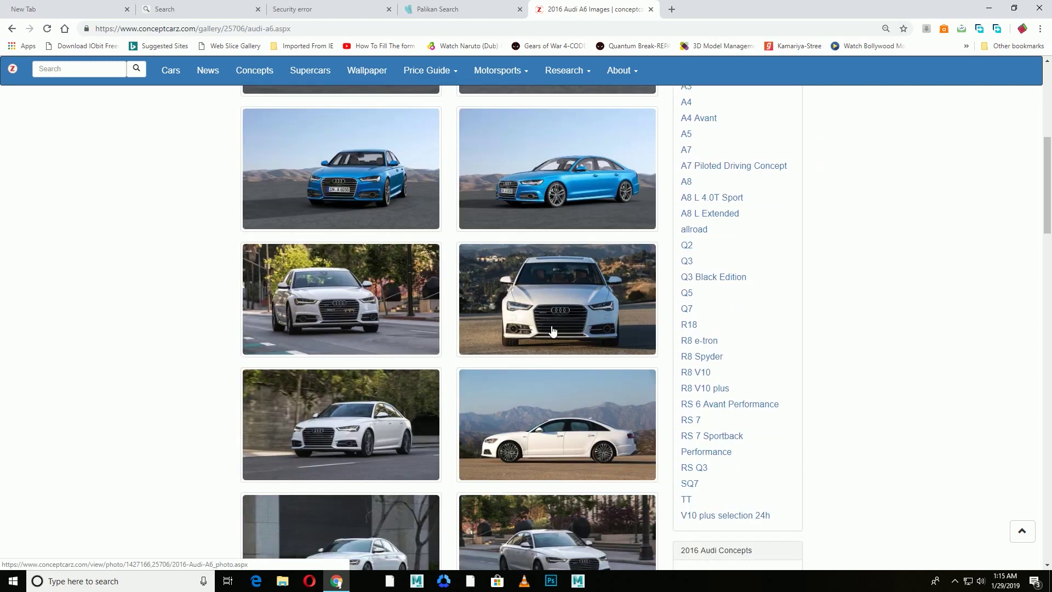
scroll(553, 332, down, 2)
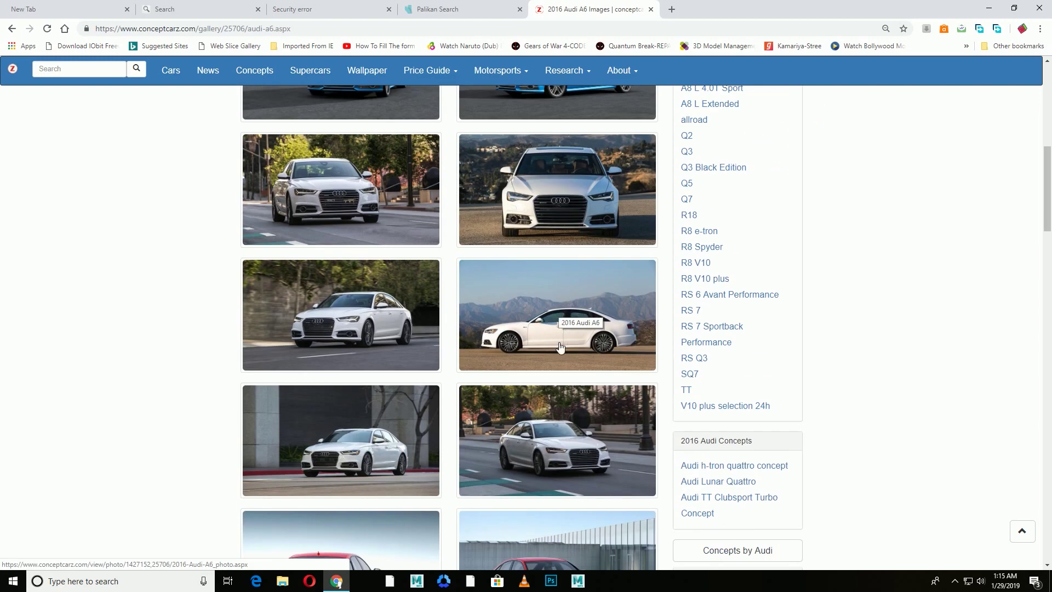
scroll(554, 343, down, 1)
scroll(518, 336, down, 3)
scroll(493, 387, down, 3)
scroll(490, 397, down, 3)
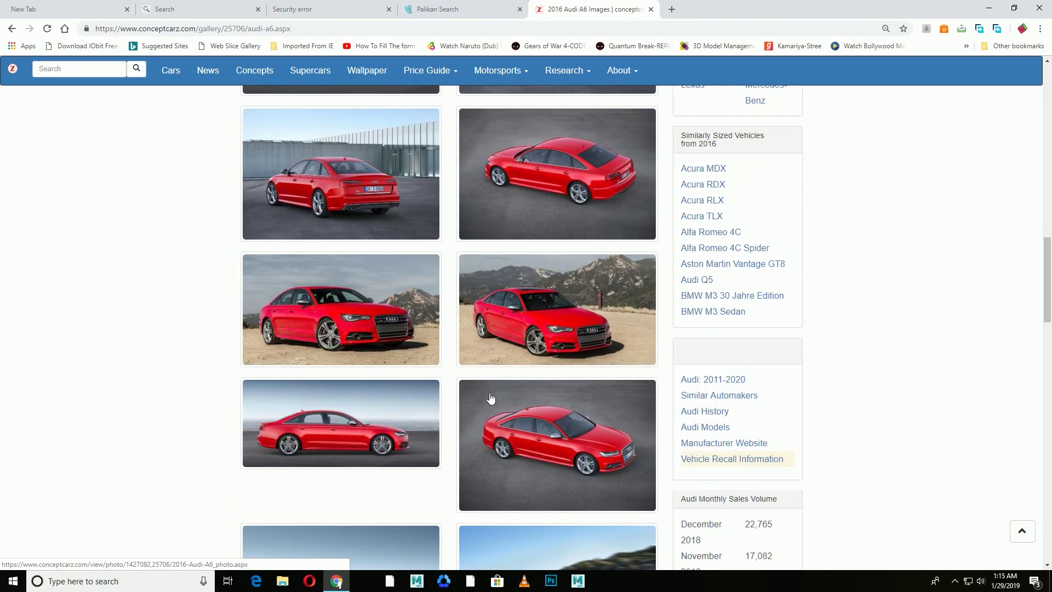
scroll(491, 399, down, 5)
scroll(490, 398, down, 5)
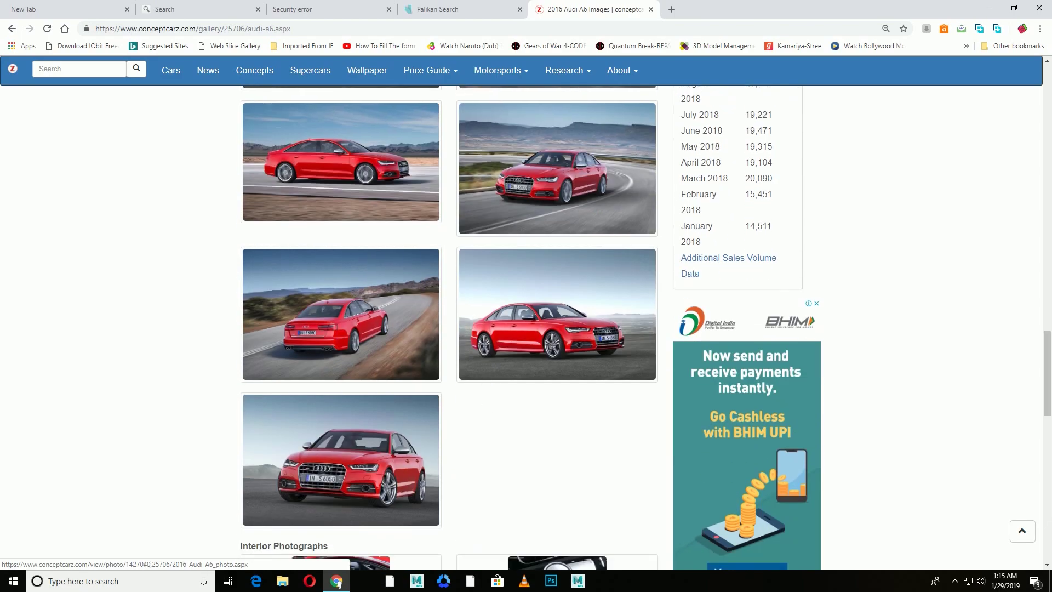
scroll(491, 398, up, 2)
scroll(490, 398, down, 5)
scroll(491, 398, down, 2)
scroll(490, 398, up, 13)
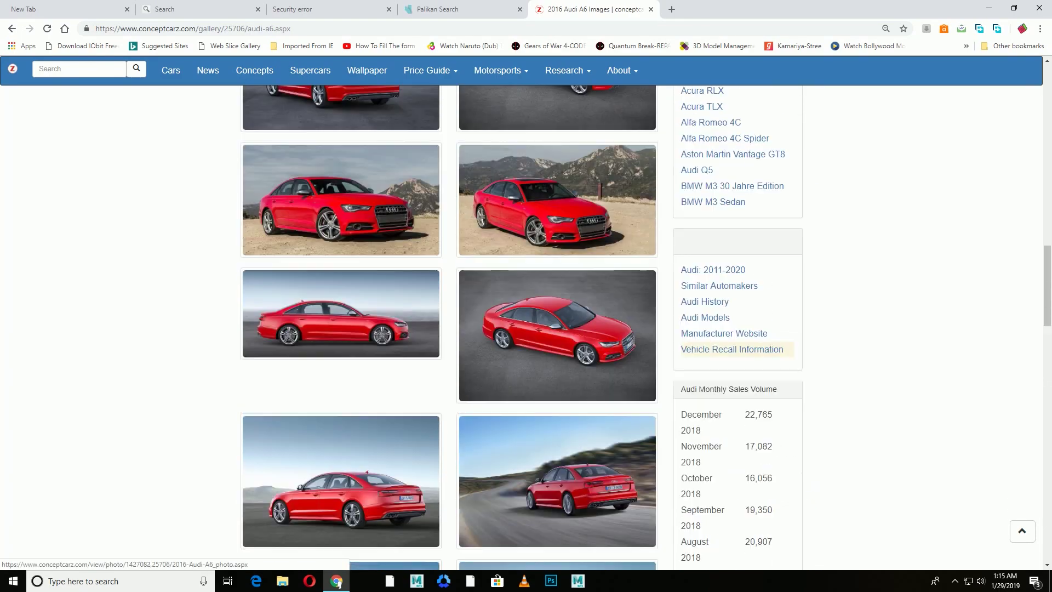
scroll(501, 381, up, 4)
scroll(500, 380, up, 3)
scroll(504, 378, up, 4)
scroll(507, 377, up, 5)
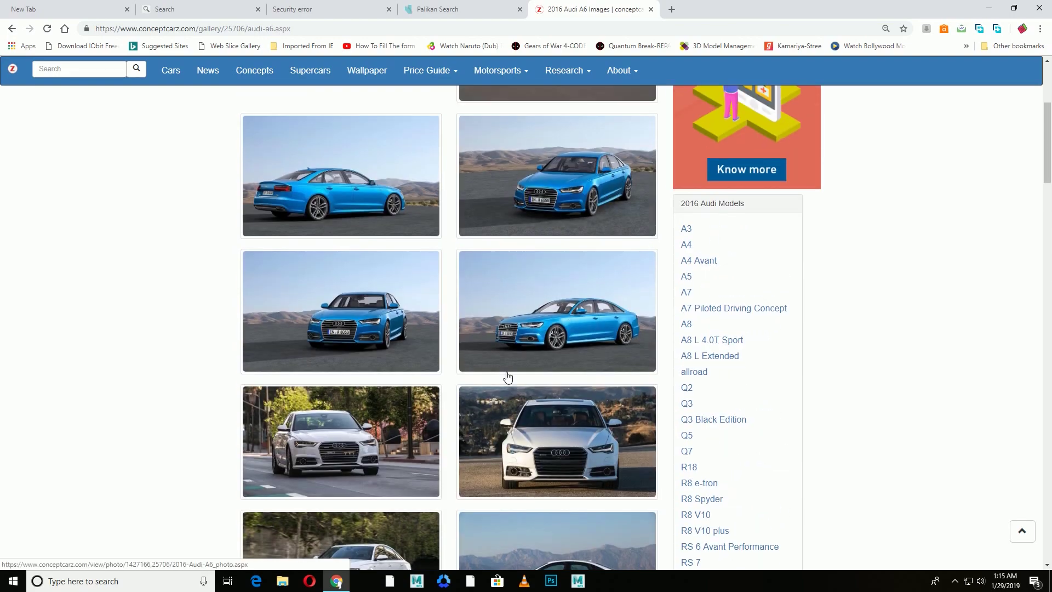
scroll(508, 377, up, 3)
scroll(507, 377, up, 3)
scroll(508, 377, down, 5)
scroll(507, 377, down, 3)
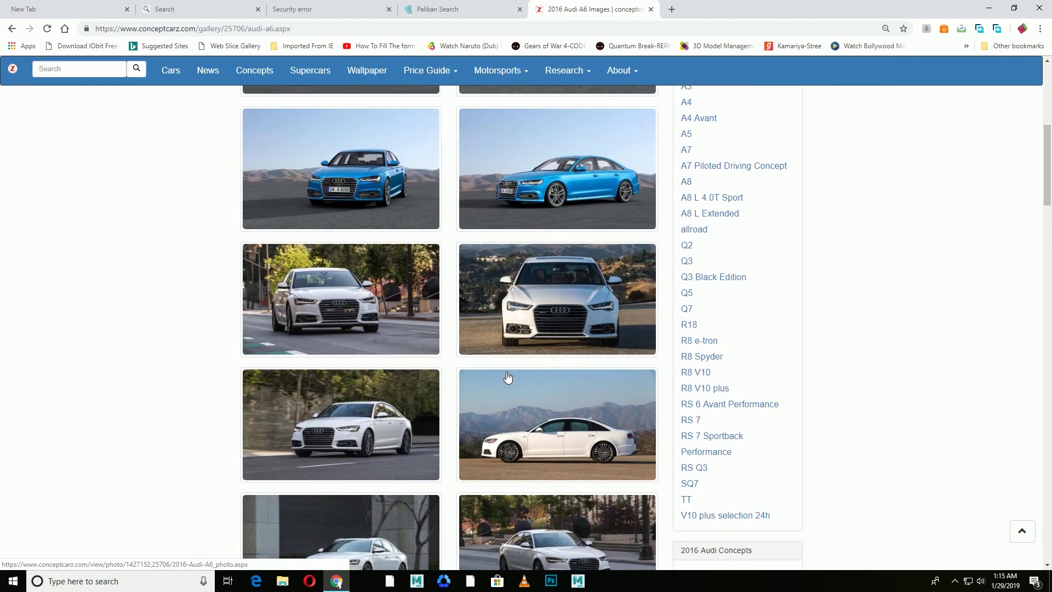
scroll(507, 377, down, 3)
scroll(508, 377, down, 3)
scroll(508, 377, down, 3)
scroll(507, 376, down, 3)
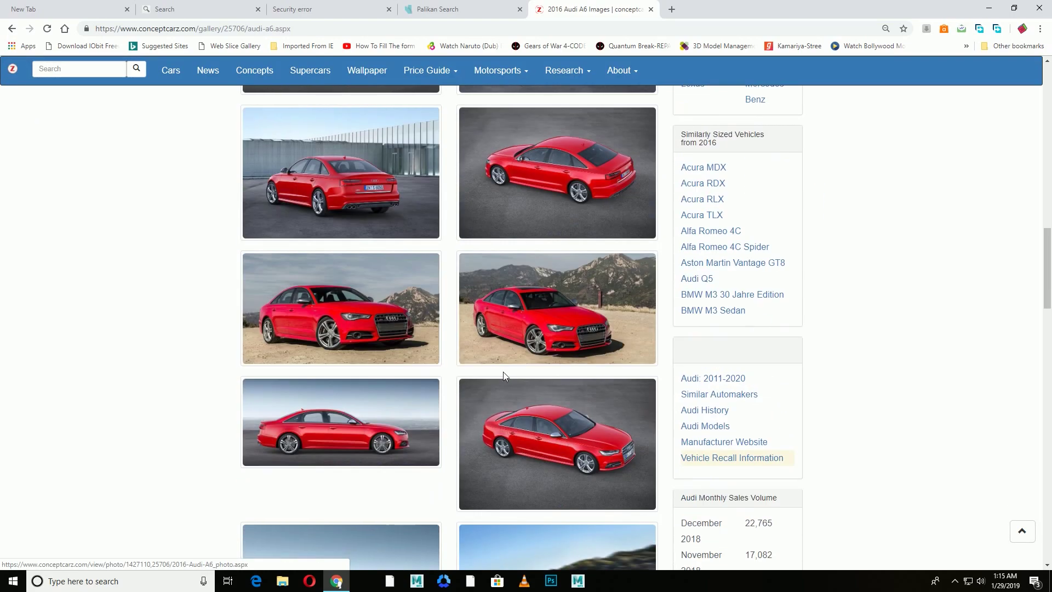
Open the white Audi front-view photo at 1600x1200 size
click(340, 244)
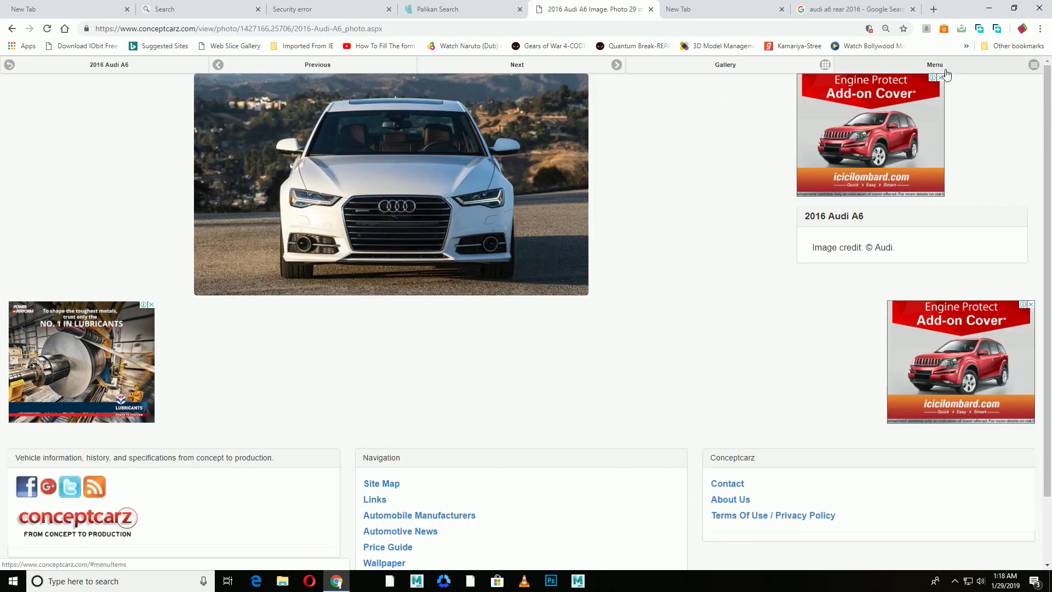
click(946, 74)
click(59, 162)
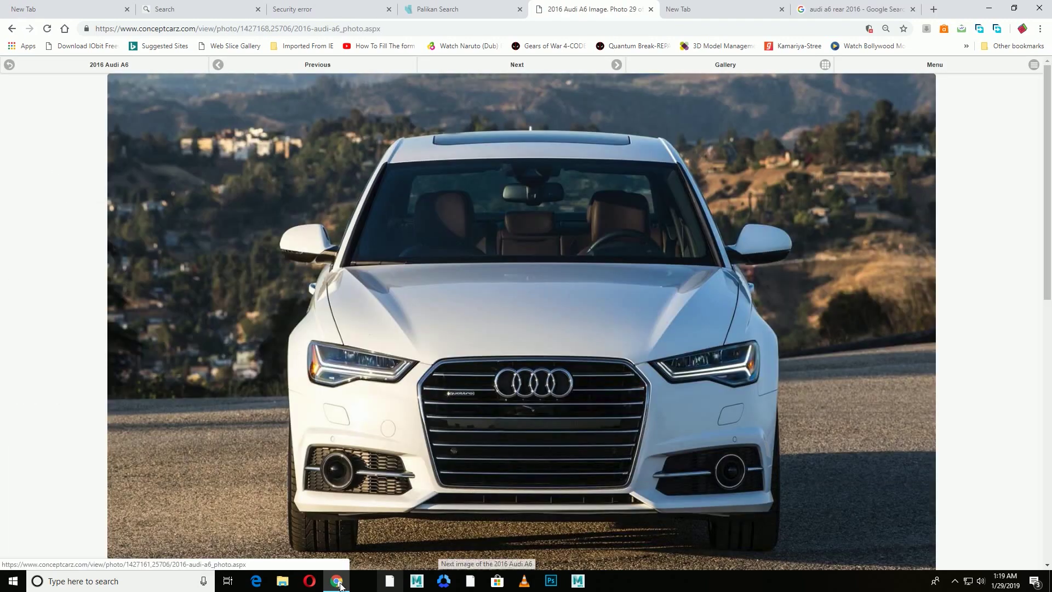
Create a new folder named Audi_a6 on the Extra (E:) drive
click(283, 581)
click(655, 77)
click(41, 426)
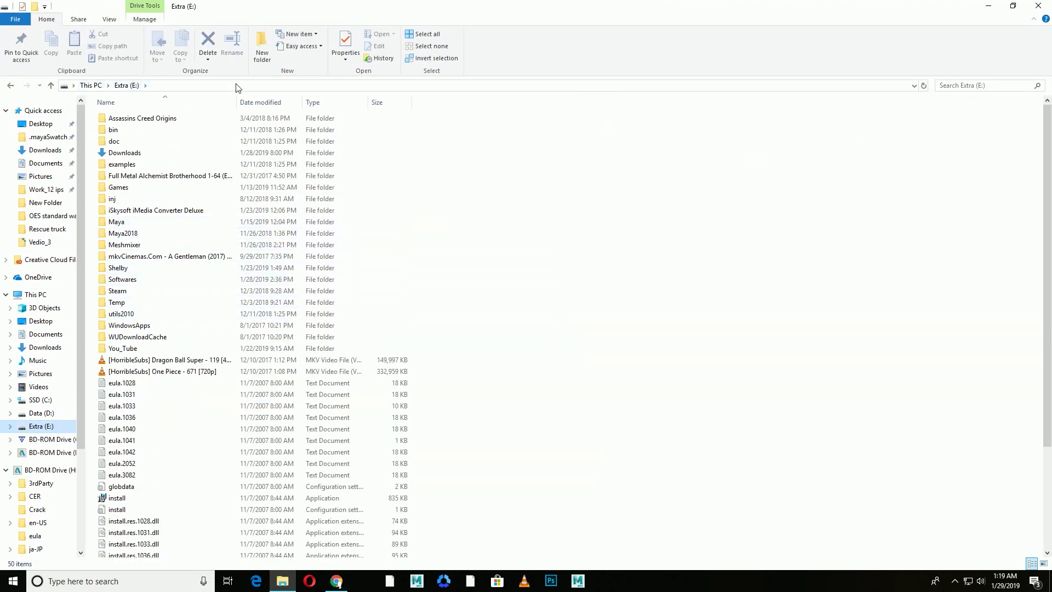
click(262, 43)
text(Audi_a)
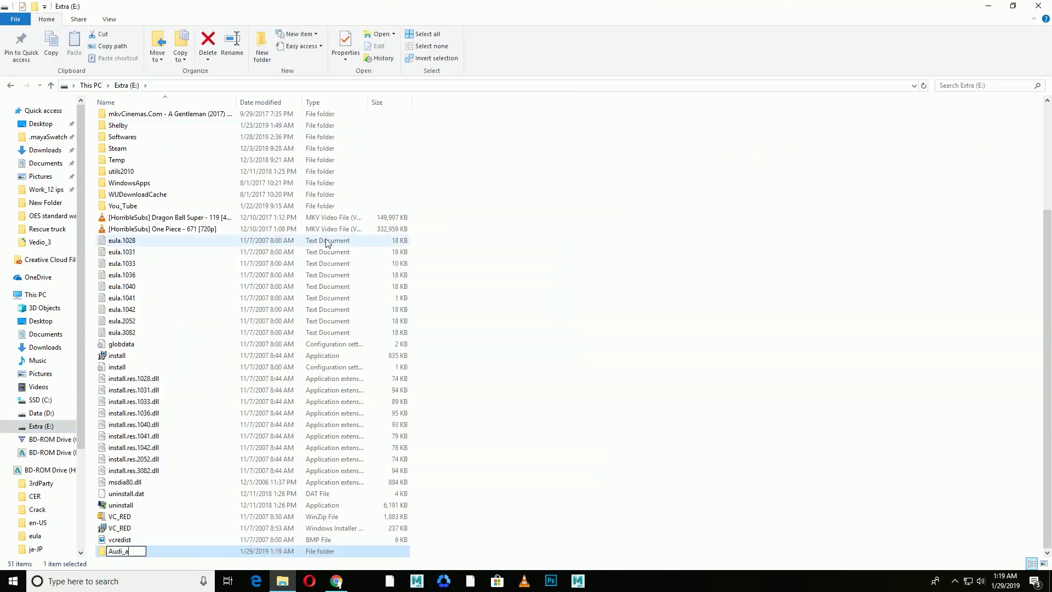
key(Return)
key(Return)
Save the front-view photo into the Audi_a6 folder and return to the gallery
key(alt+Tab)
drag(482, 296, 309, 349)
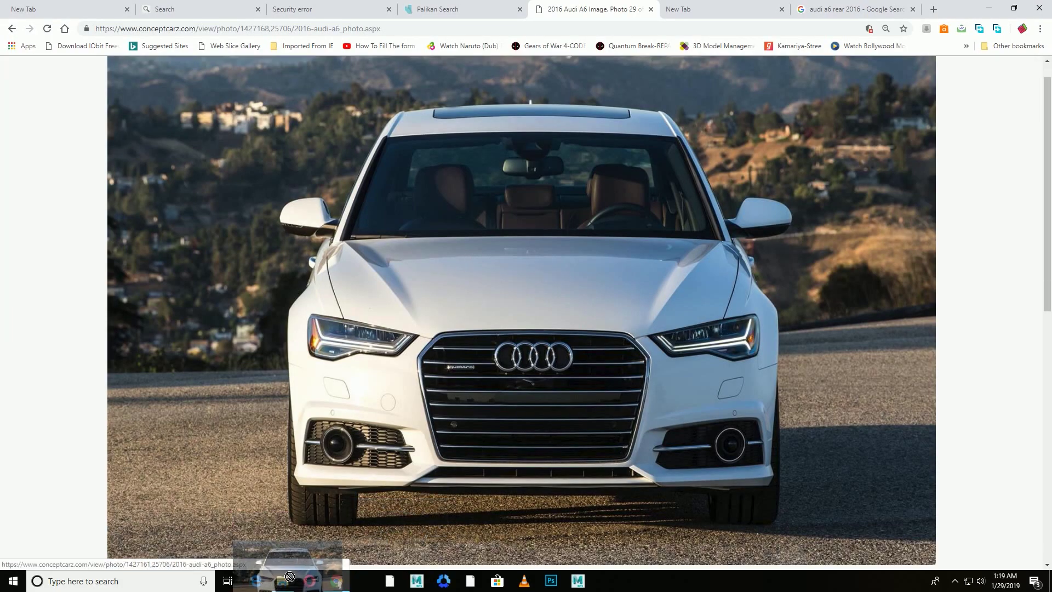
key(alt+Tab)
key(alt+Left)
Load the larger side-view photo and delete the stray 2016 Audi A6 shortcut from the folder
scroll(563, 228, up, 1)
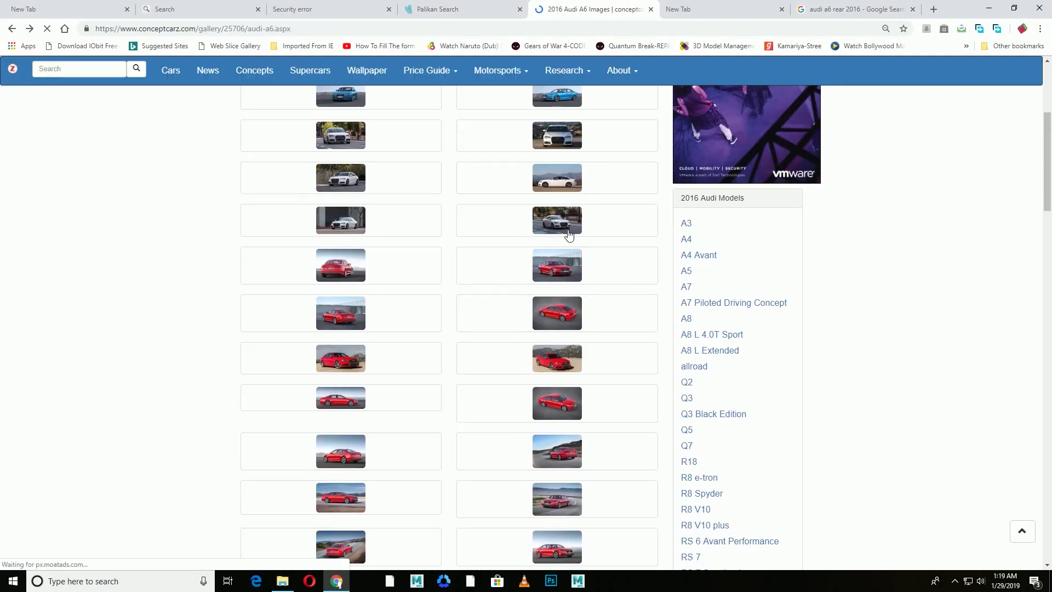
click(935, 64)
click(48, 166)
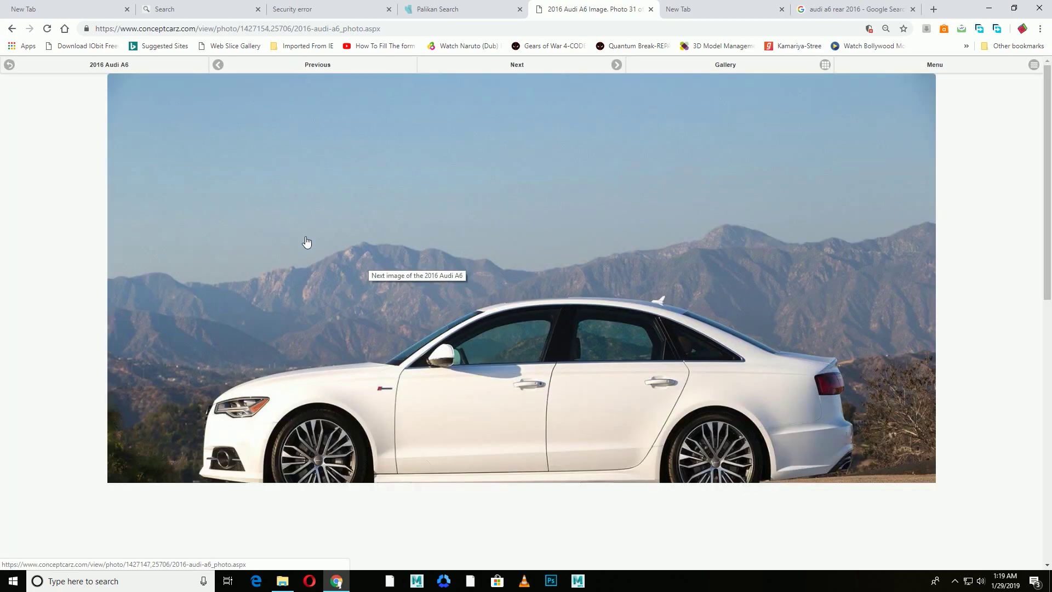
drag(313, 208, 223, 239)
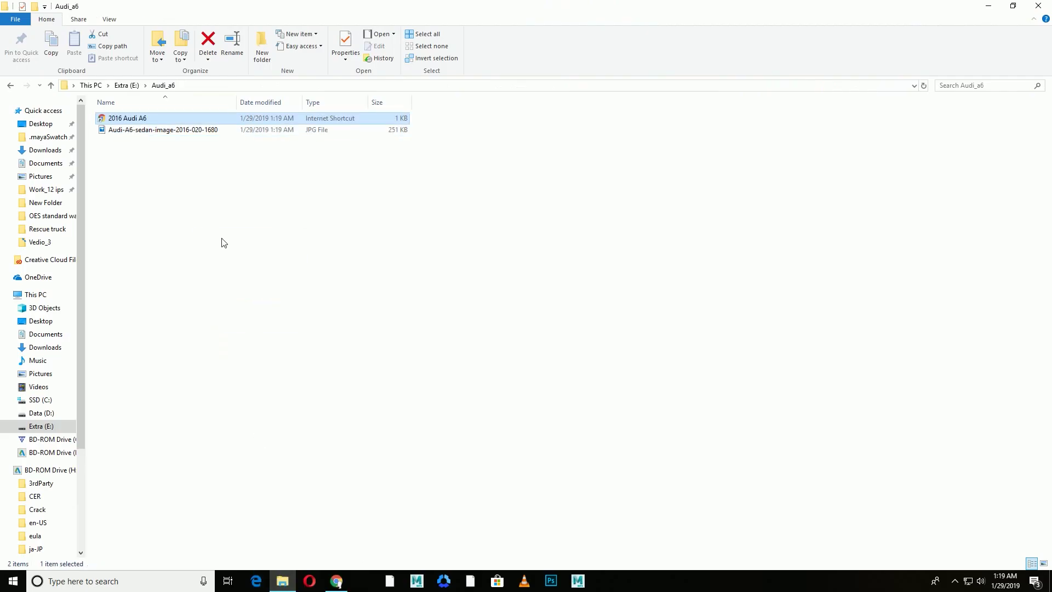
click(164, 118)
key(Delete)
Save the side-view image into Audi_a6 and show the 'audi a6 rear 2016' image results
key(alt+Tab)
drag(410, 350, 296, 504)
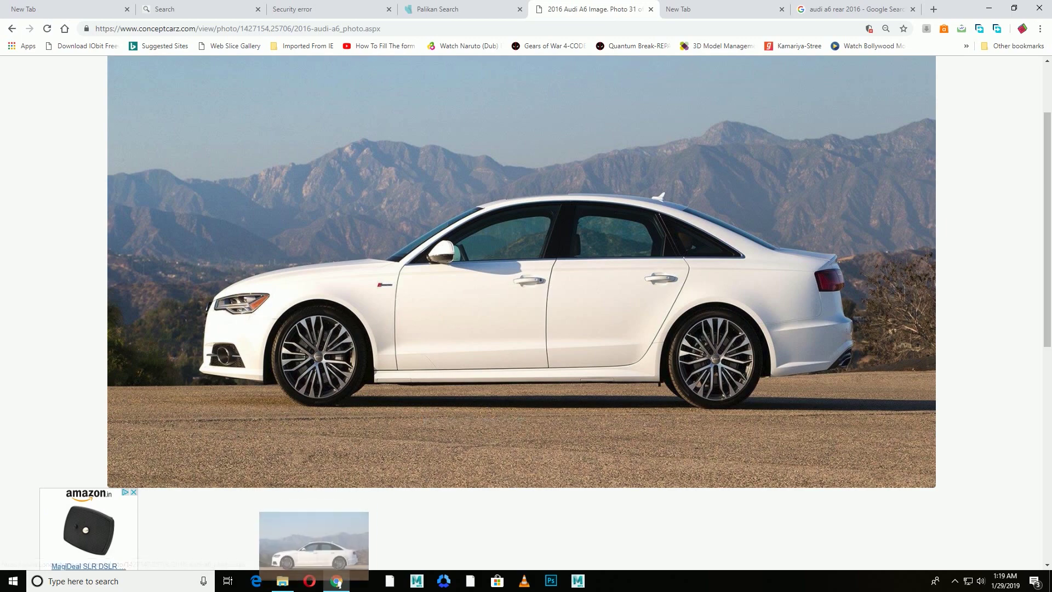
key(alt+Tab)
click(849, 9)
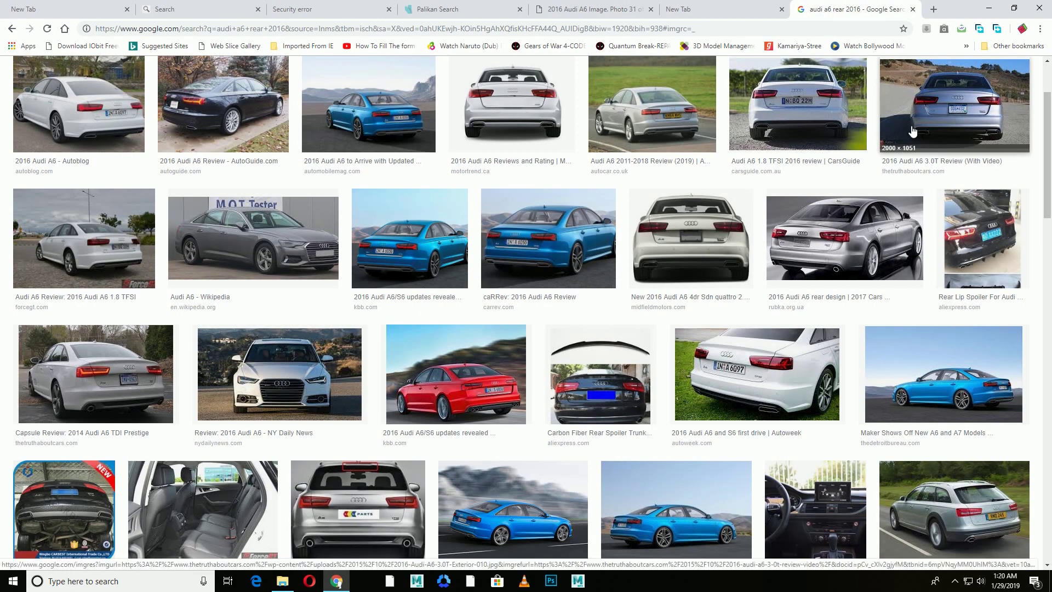
Find a visually similar 2000×1051 silver rear-view Audi A6 image and save it to Audi_a6
click(912, 129)
scroll(556, 342, up, 2)
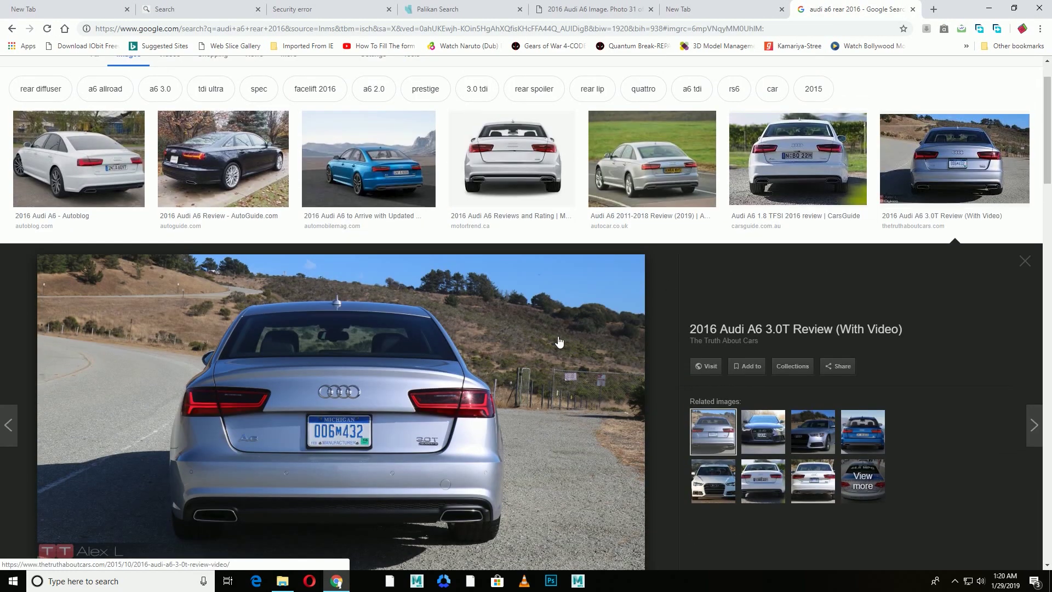
drag(556, 343, 292, 127)
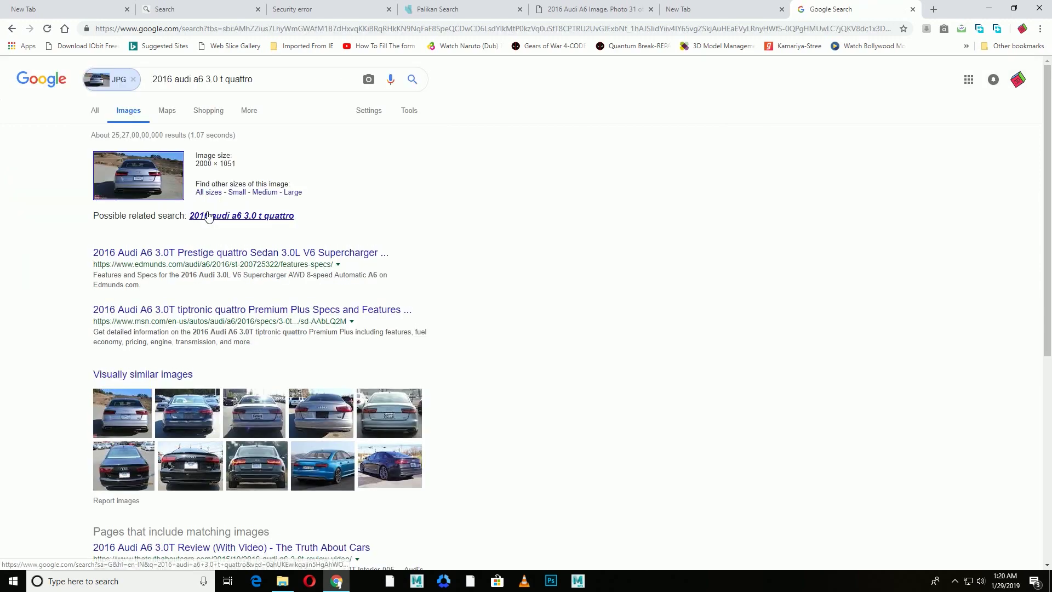
click(152, 383)
click(93, 220)
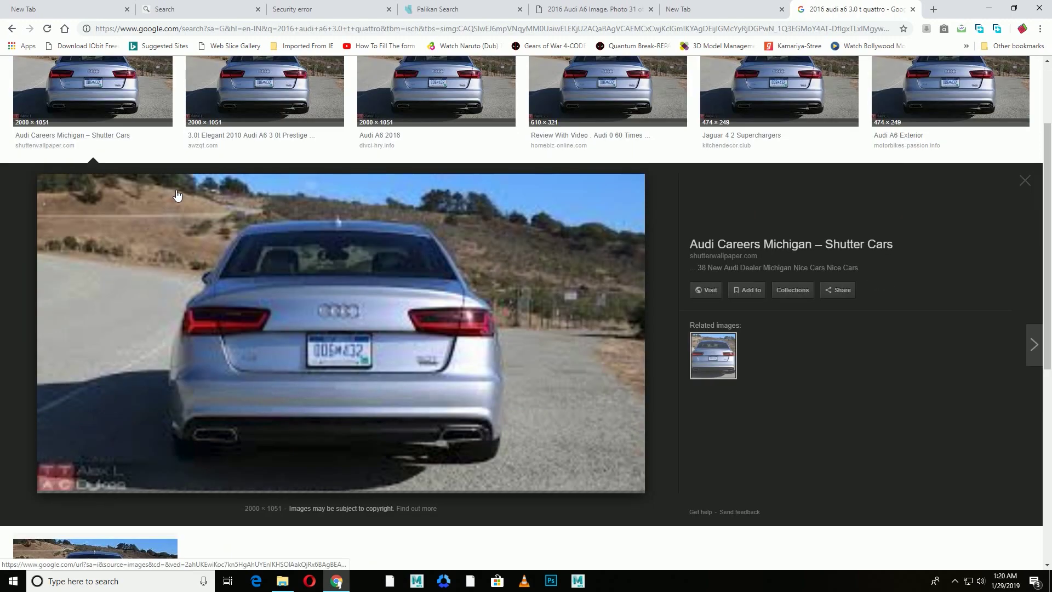
click(325, 119)
drag(514, 470, 308, 236)
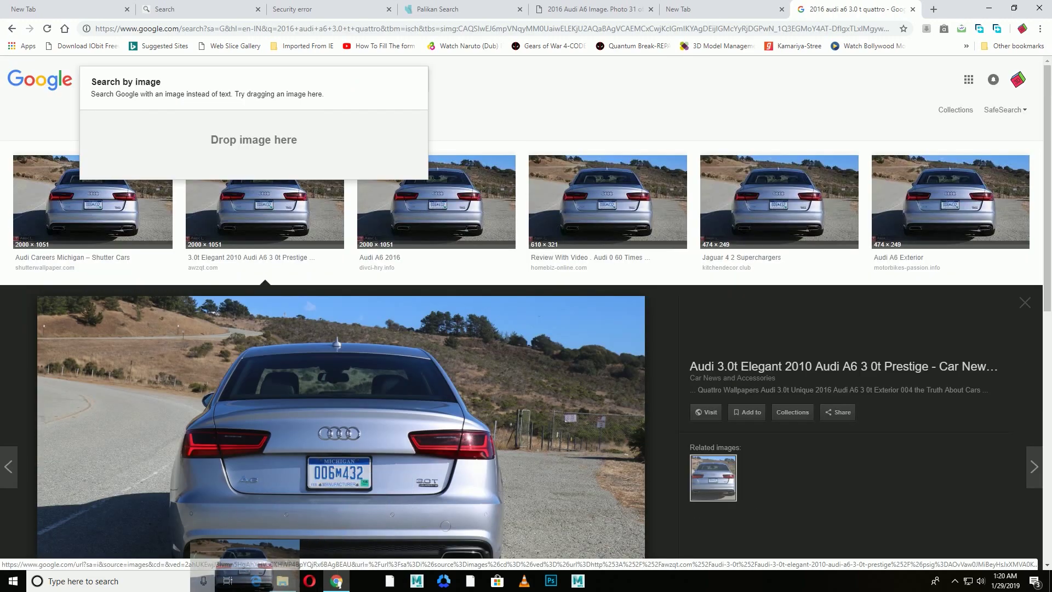
Preview the three saved Audi photos in the Photos viewer, then close it
key(Return)
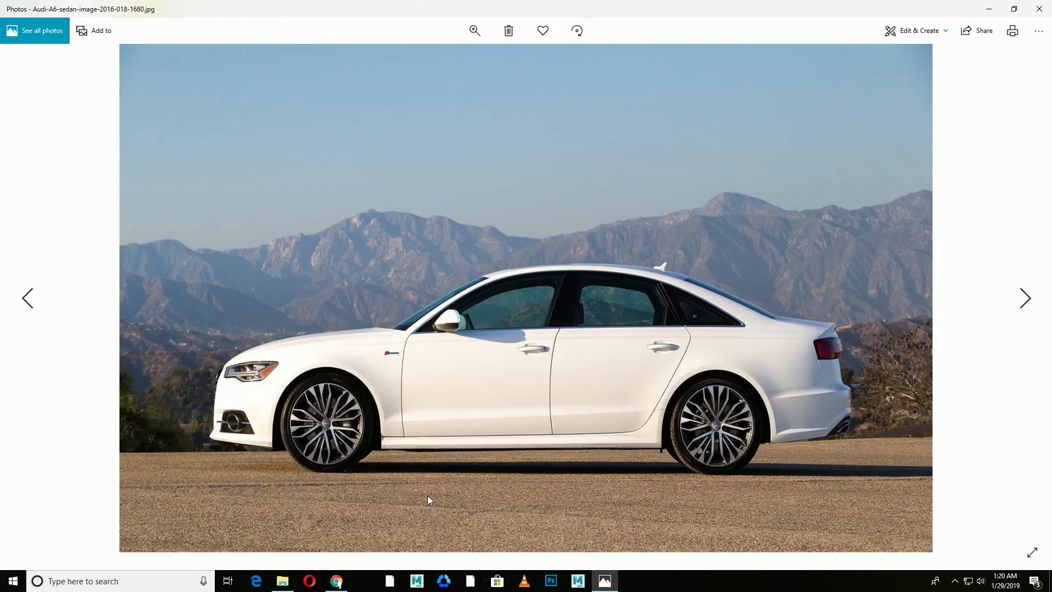
key(Right)
key(Left)
key(Right)
click(1039, 9)
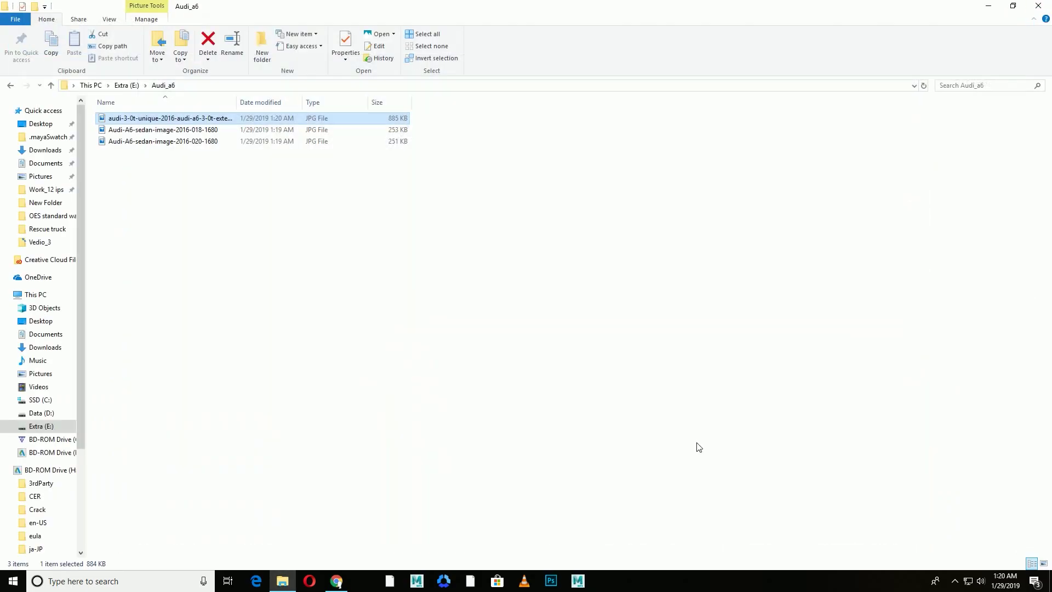
Open the three Audi_a6 JPGs in Photoshop and duplicate the front view's Background into Layer 1
click(555, 585)
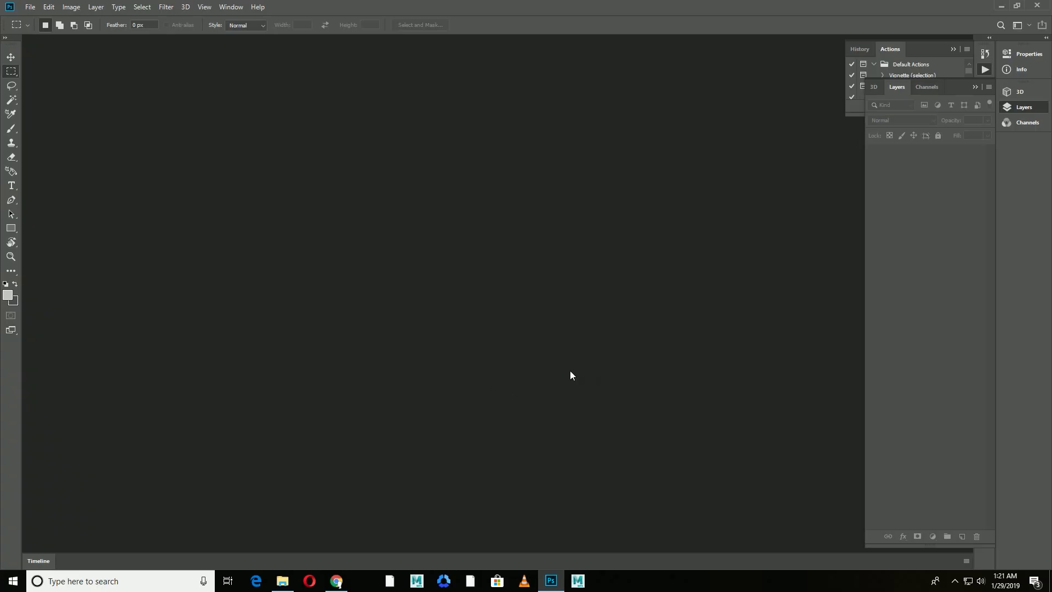
key(alt)
click(282, 581)
mouse_move(191, 181)
mouse_down()
mouse_move(146, 117)
mouse_move(477, 524)
mouse_move(436, 298)
mouse_up()
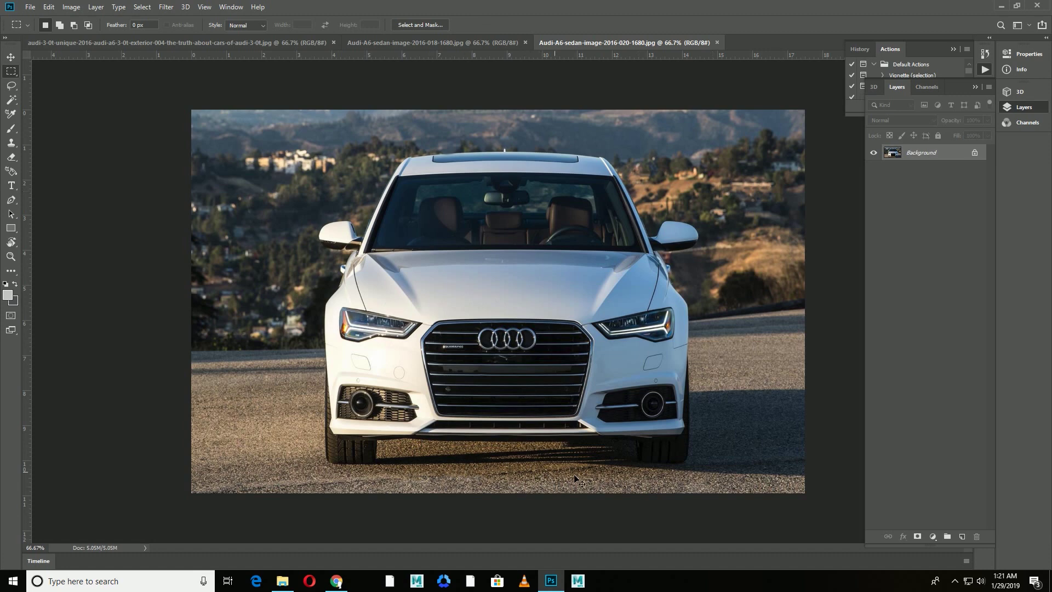
key(ctrl+j)
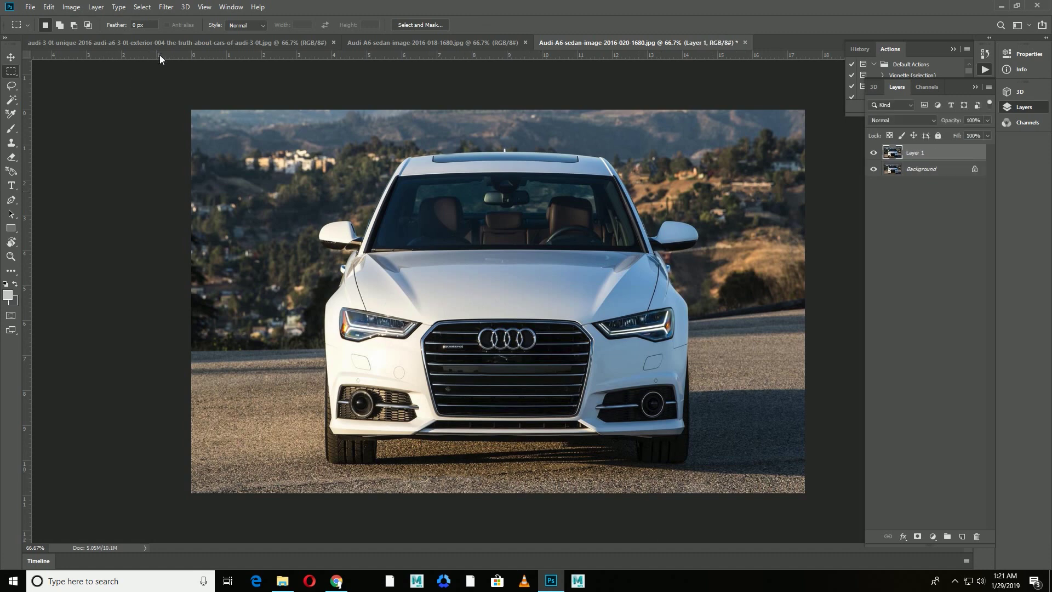
Apply Shadows/Highlights at 35% to the front-view image
drag(269, 53, 274, 468)
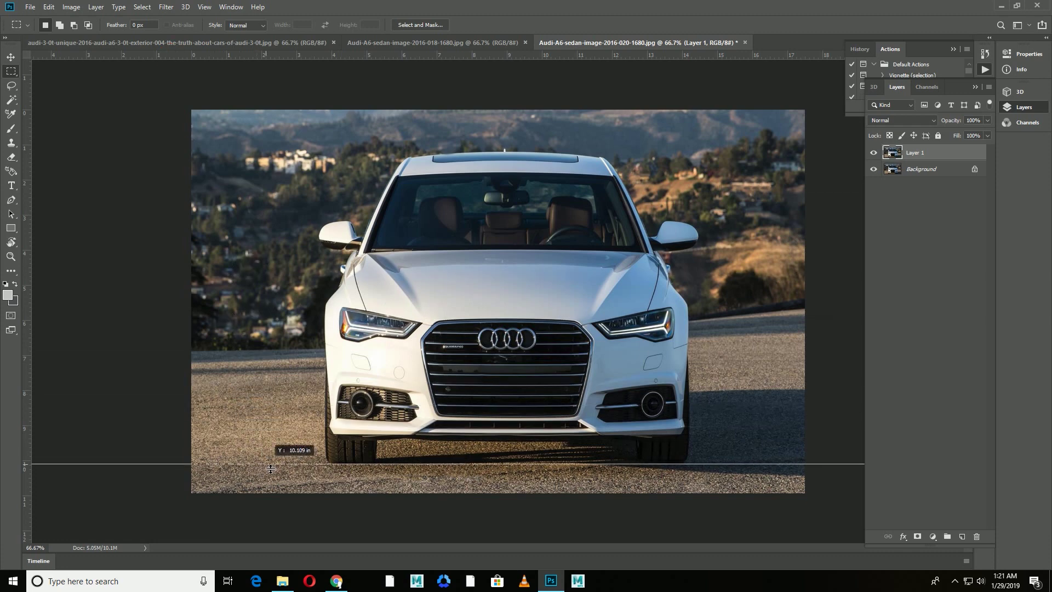
drag(271, 469, 270, 53)
click(71, 7)
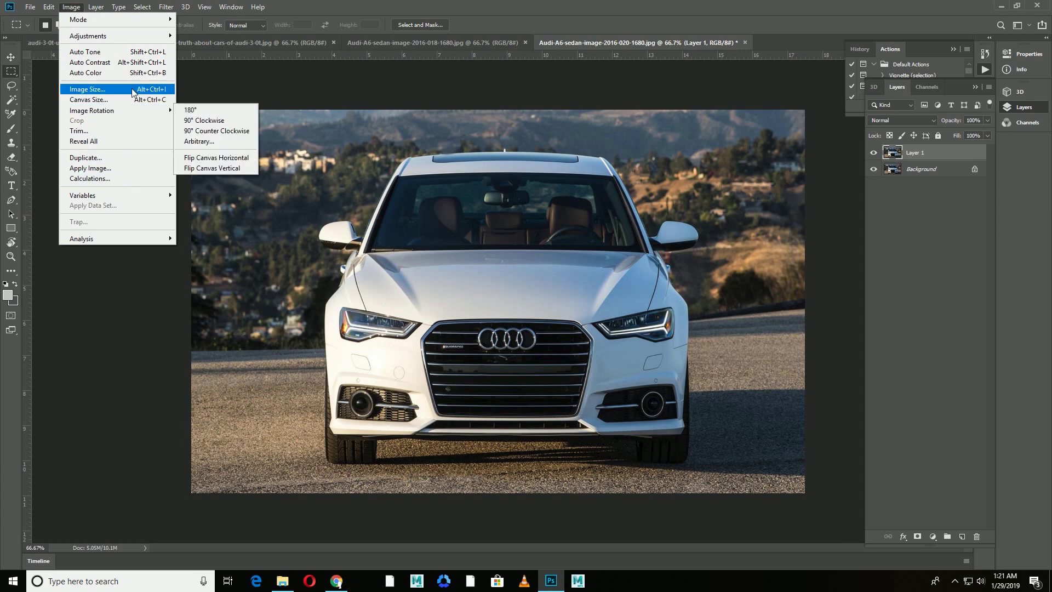
mouse_move(88, 37)
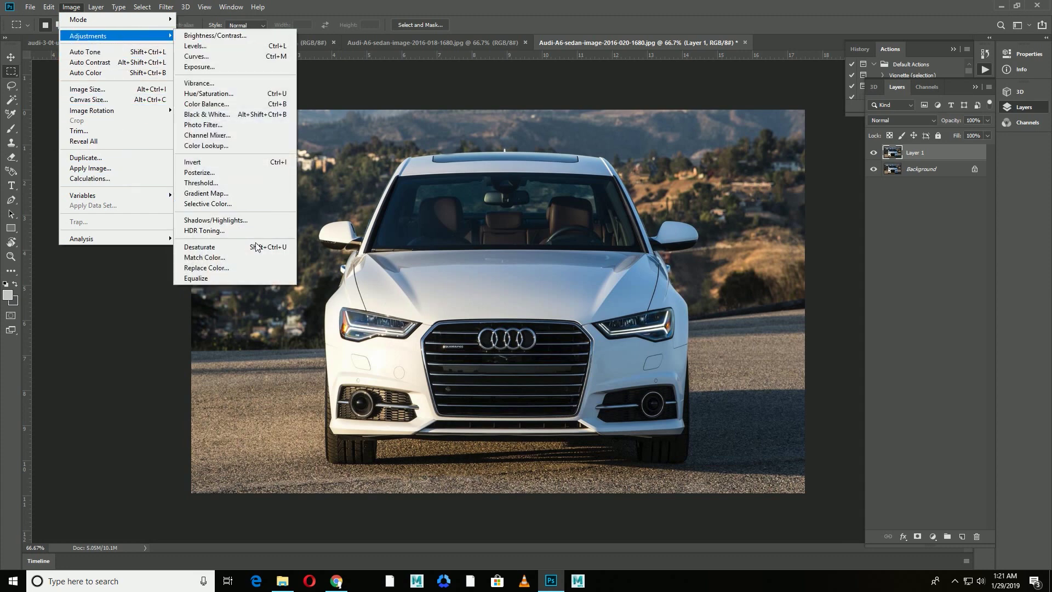
click(249, 222)
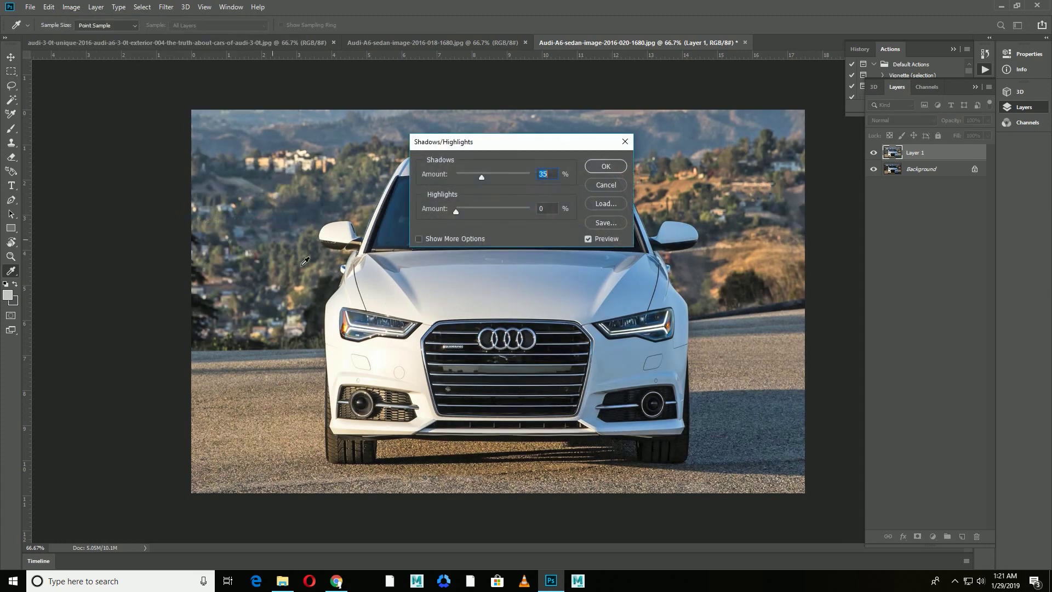
click(597, 166)
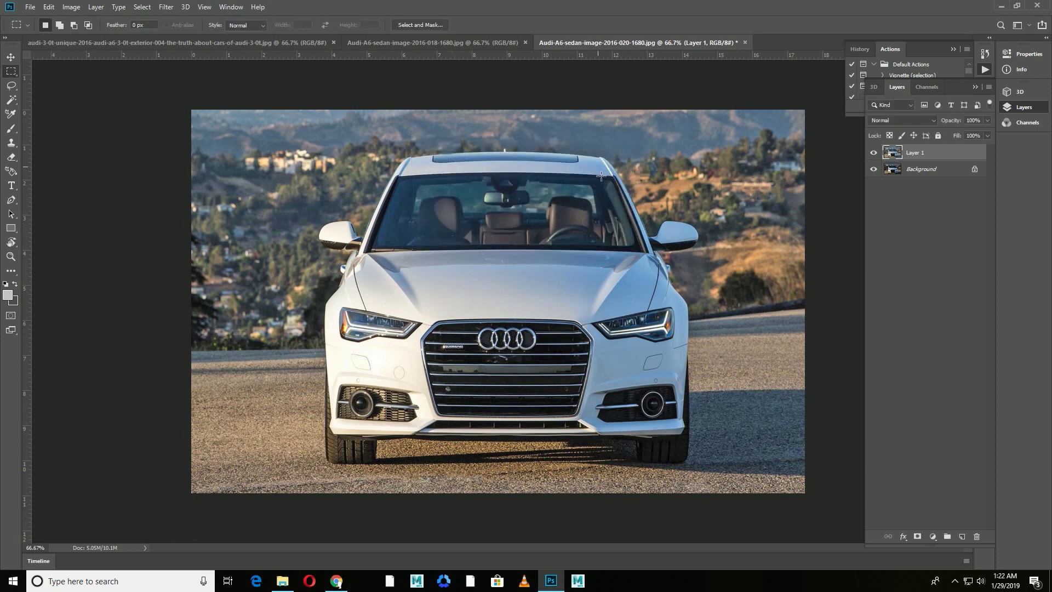
Apply Shadows/Highlights to the side-view and rear-view photos, then return to the front view
click(406, 43)
click(71, 7)
mouse_move(88, 37)
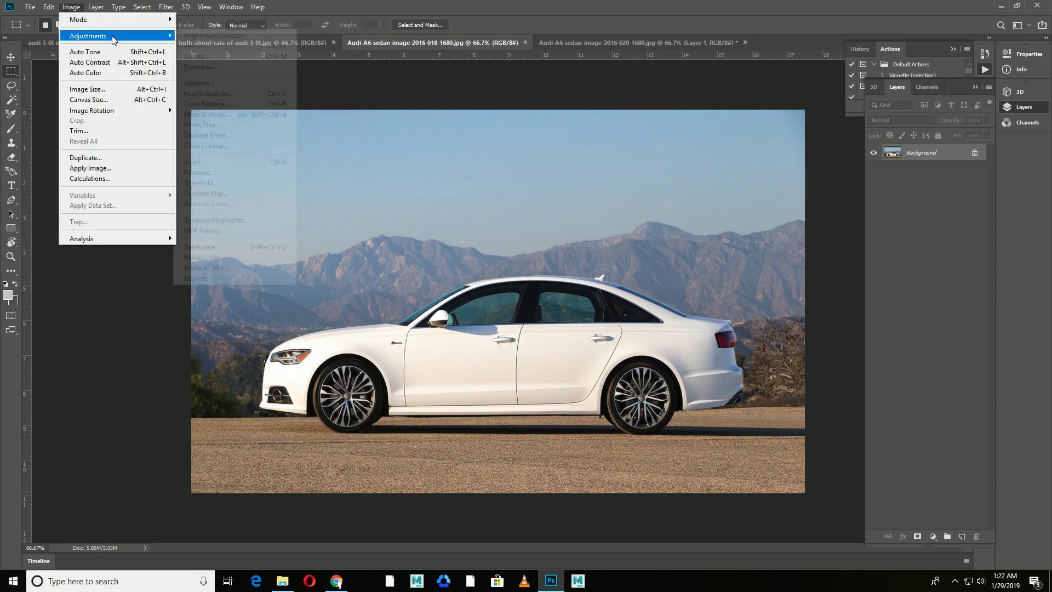
click(605, 166)
key(m)
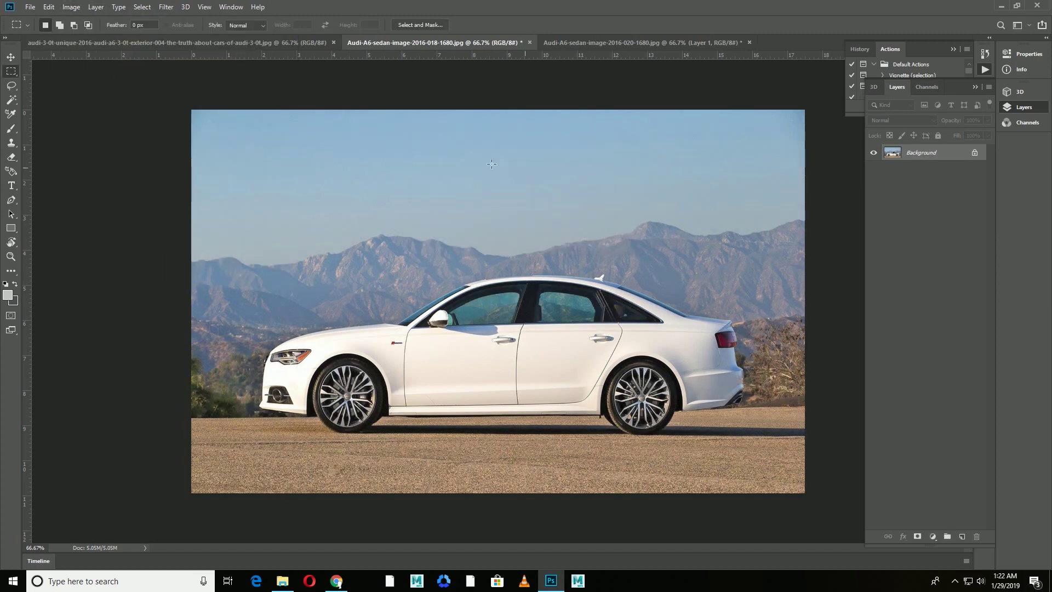
click(155, 43)
click(71, 7)
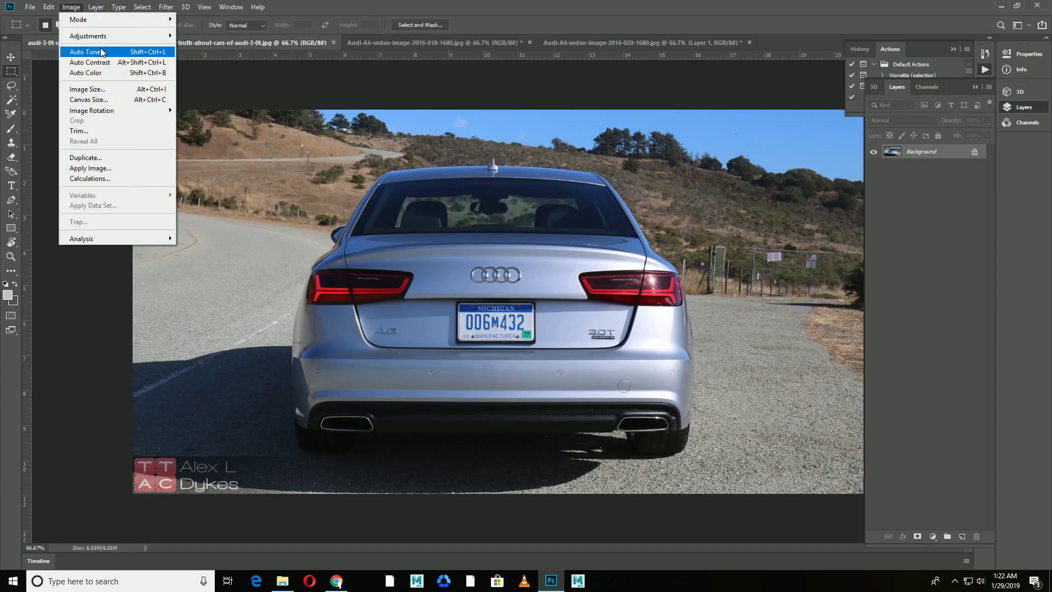
click(329, 218)
key(Return)
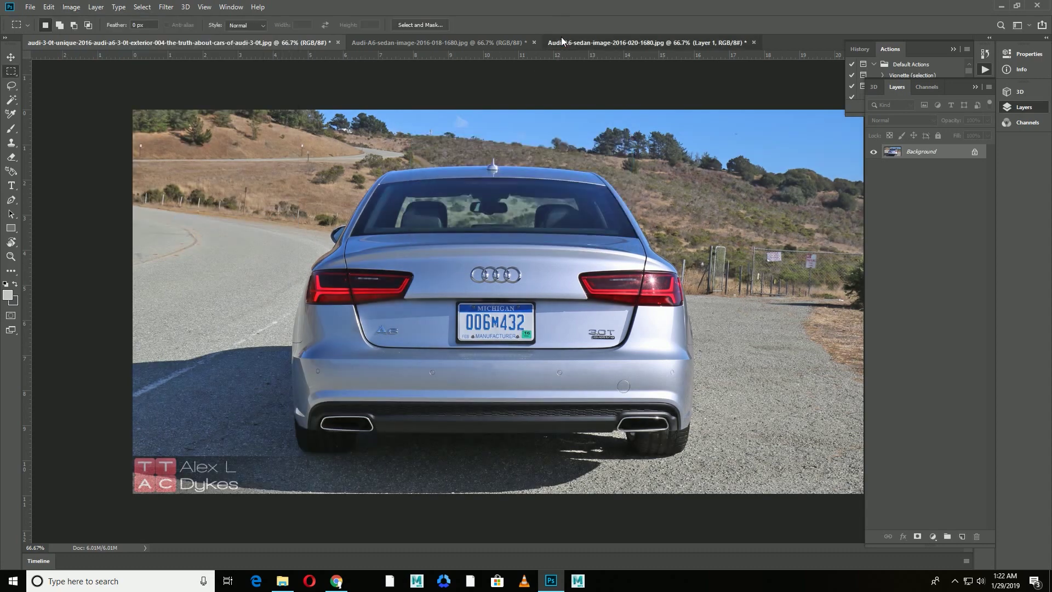
click(644, 42)
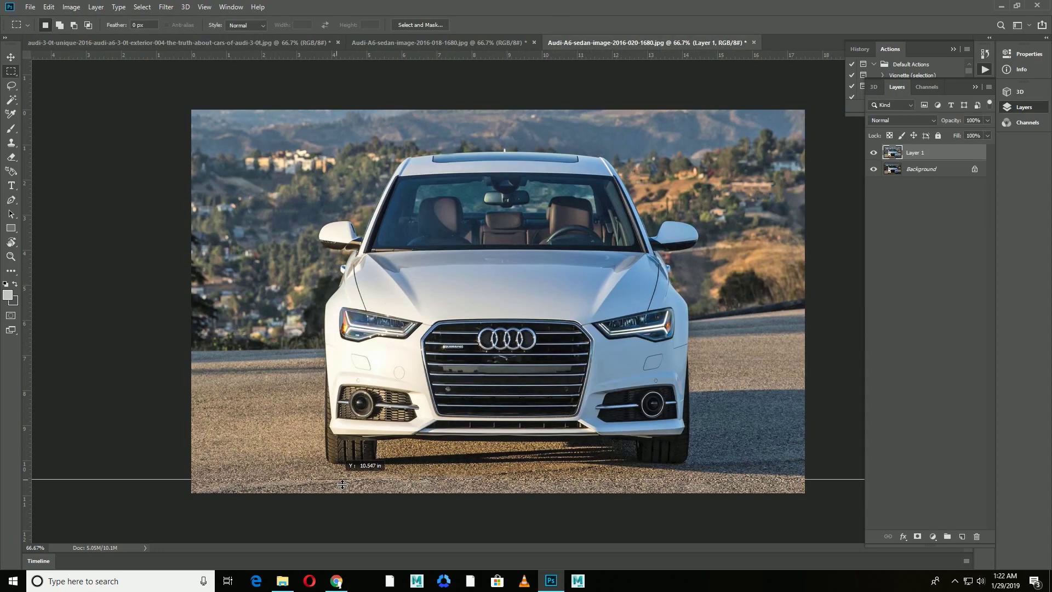
Level the front-view Audi by measuring the ground guide with the Ruler tool and rotating by Arbitrary angle
click(34, 157)
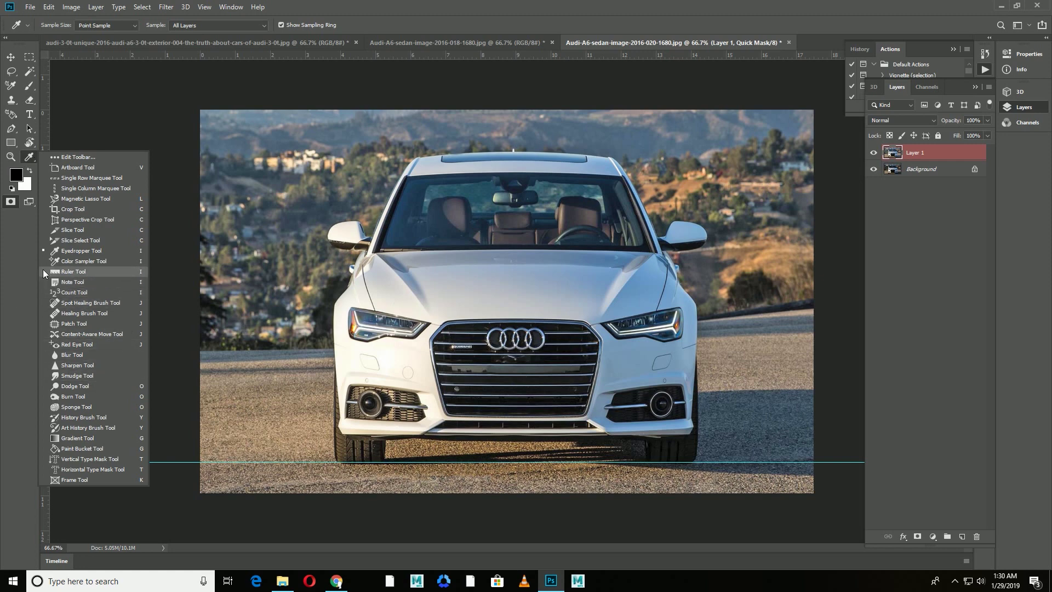
click(67, 273)
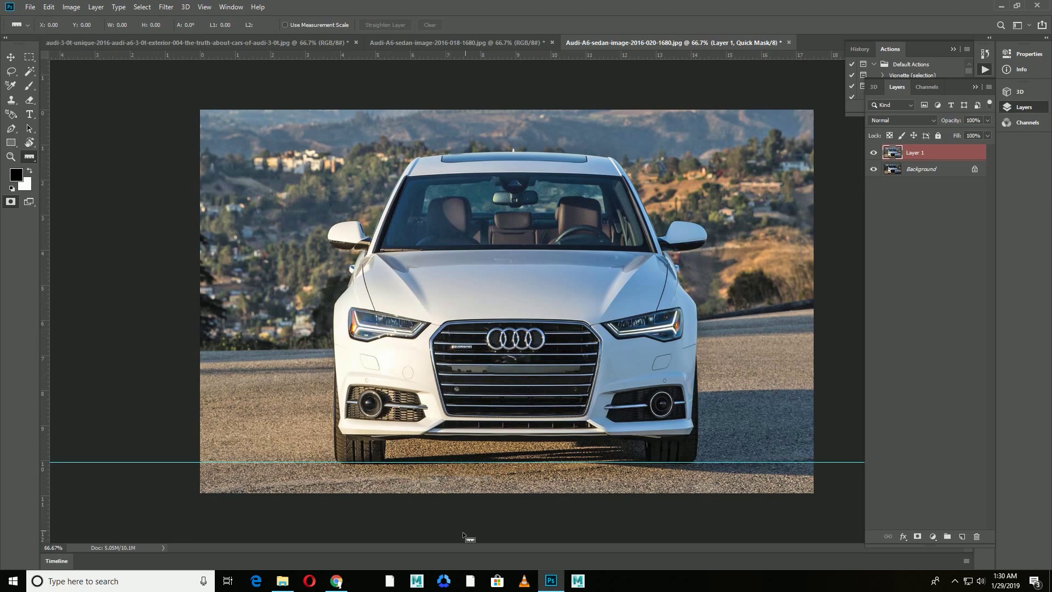
scroll(390, 497, up, 1)
scroll(383, 493, up, 1)
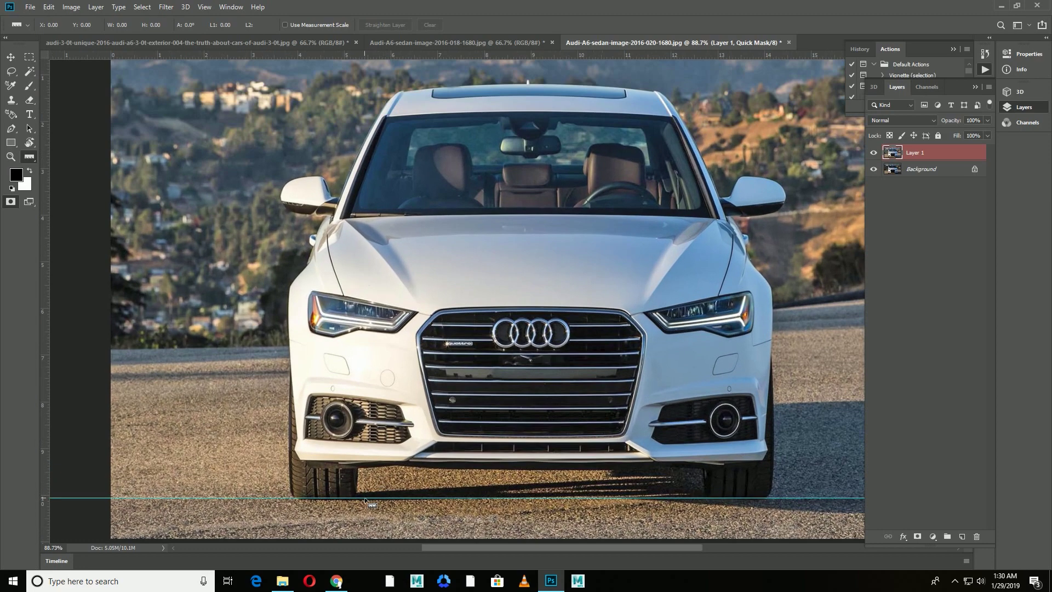
scroll(375, 492, up, 1)
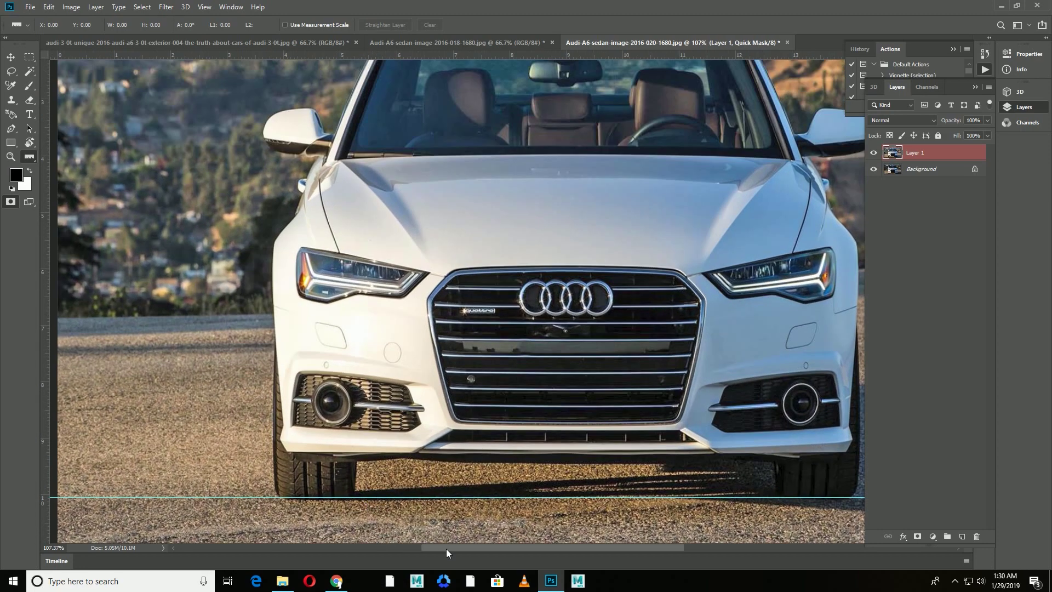
drag(446, 548, 473, 547)
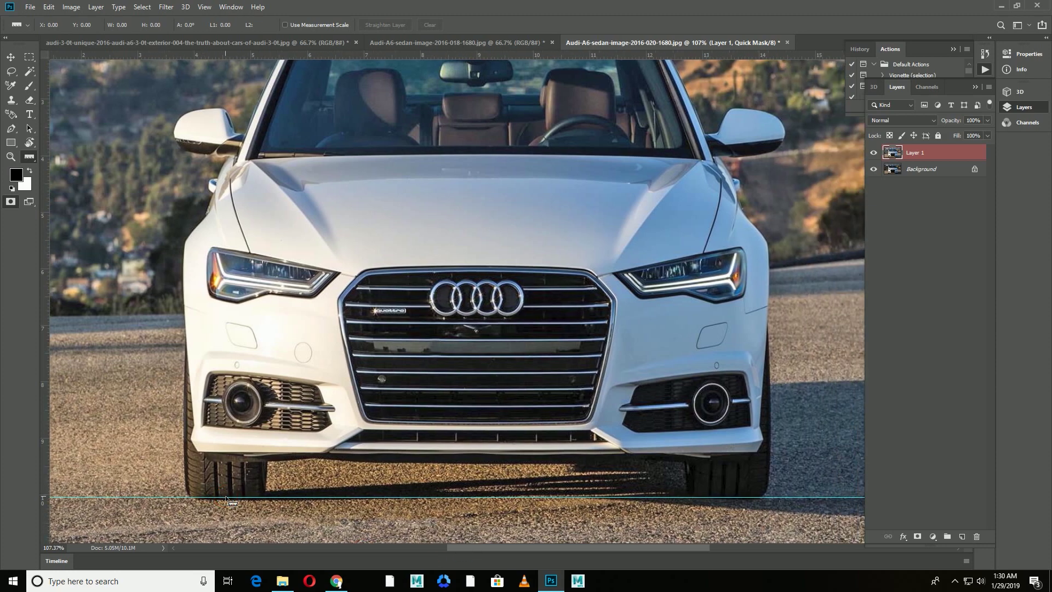
mouse_move(225, 498)
mouse_down()
mouse_move(764, 446)
mouse_move(742, 498)
mouse_up()
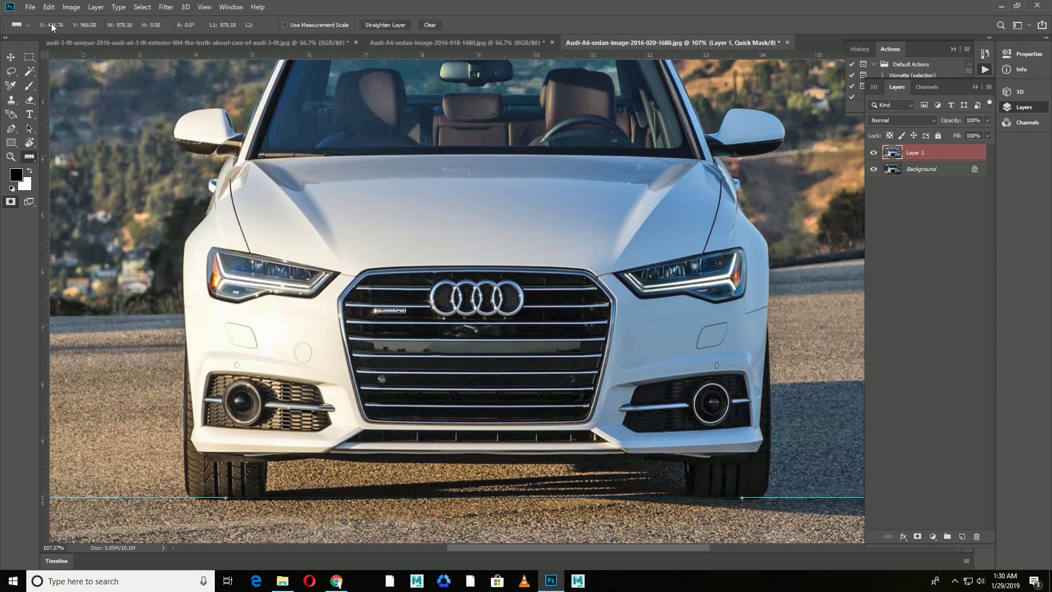
click(65, 7)
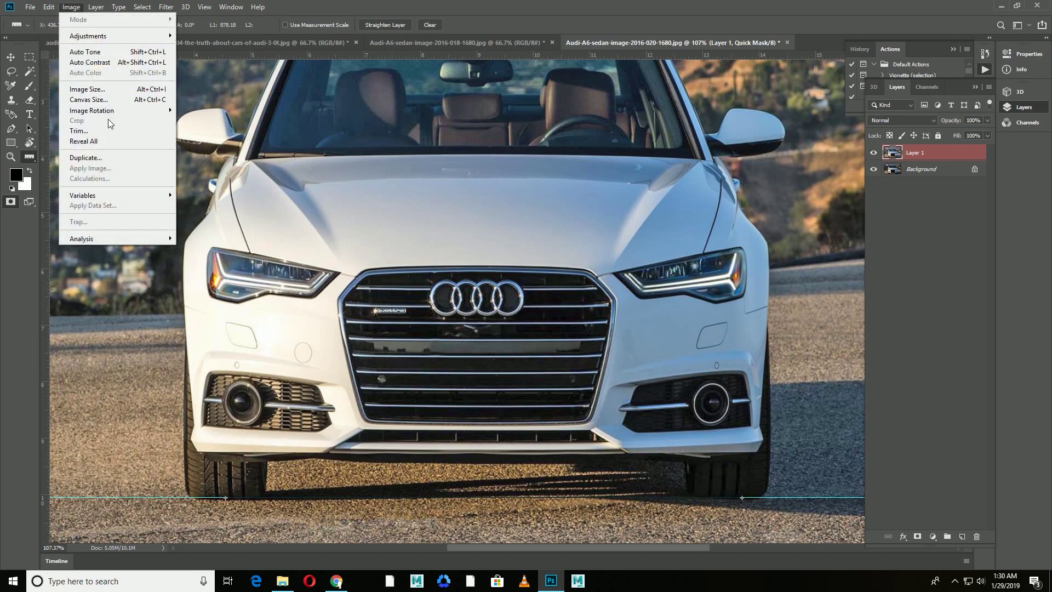
mouse_move(92, 110)
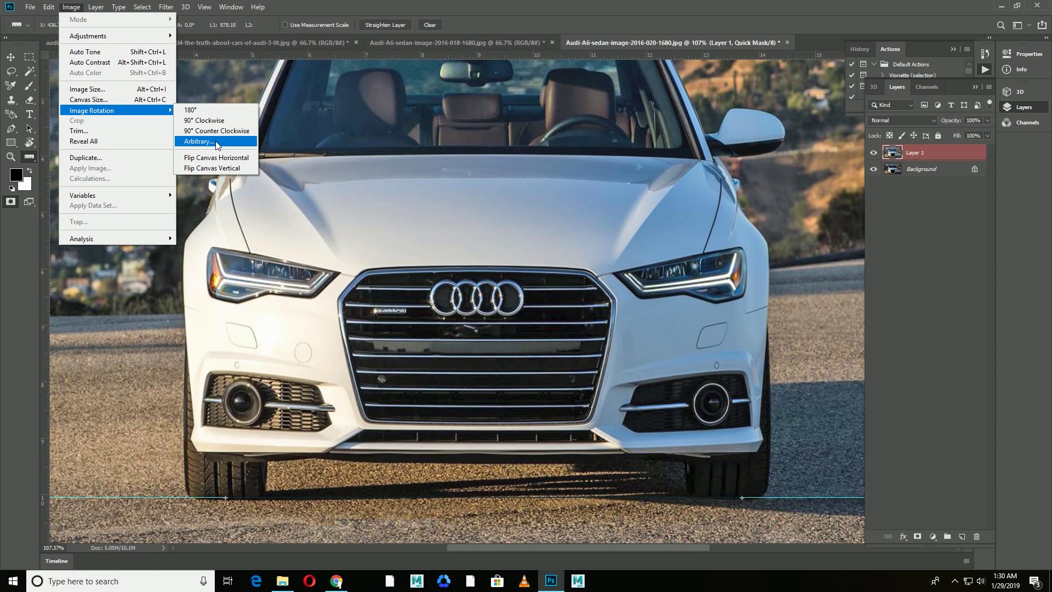
click(217, 143)
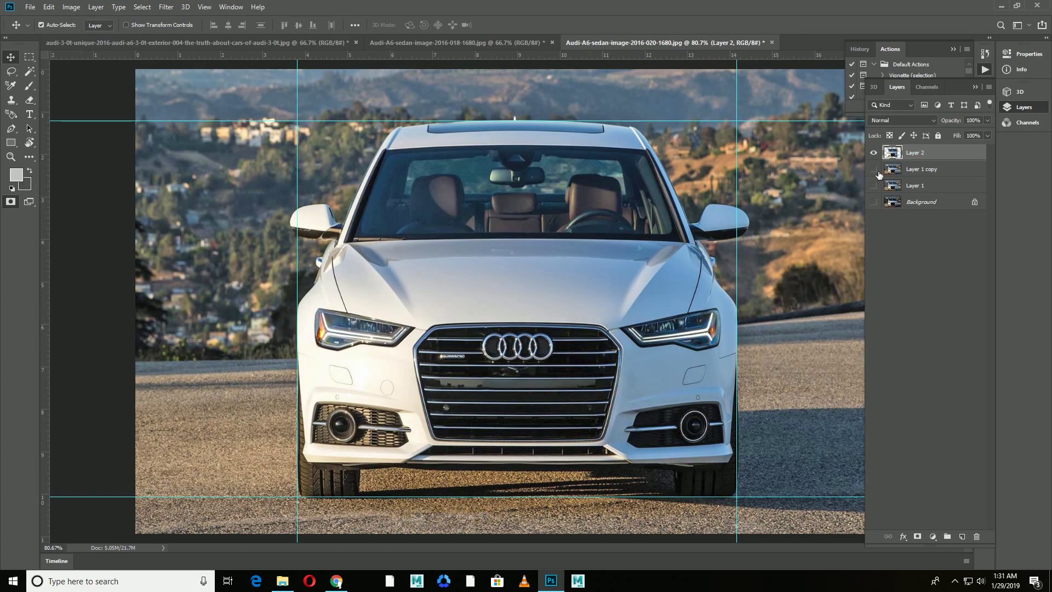
Hide Layer 1 copy, then show the side-view image fitted to the window
click(877, 172)
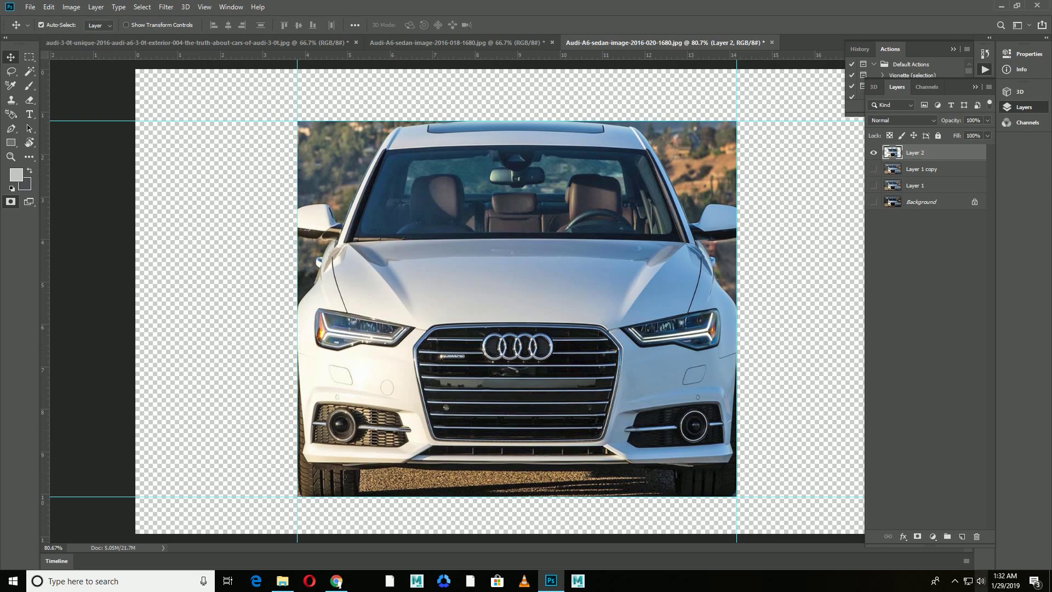
click(955, 581)
click(955, 582)
click(426, 46)
key(ctrl+0)
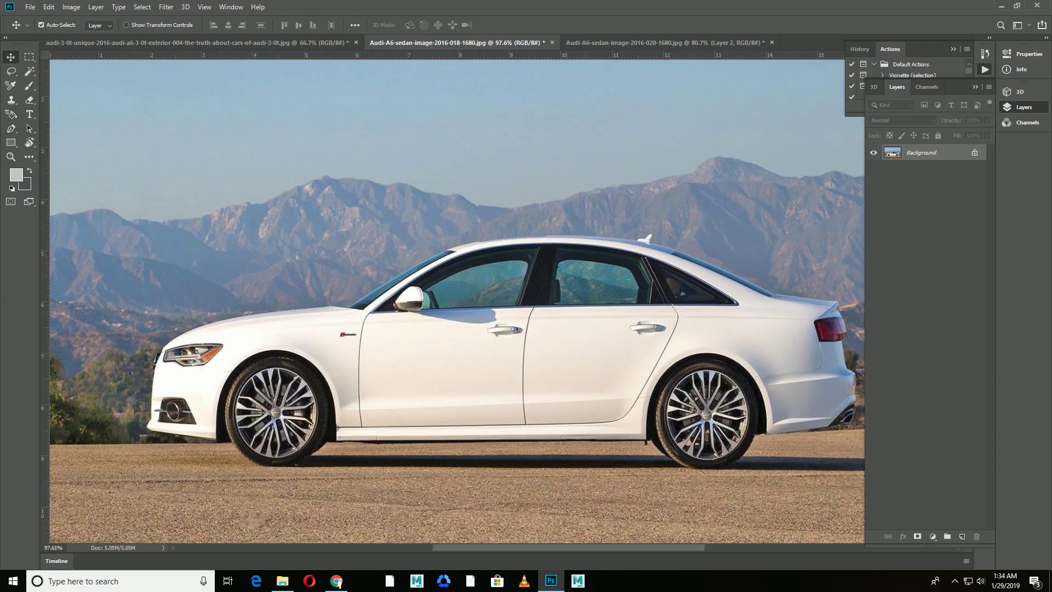
Level the side-view Audi using a tyre-line guide, the Ruler tool and Arbitrary rotation
drag(441, 57, 450, 473)
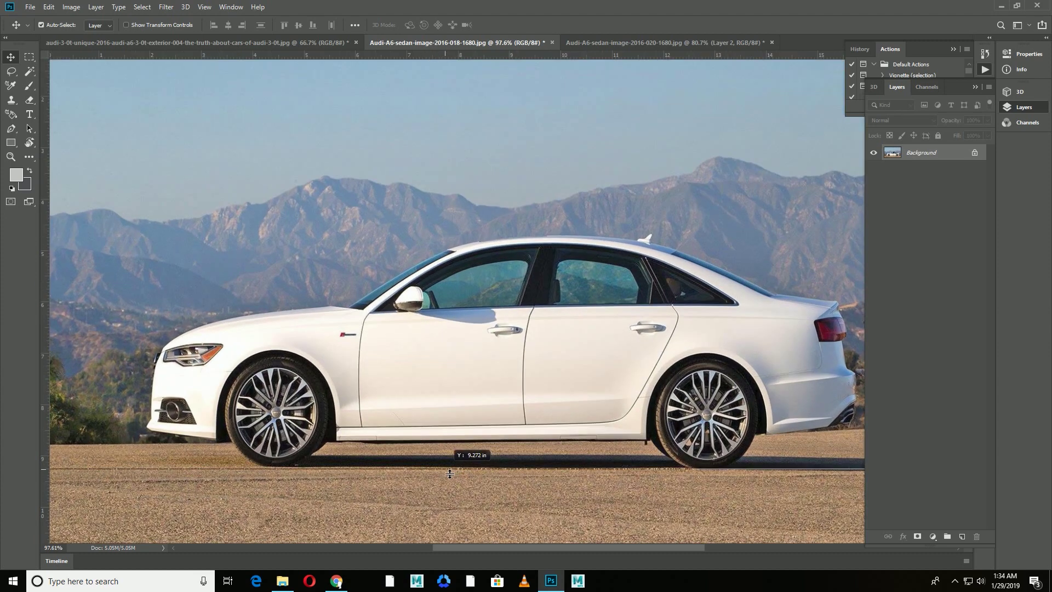
click(29, 157)
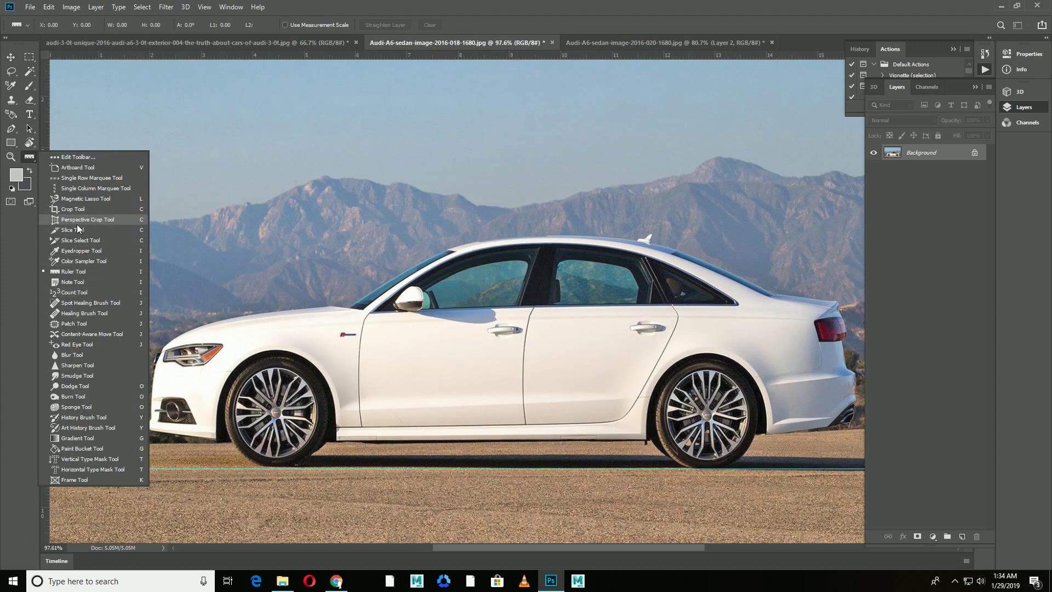
click(74, 271)
drag(712, 469, 270, 468)
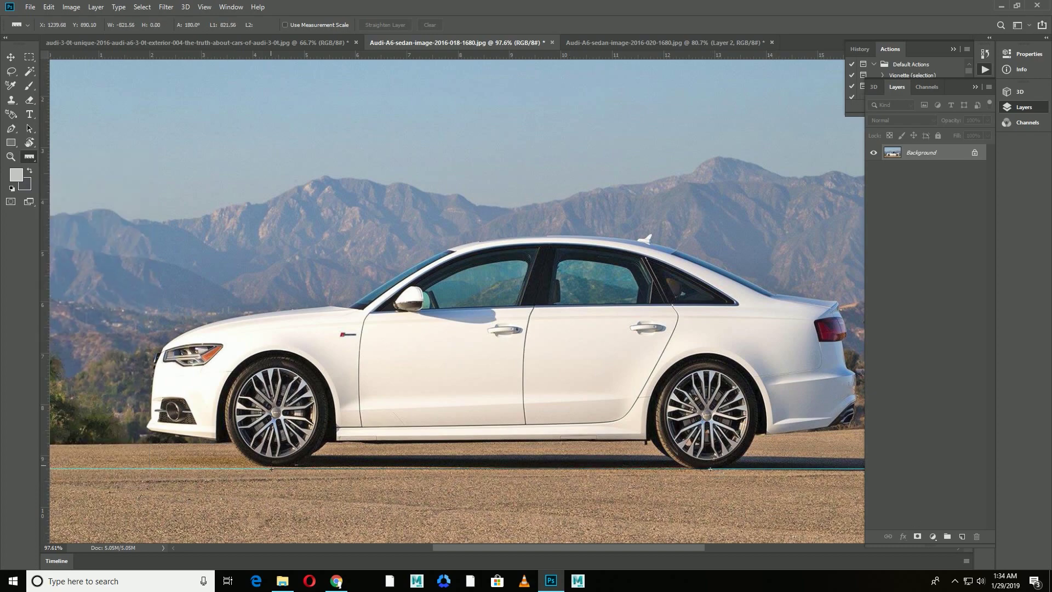
scroll(268, 426, up, 10)
scroll(269, 426, down, 5)
drag(253, 412, 251, 414)
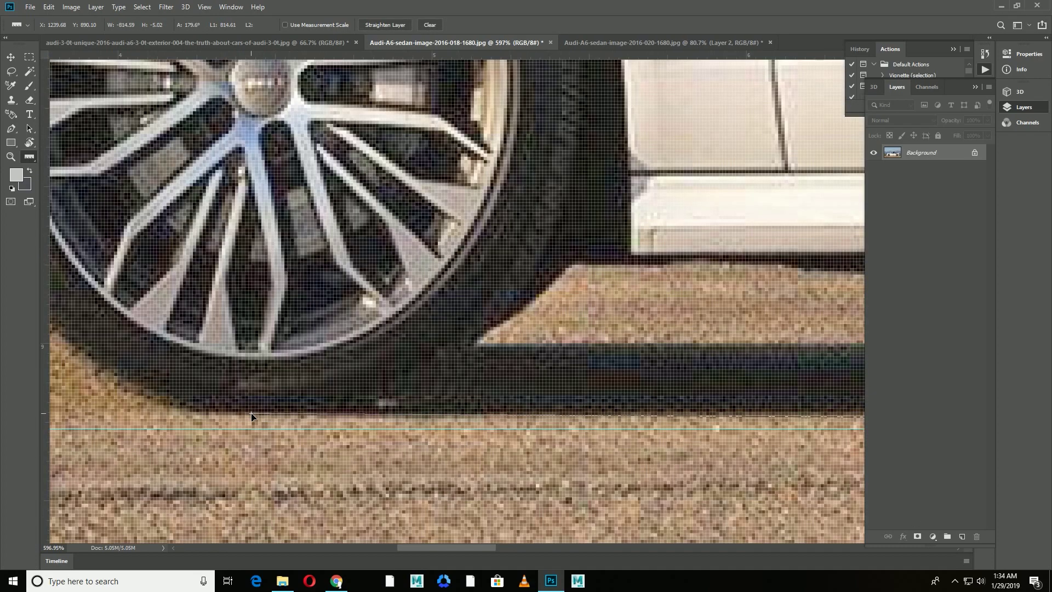
key(ctrl+0)
click(74, 8)
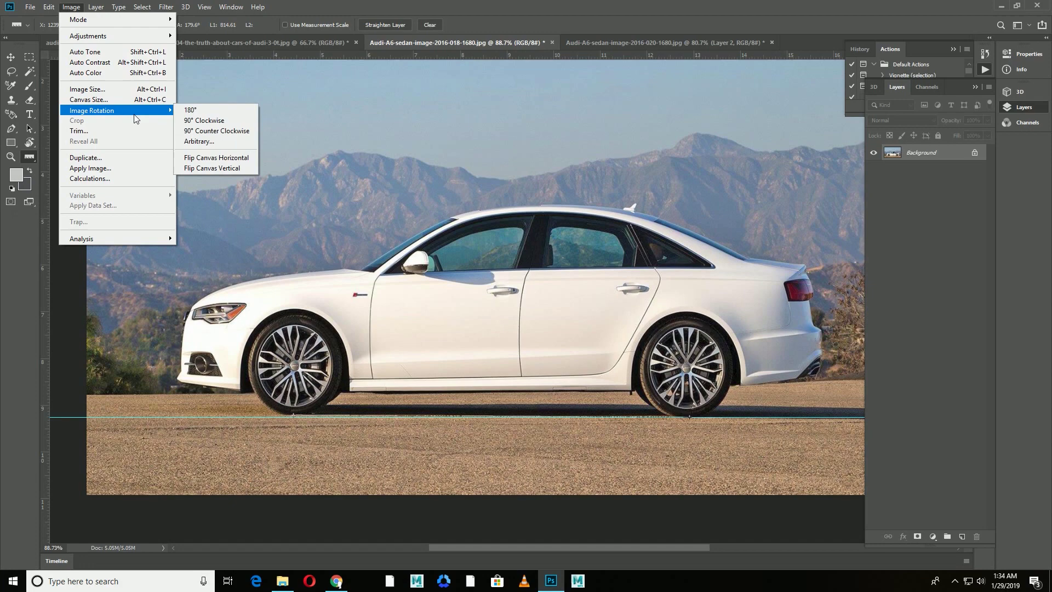
click(202, 141)
click(597, 178)
Frame the side-view car with guides at the roofline, front bumper and rear end
key(v)
scroll(495, 463, up, 5)
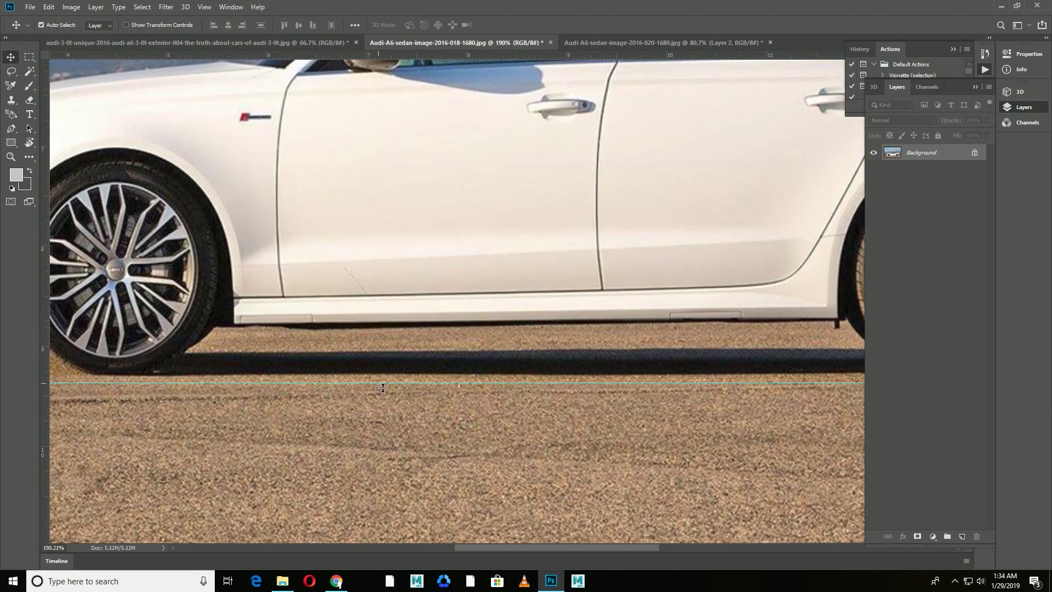
scroll(376, 375, down, 6)
scroll(502, 302, up, 1)
drag(517, 55, 518, 270)
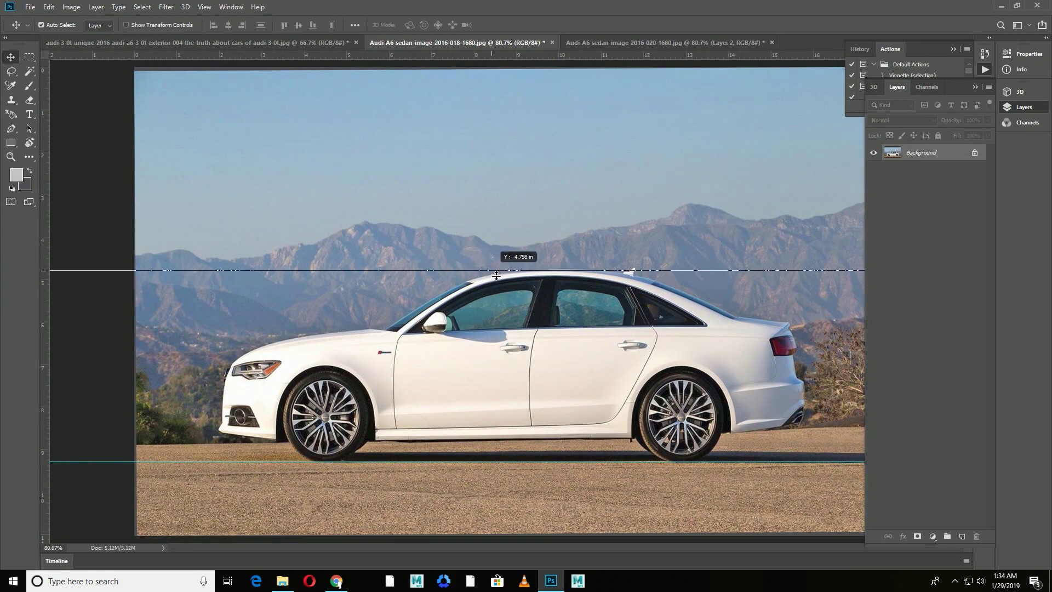
drag(43, 509, 217, 509)
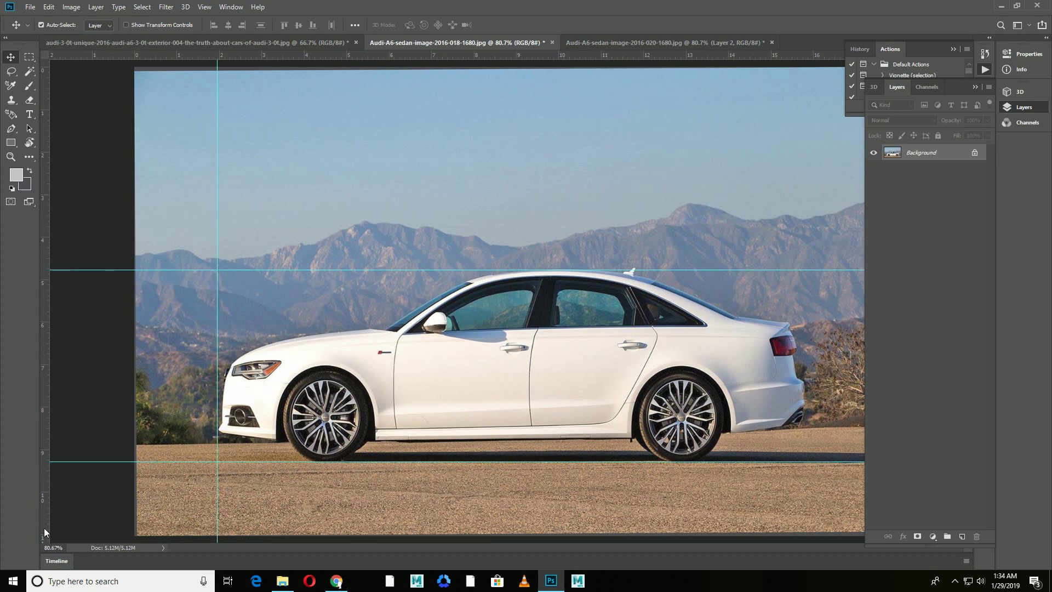
drag(44, 494, 805, 493)
Copy the guide-framed car area to its own layer, hide the others, and show the rear view
click(29, 56)
key(ctrl+j)
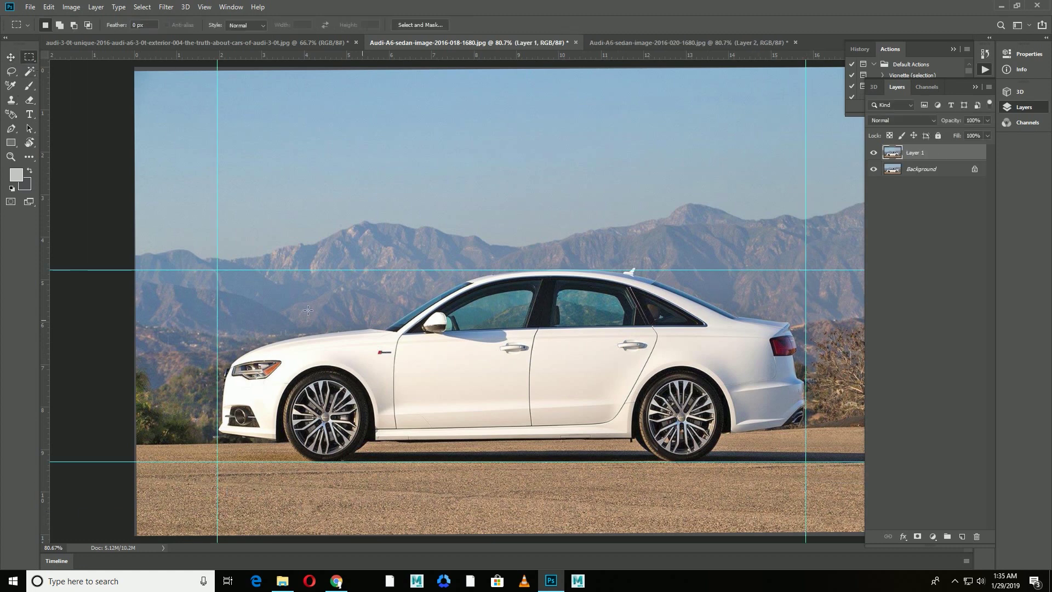
drag(223, 275, 805, 461)
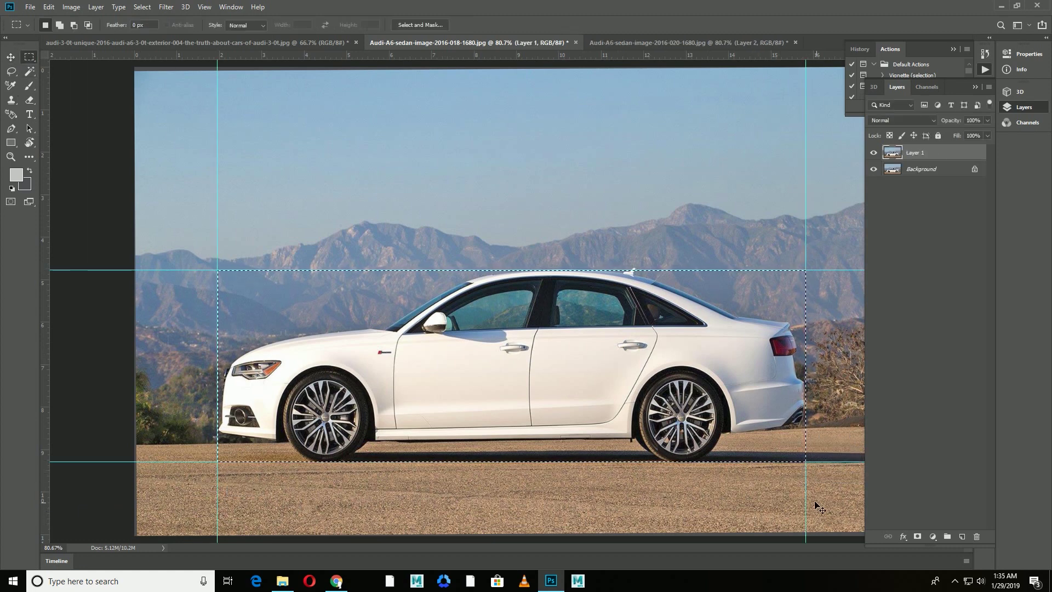
key(ctrl+j)
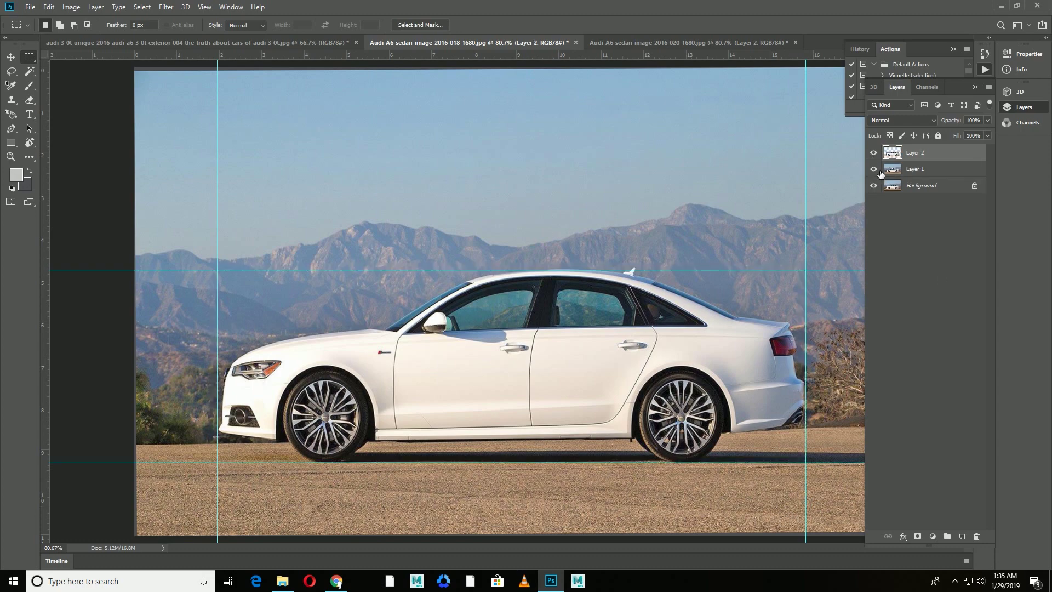
drag(879, 171, 874, 188)
click(276, 41)
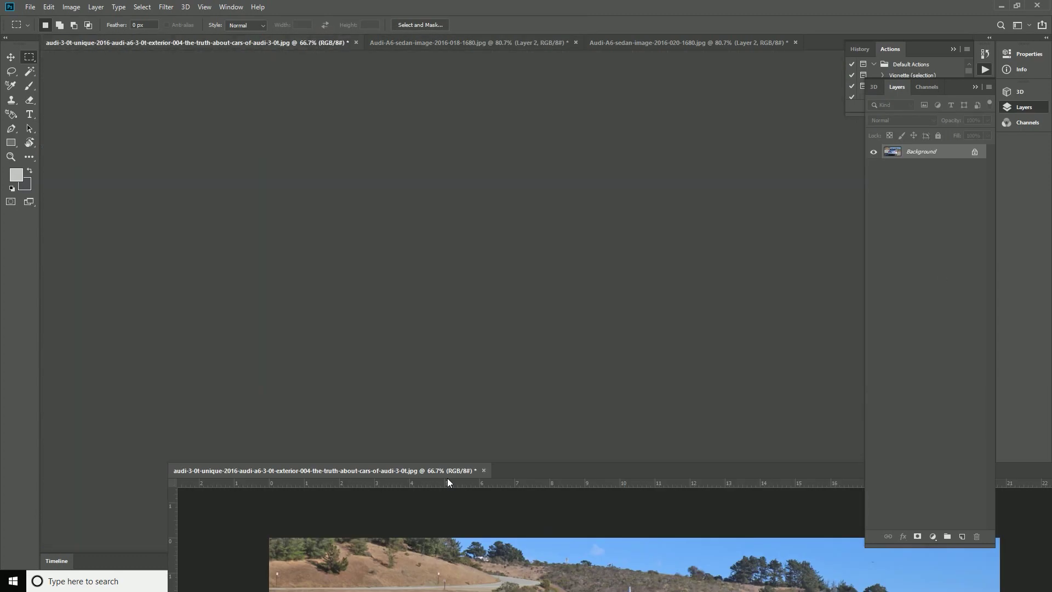
Lay a guide along the rear car's ground line and measure its tilt with the Ruler tool
drag(328, 44, 297, 44)
drag(542, 55, 544, 462)
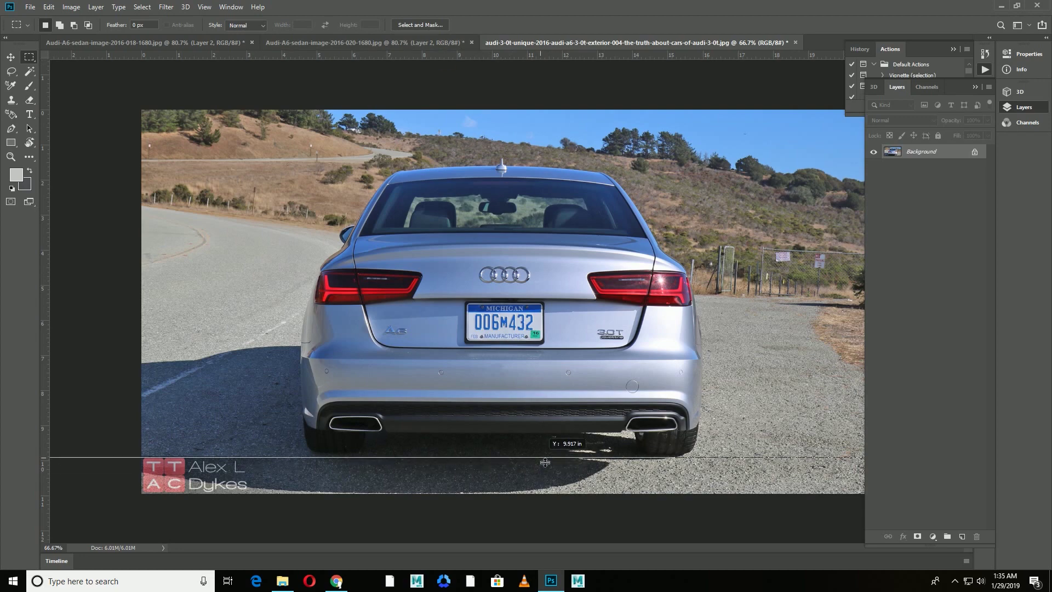
click(29, 157)
click(93, 301)
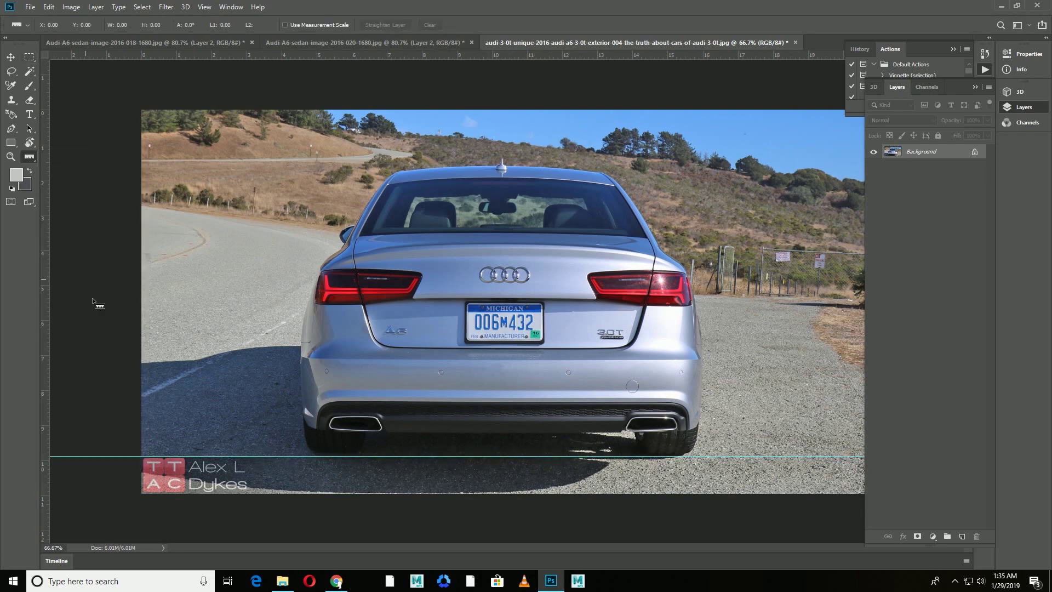
drag(663, 457, 331, 454)
scroll(361, 442, up, 5)
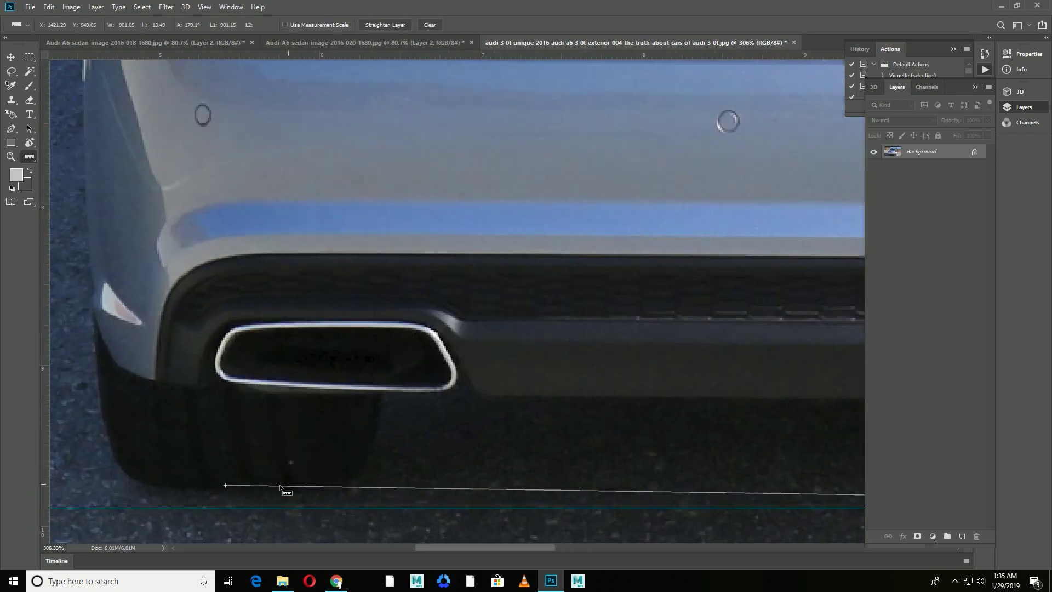
drag(282, 490, 229, 494)
scroll(229, 495, down, 5)
Rotate the rear-view canvas by the measured angle to level the car
click(72, 6)
mouse_move(91, 110)
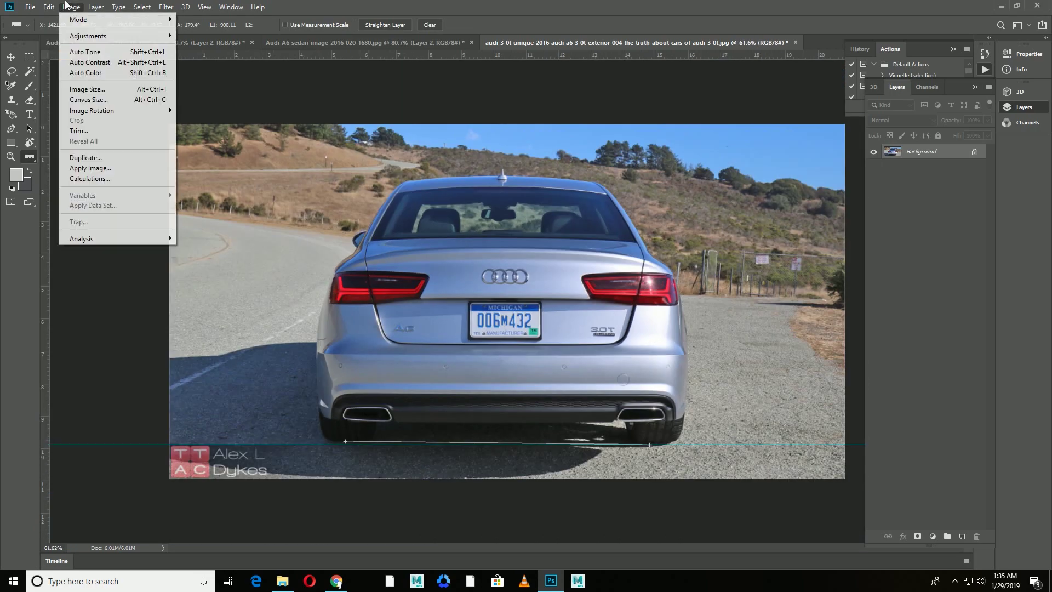
click(197, 141)
key(Return)
key(v)
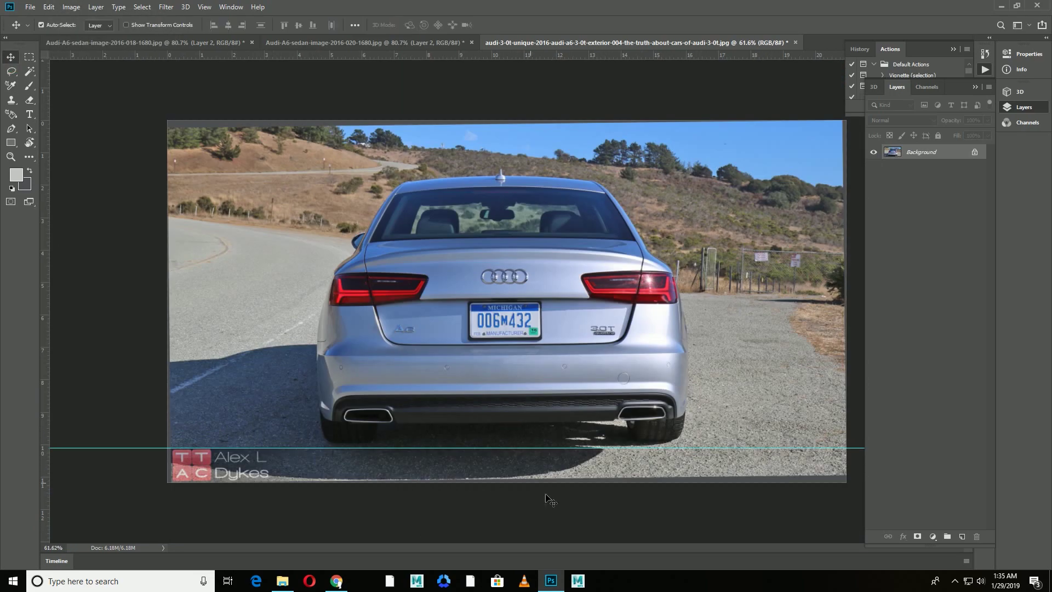
click(460, 450)
key(Escape)
Frame the rear car with guides at the tyres' base, the roof, and its left and right sides
drag(460, 447, 460, 442)
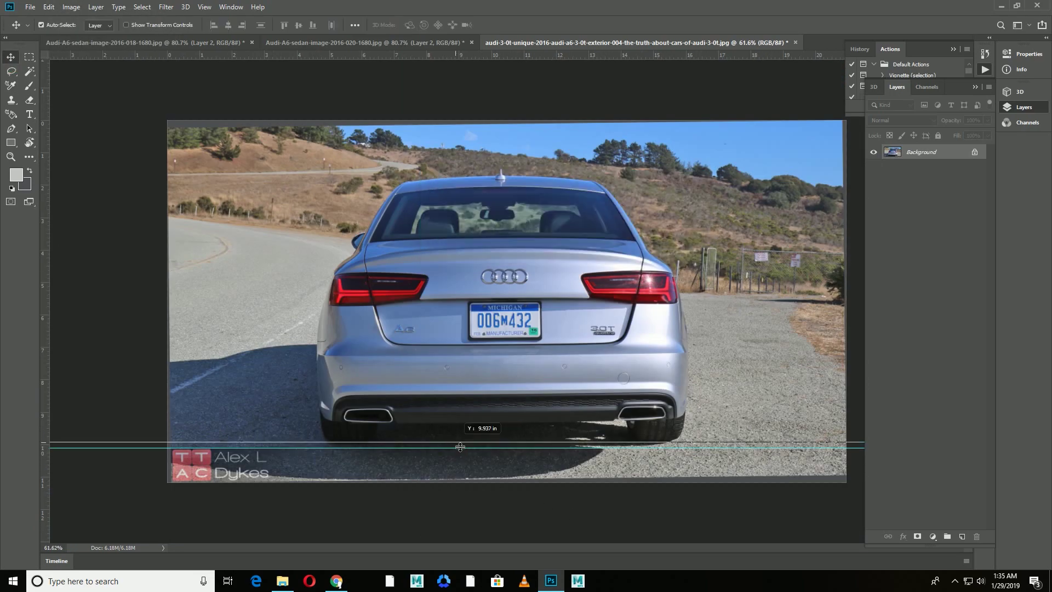
drag(455, 54, 463, 176)
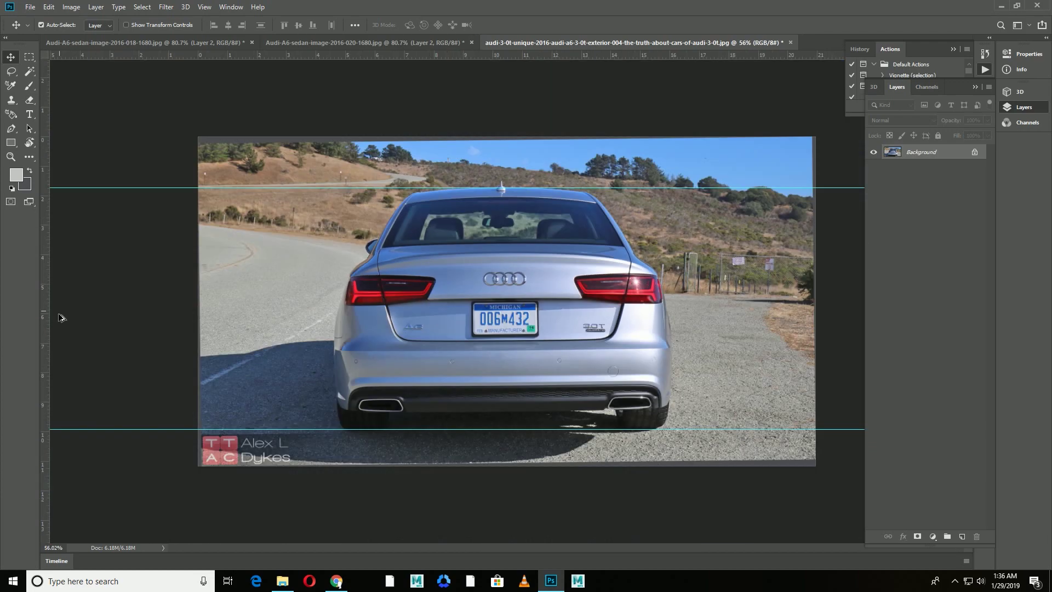
drag(45, 437, 316, 430)
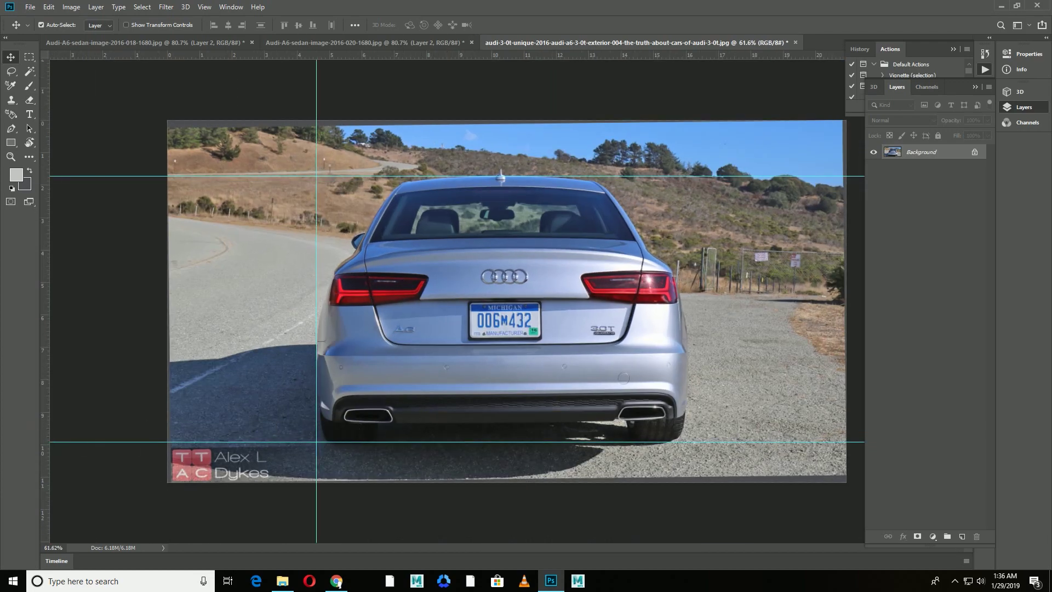
drag(45, 439, 688, 438)
Copy the guide-framed rear car onto its own layer and hide the other layers
key(m)
key(ctrl+j)
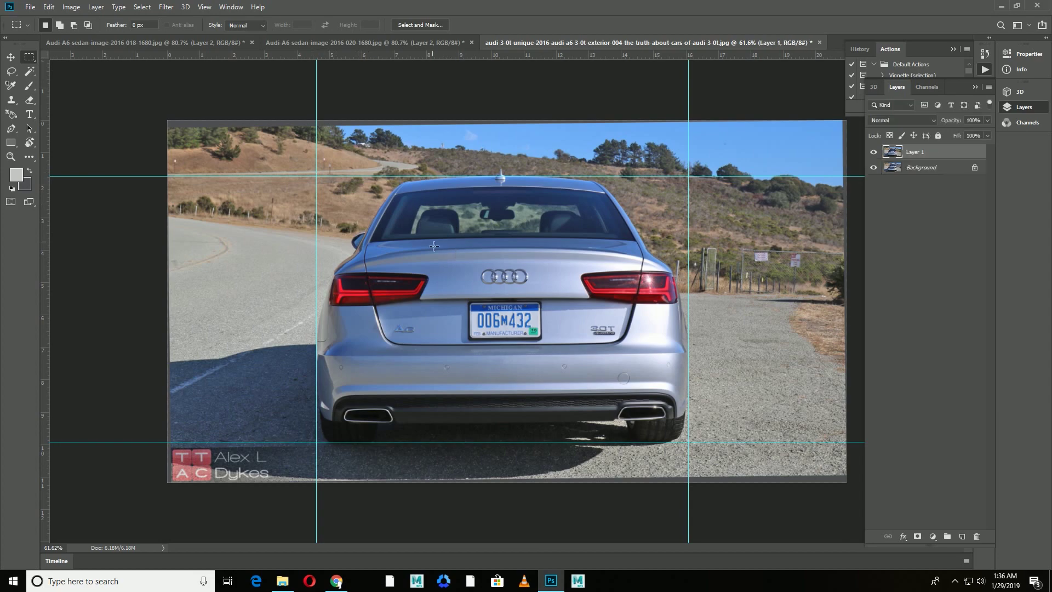
drag(310, 442, 688, 176)
mouse_move(688, 442)
mouse_down()
mouse_move(317, 192)
mouse_move(317, 177)
mouse_up()
key(ctrl+j)
drag(874, 167, 878, 192)
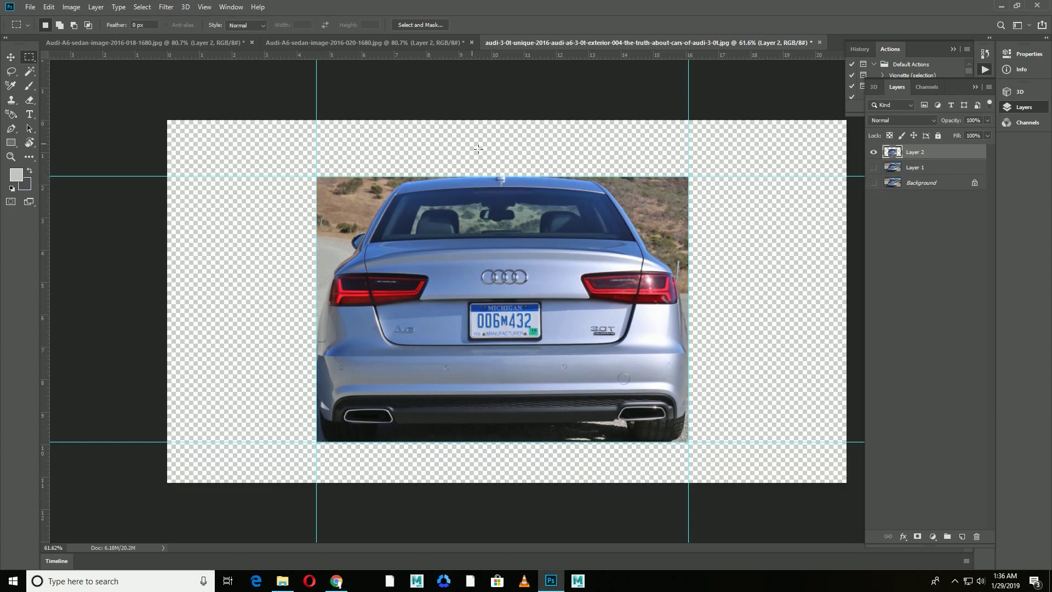
key(ctrl+minus)
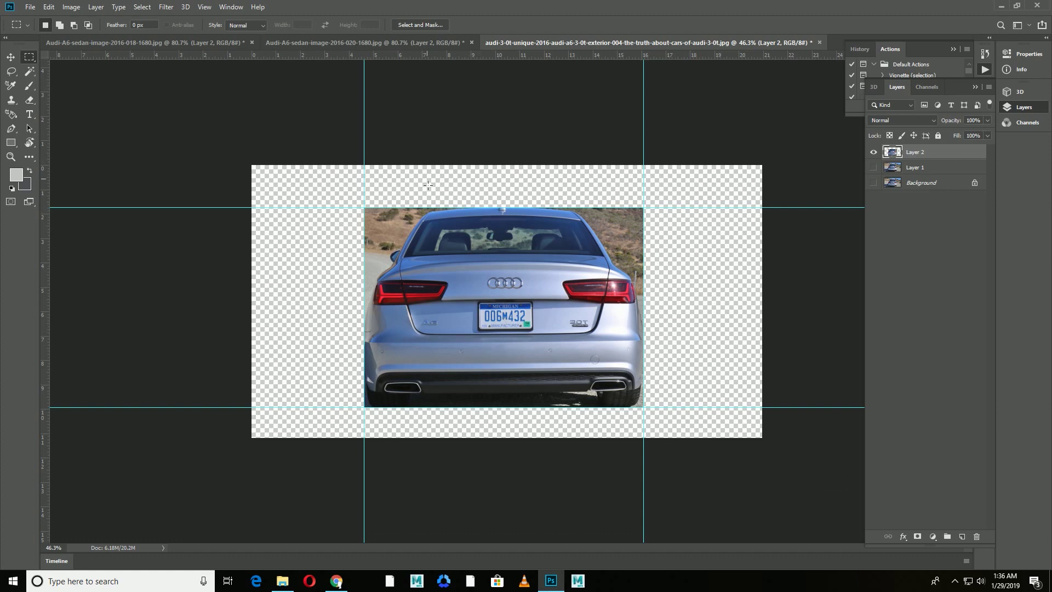
Check the front-view and rear-view documents, then return to the side-view Audi
click(430, 39)
click(556, 36)
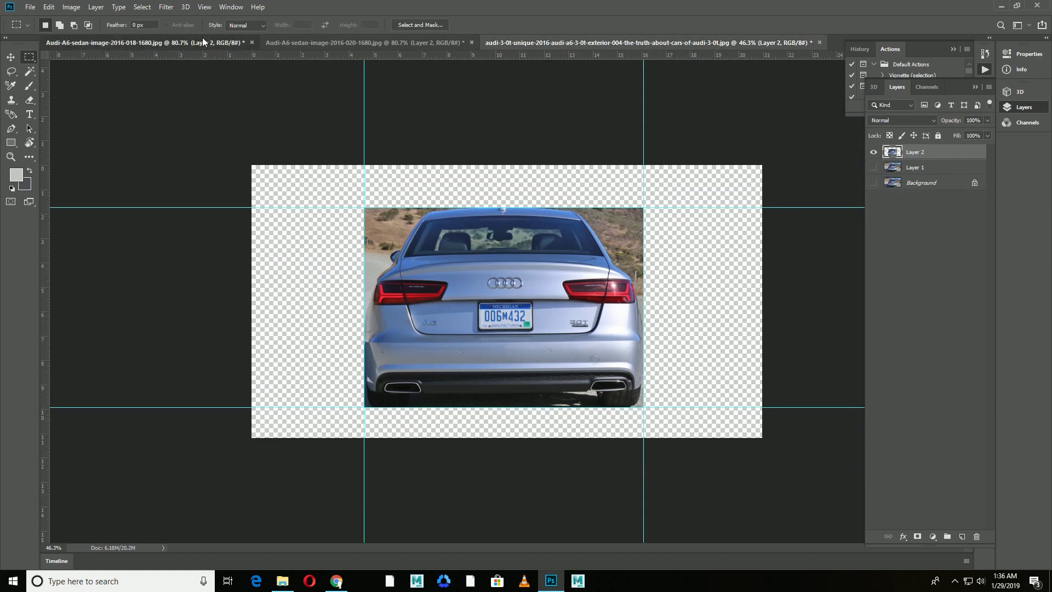
click(202, 37)
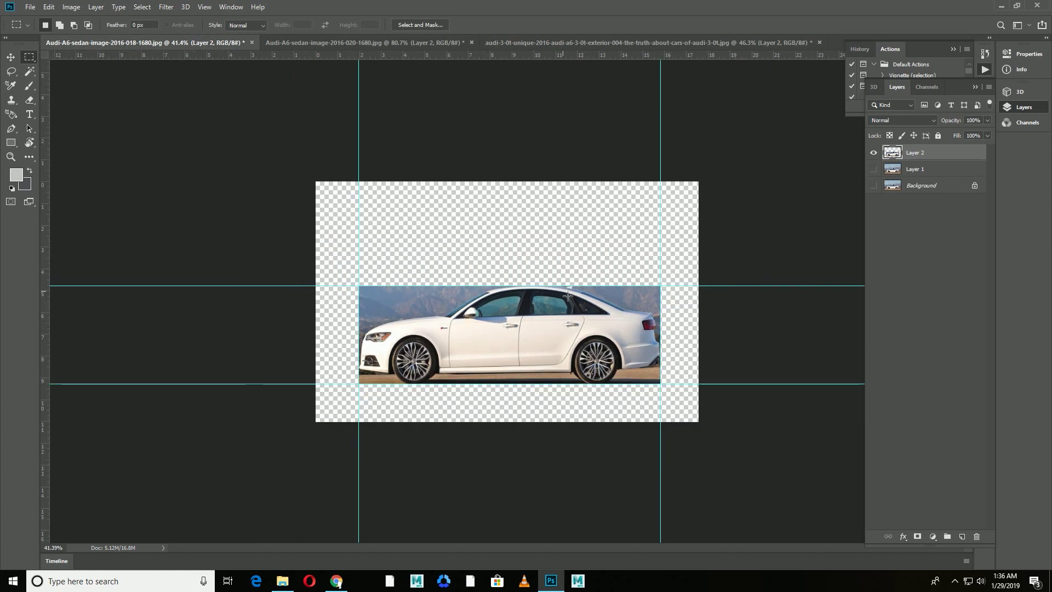
Crop the side-view canvas to the car's height between the guides, extended left and right
click(31, 159)
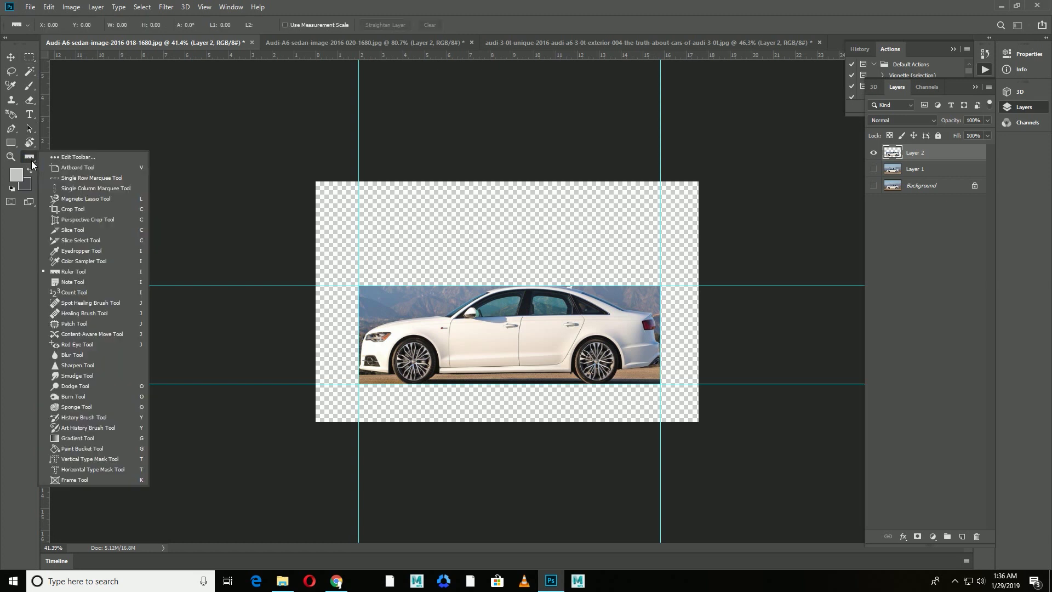
click(71, 209)
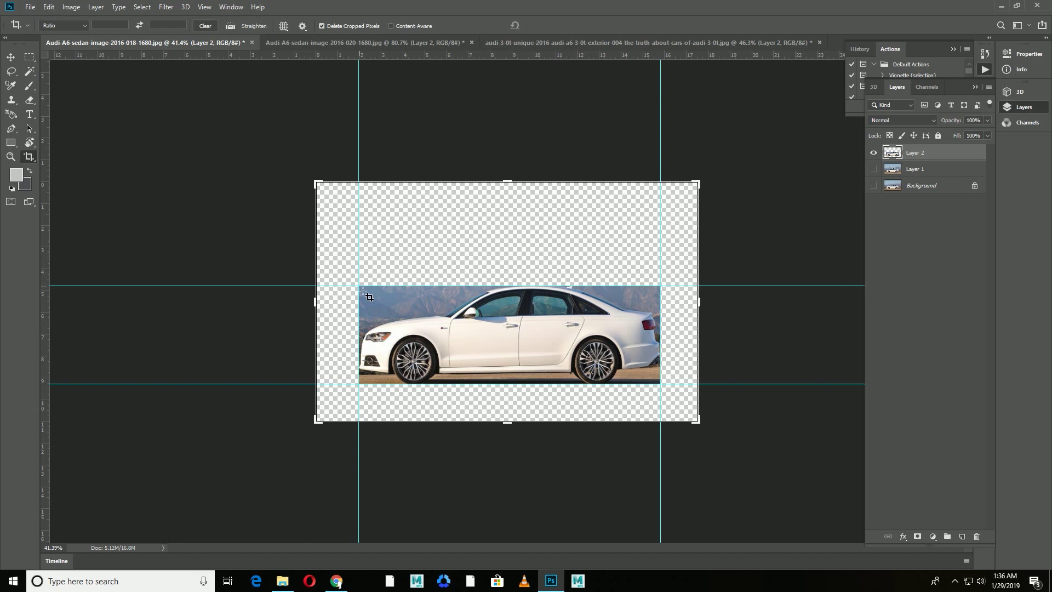
mouse_move(359, 286)
mouse_down()
mouse_move(664, 424)
mouse_move(662, 384)
mouse_up()
drag(354, 315, 283, 306)
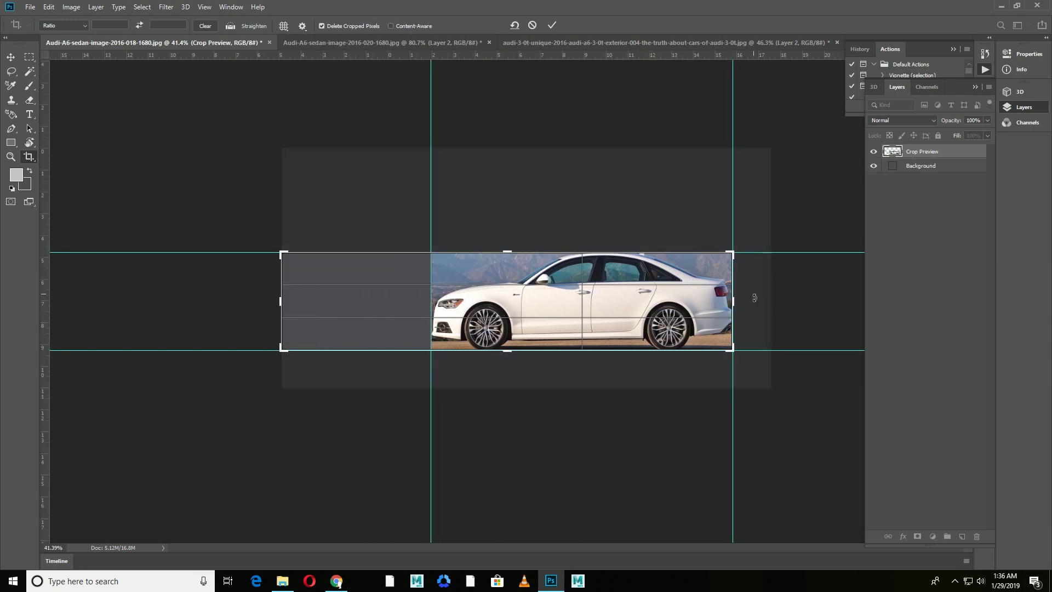
drag(733, 302, 850, 324)
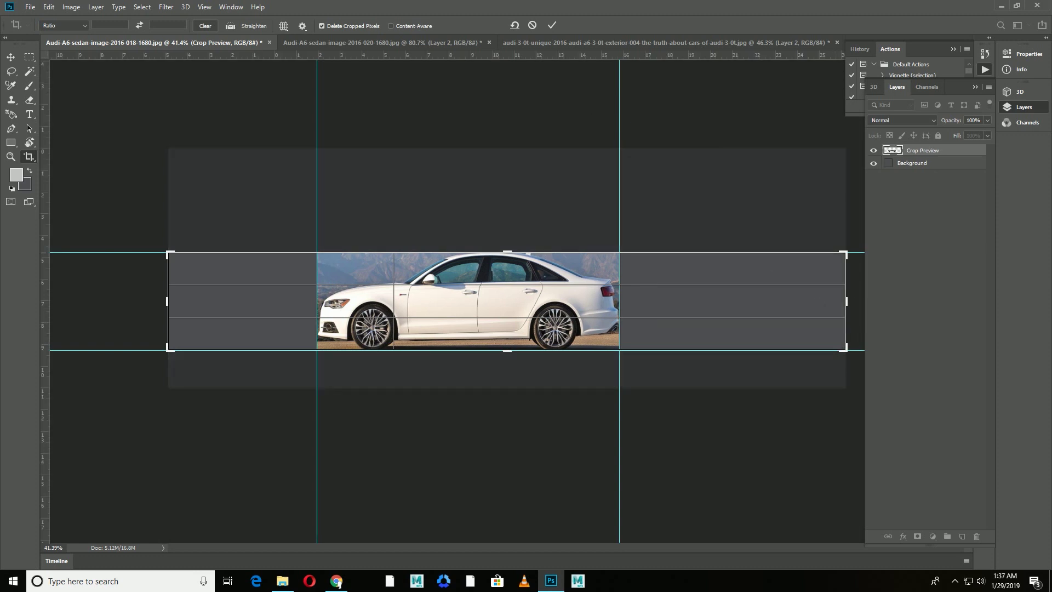
click(551, 25)
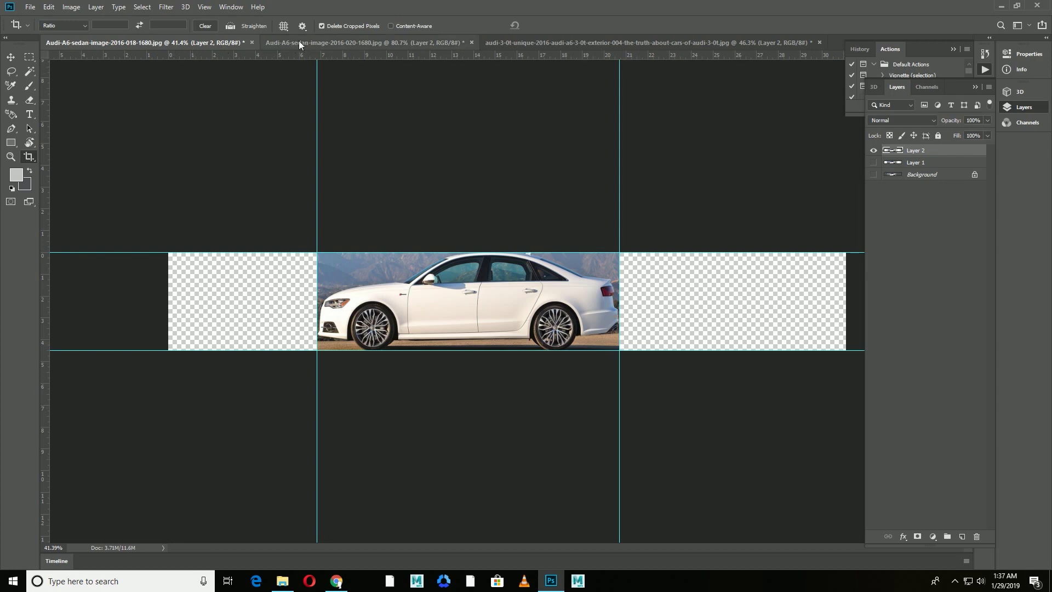
Copy the front-view and rear-view cars into the side-view document
click(351, 42)
key(v)
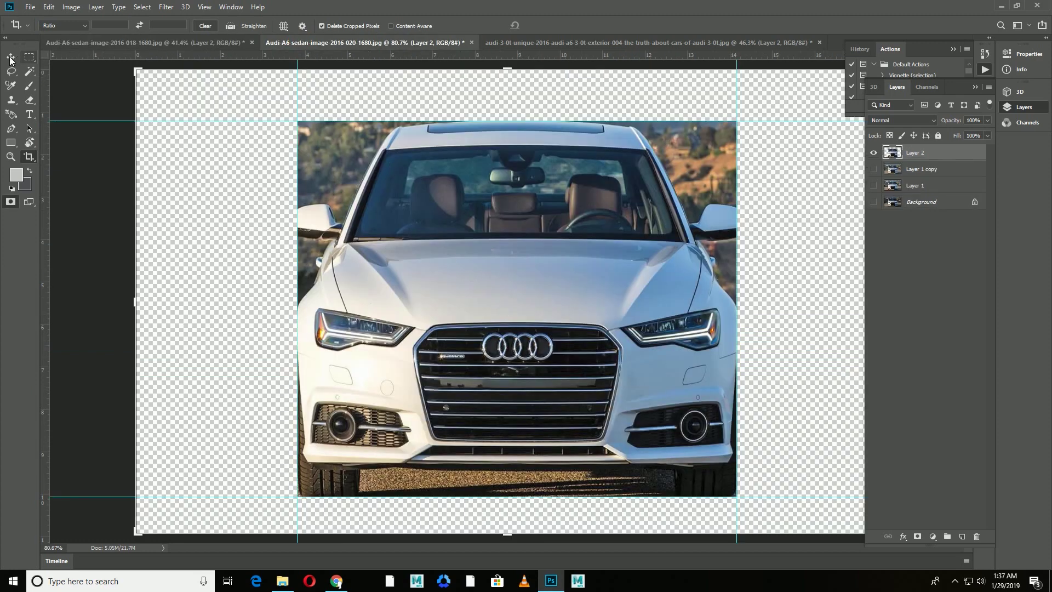
drag(478, 295, 257, 245)
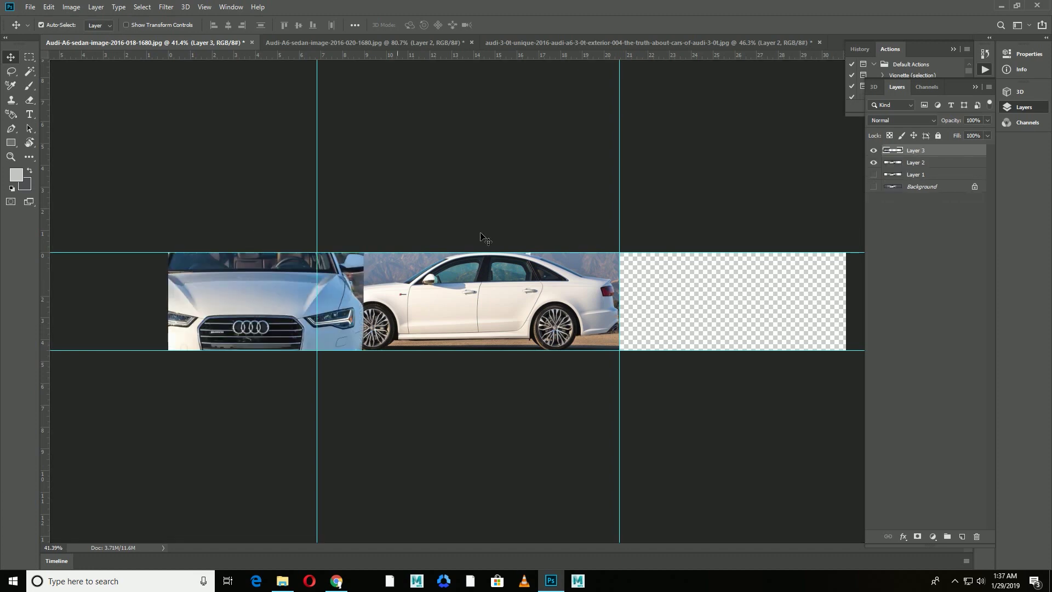
click(550, 42)
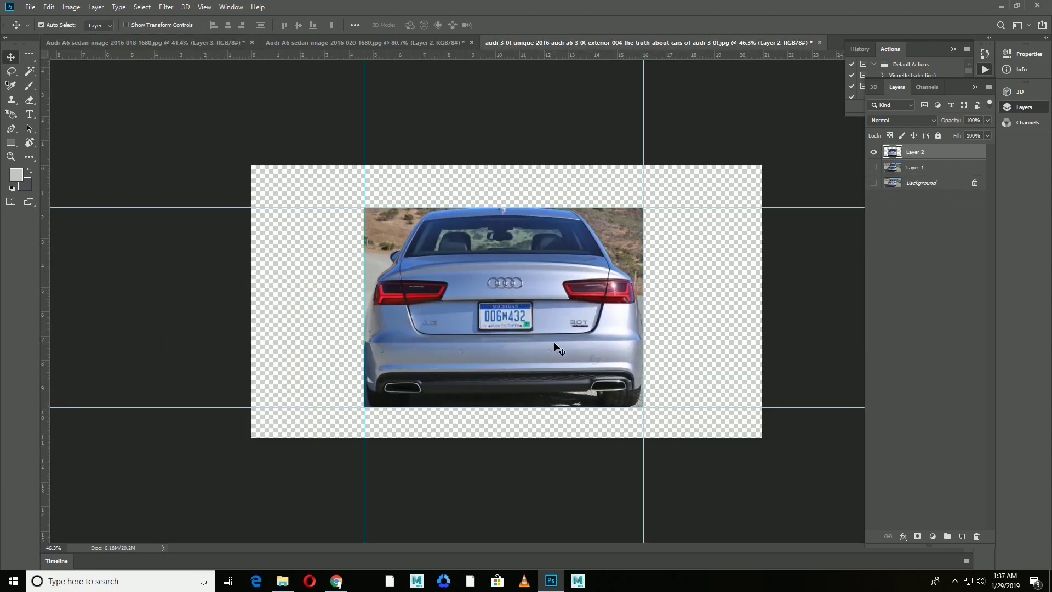
drag(559, 349, 241, 48)
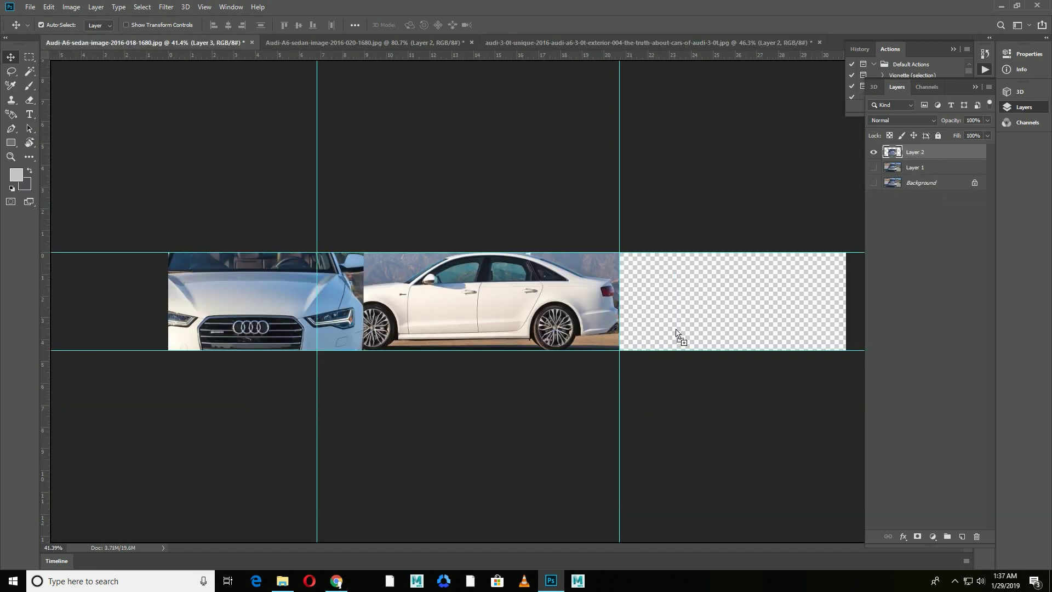
Place the rear view on the right, slide the side view left, and add a horizontal guide
drag(675, 333, 716, 333)
click(941, 175)
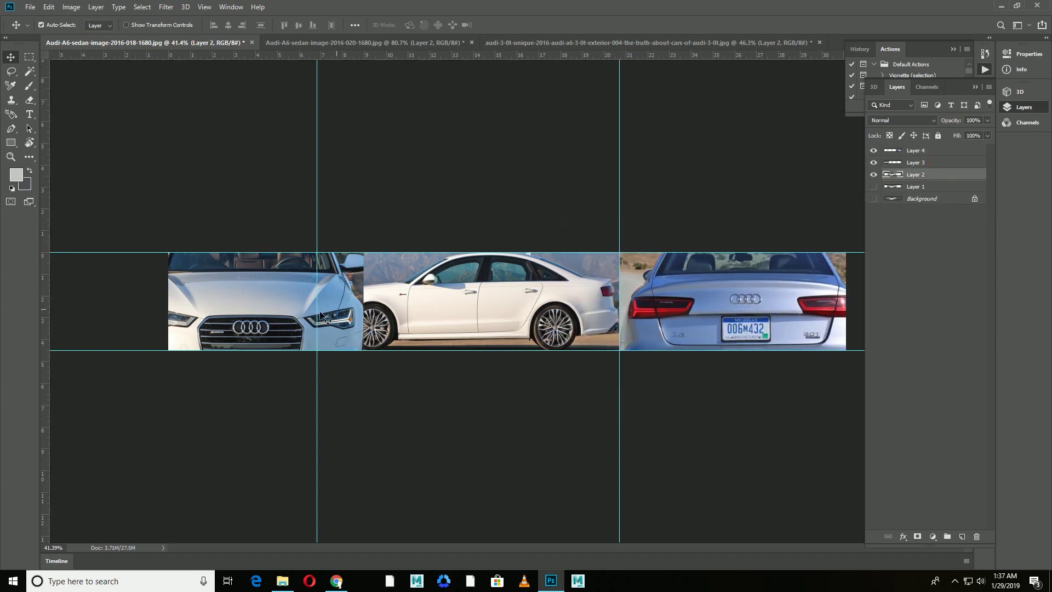
drag(269, 296, 223, 297)
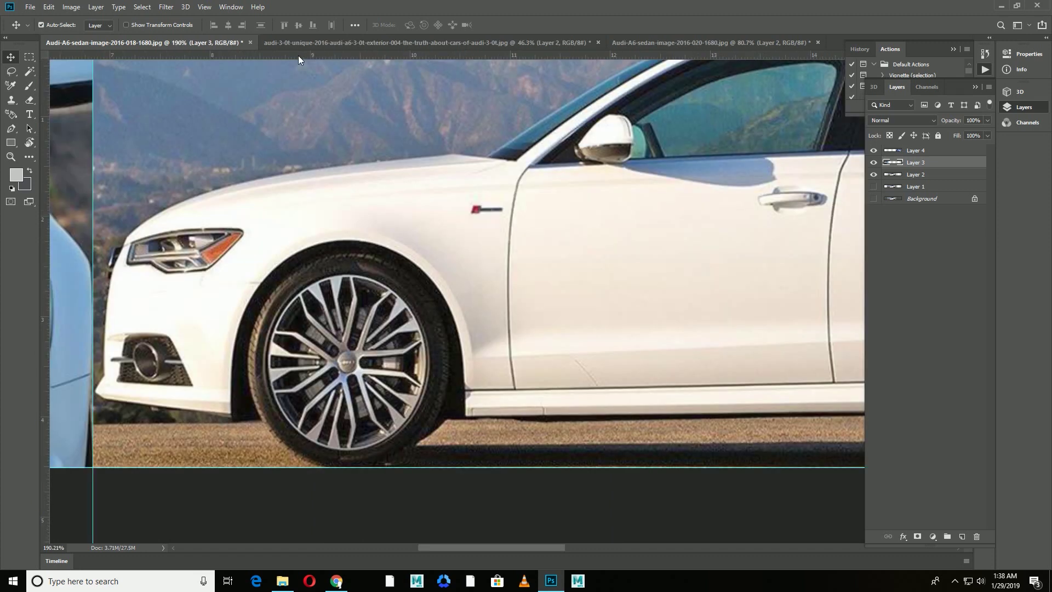
mouse_move(298, 55)
mouse_down()
mouse_move(146, 300)
mouse_move(170, 280)
mouse_up()
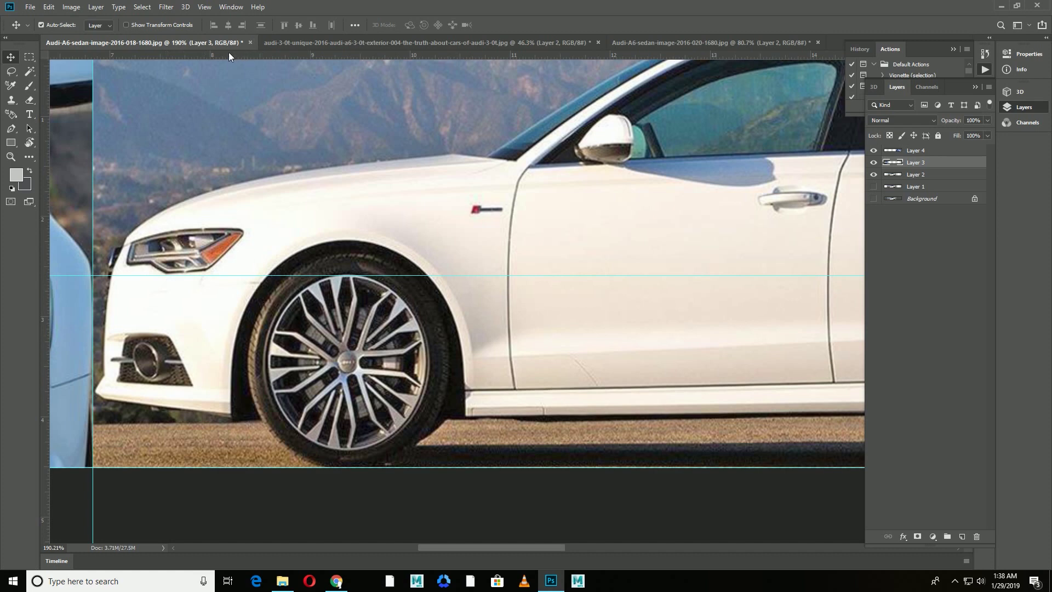
Add horizontal guides at about 2.1 in, 2.03 in and 1.55 in across the strip
drag(228, 52, 196, 233)
scroll(327, 326, down, 3)
scroll(294, 383, down, 1)
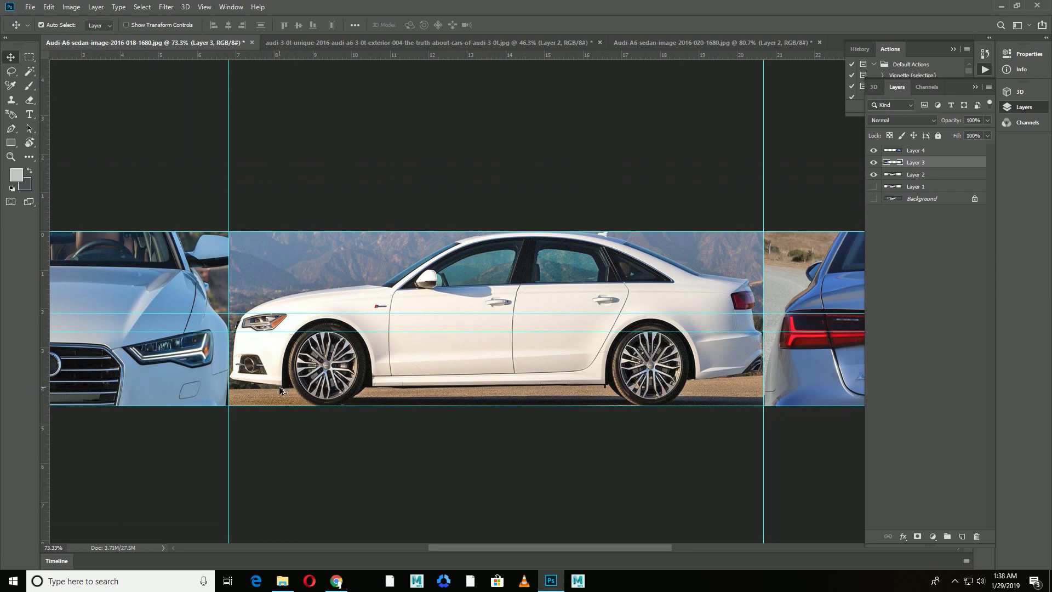
scroll(268, 425, down, 1)
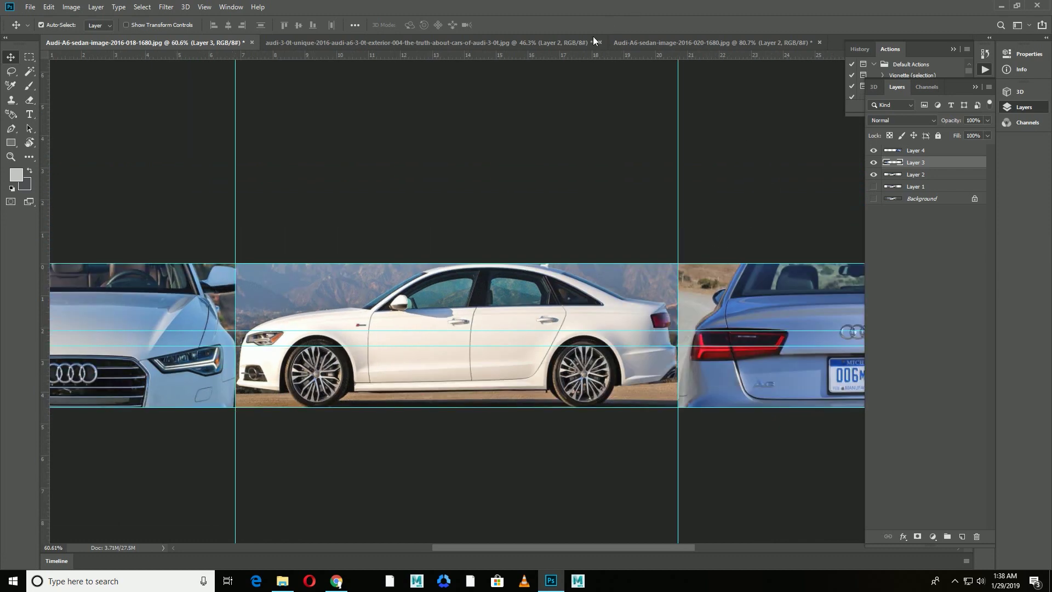
drag(390, 54, 647, 334)
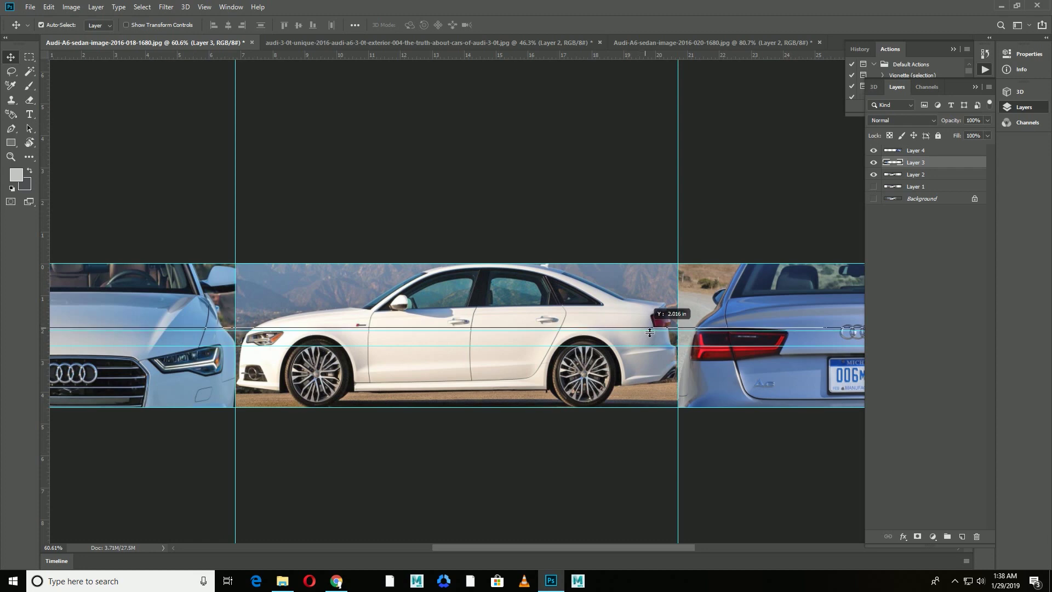
drag(646, 334, 648, 332)
scroll(757, 315, up, 3)
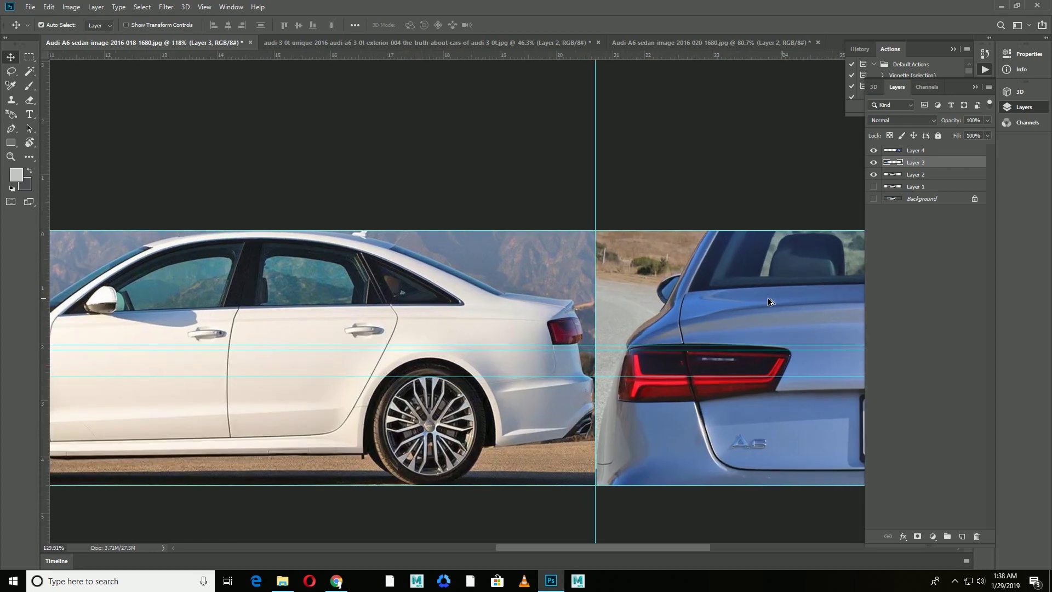
scroll(767, 297, up, 3)
drag(303, 55, 469, 339)
scroll(444, 390, down, 4)
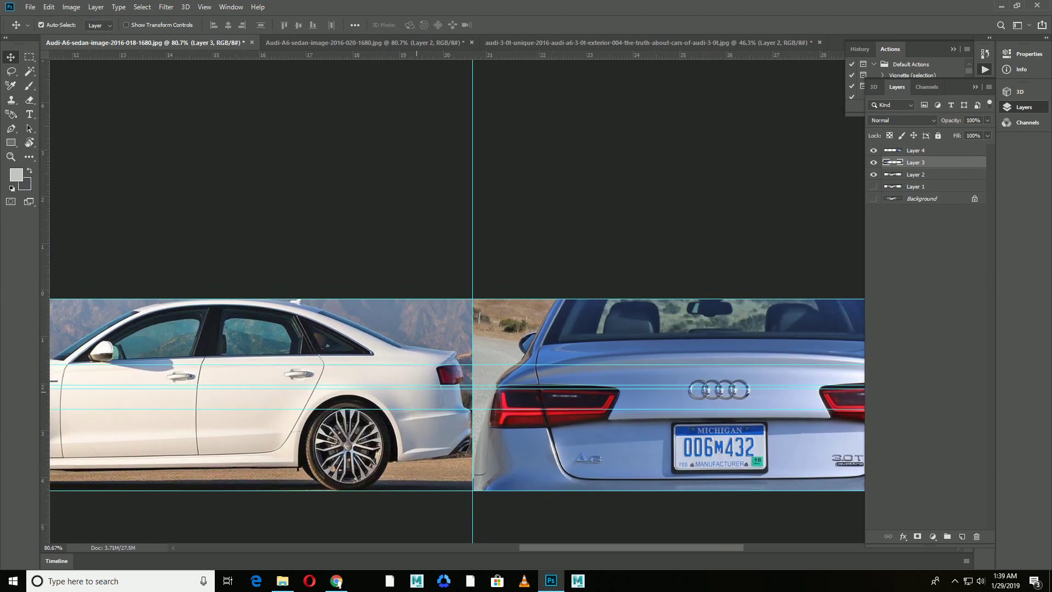
Scale the rear view down to fit the strip and snap it to the vertical guide
drag(567, 548, 438, 554)
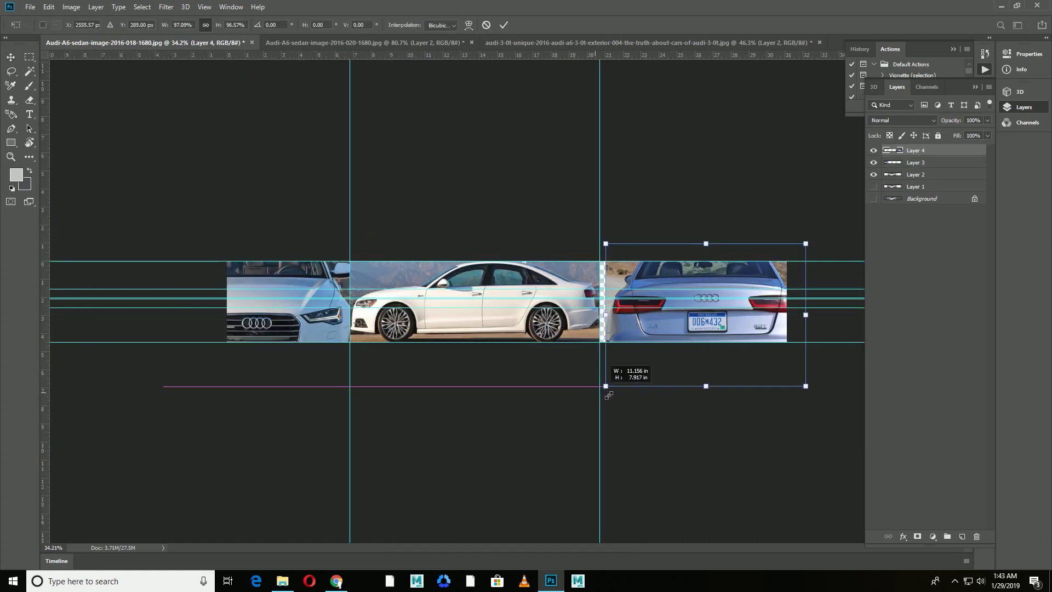
drag(635, 366, 600, 391)
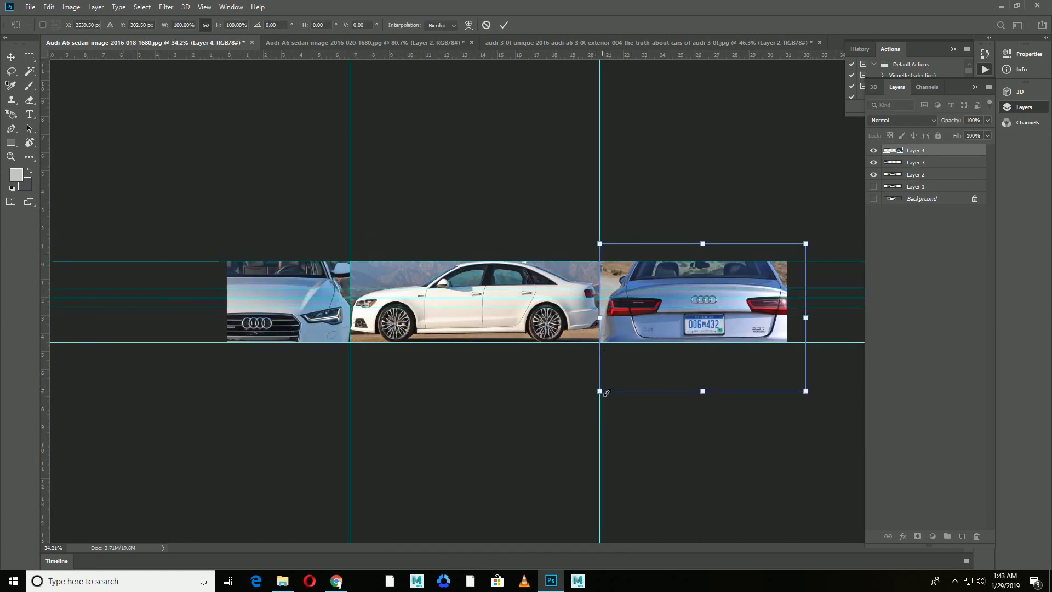
drag(599, 390, 685, 326)
drag(732, 275, 652, 293)
scroll(734, 314, up, 2)
scroll(734, 315, up, 2)
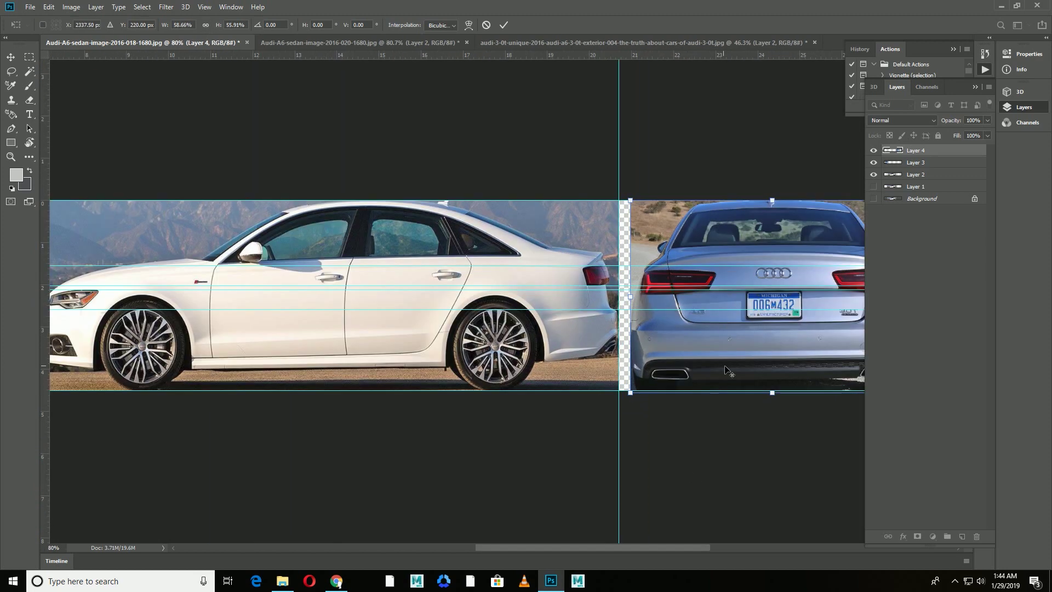
drag(647, 546, 682, 546)
key(shift+Left)
key(shift+Left)
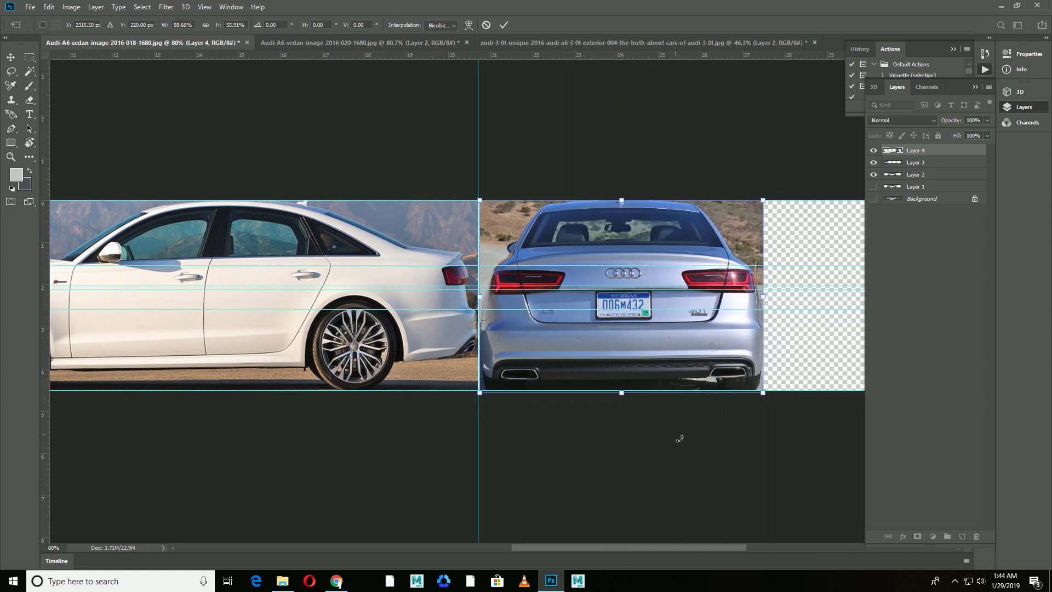
key(Left)
key(Left)
key(Left)
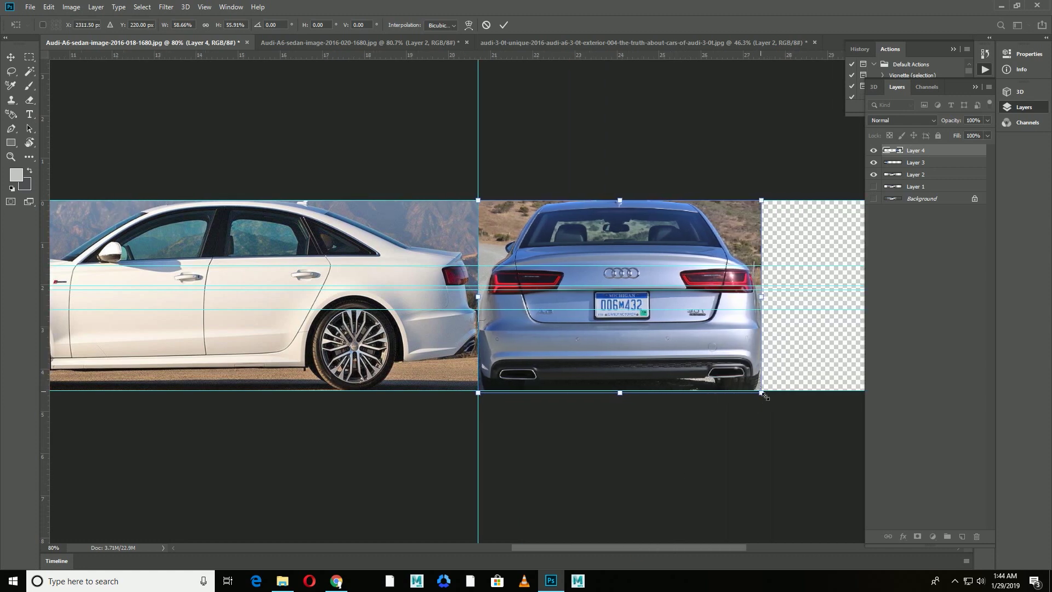
Shrink the rear view further and shift it down toward the tail-light guides
drag(765, 397, 717, 371)
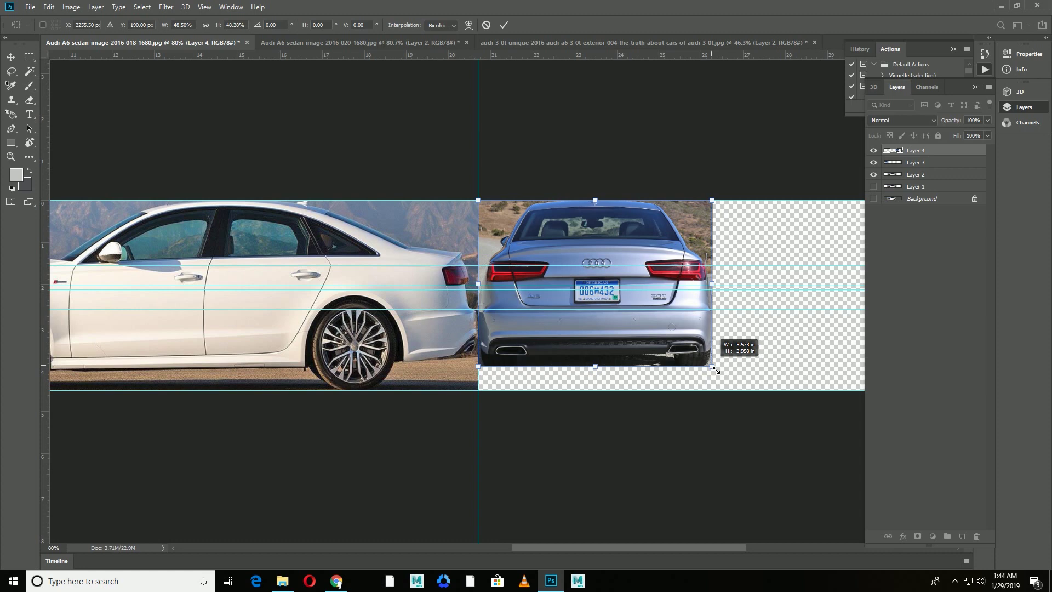
drag(715, 369, 716, 370)
scroll(763, 364, up, 2)
scroll(774, 364, up, 1)
scroll(716, 386, up, 1)
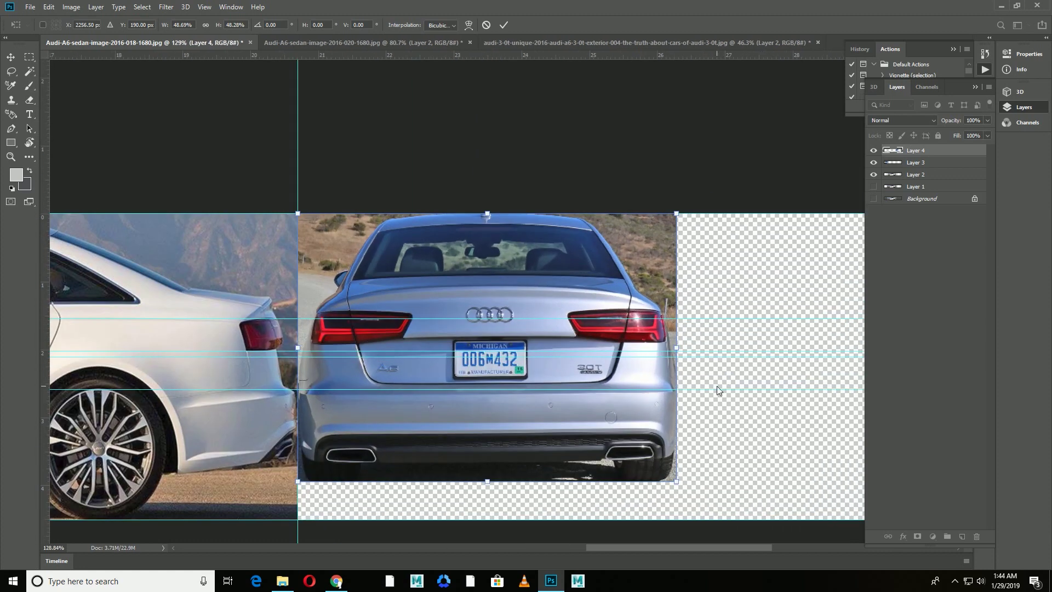
drag(676, 290, 676, 303)
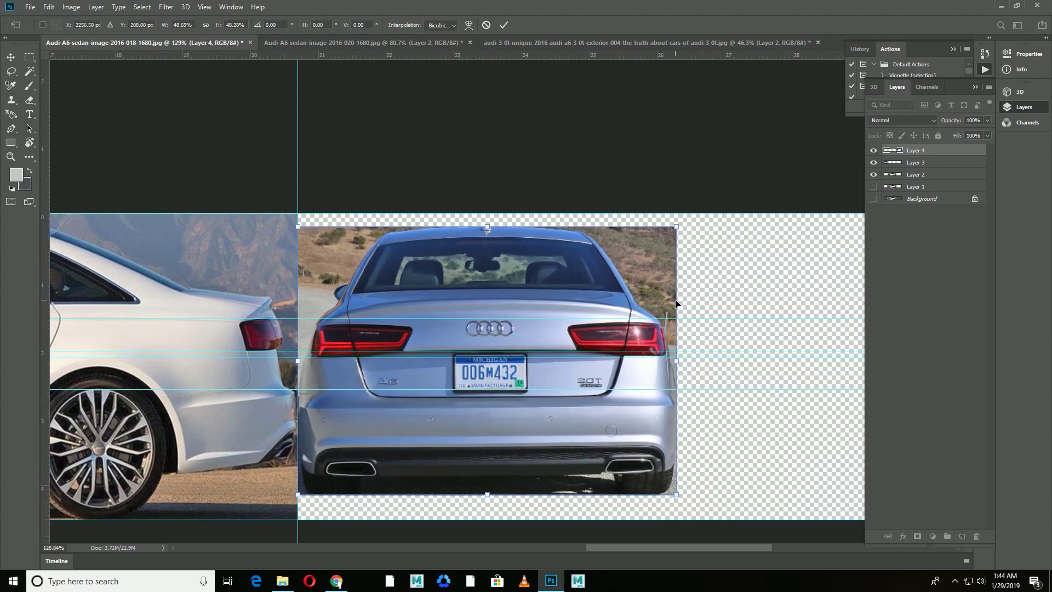
key(Up)
key(Up)
key(Up)
key(Up)
key(Up)
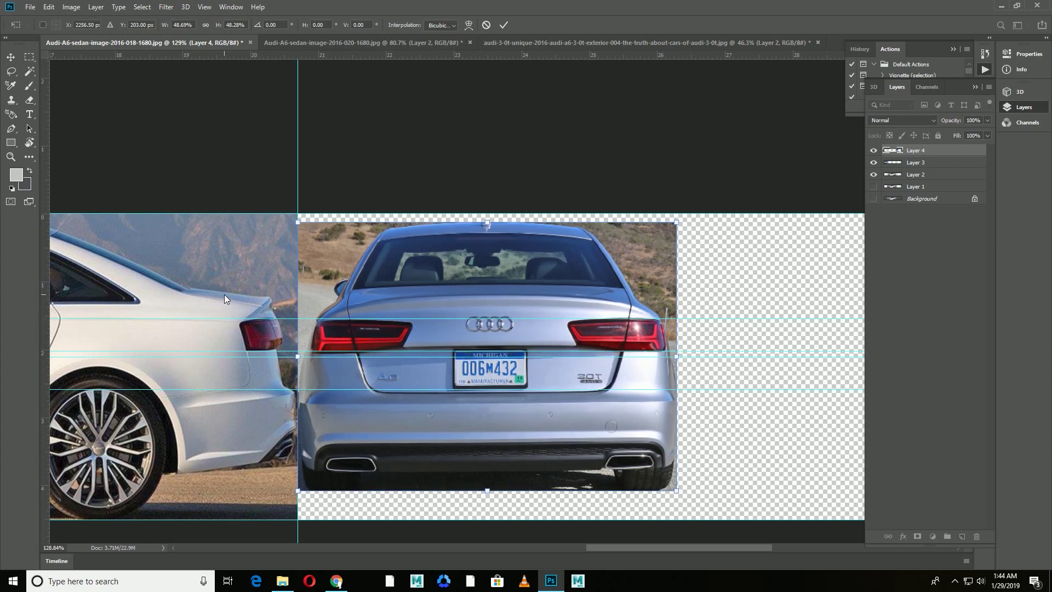
scroll(317, 348, up, 3)
scroll(317, 351, up, 2)
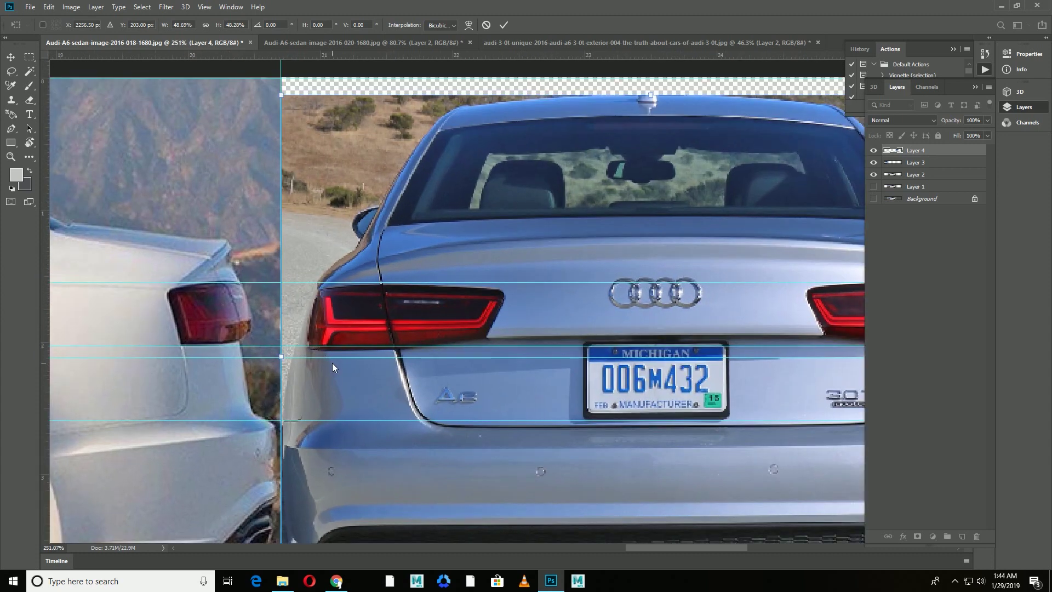
Nudge the rear view up pixel by pixel to the guides and commit its roughly 48% resize
key(alt+space)
key(Up)
key(Escape)
key(Up)
key(Up)
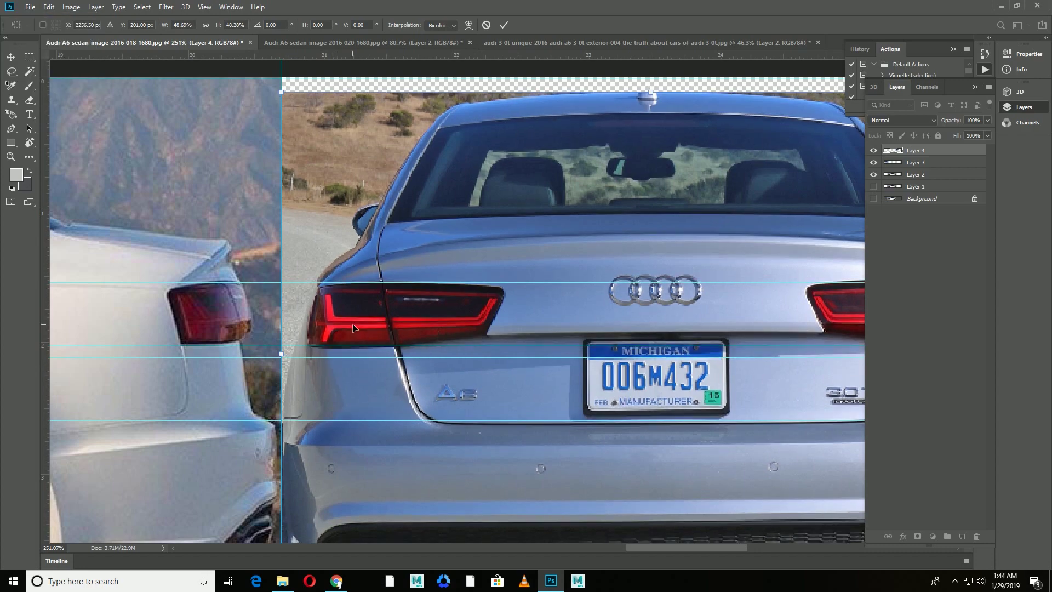
key(Up)
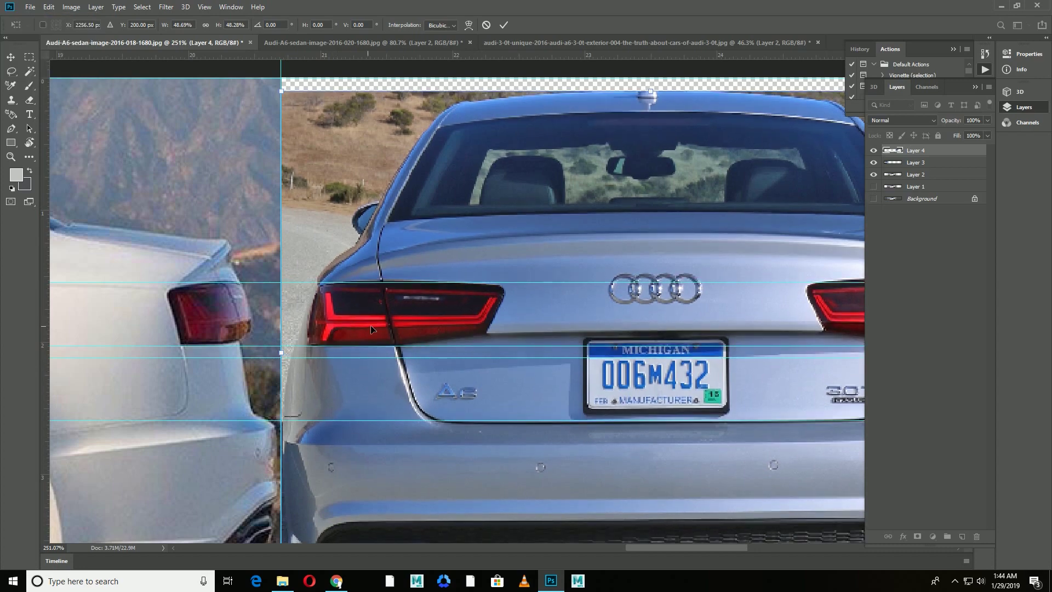
scroll(456, 319, down, 2)
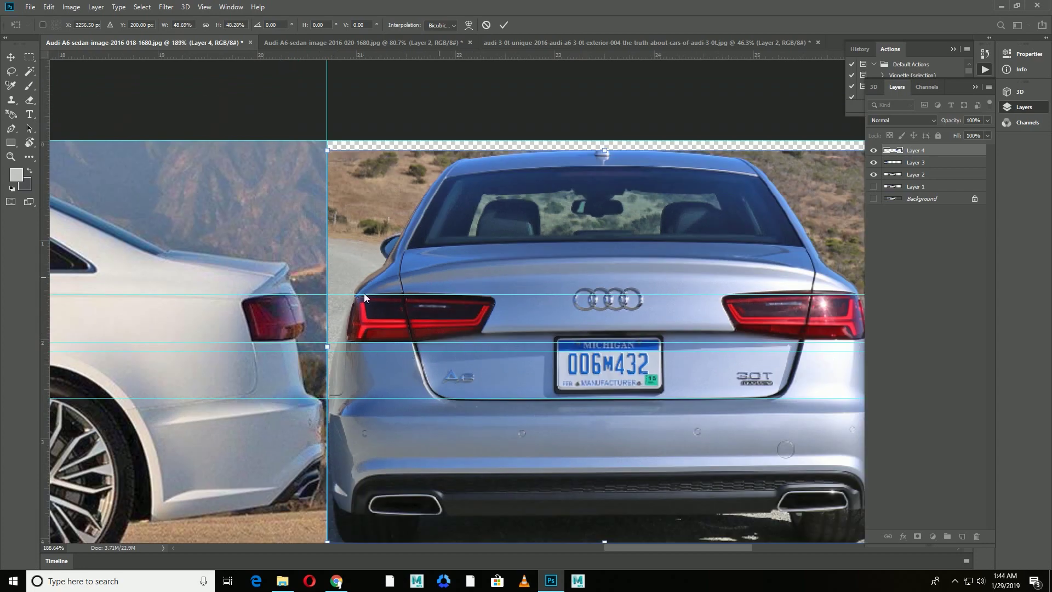
scroll(412, 335, down, 2)
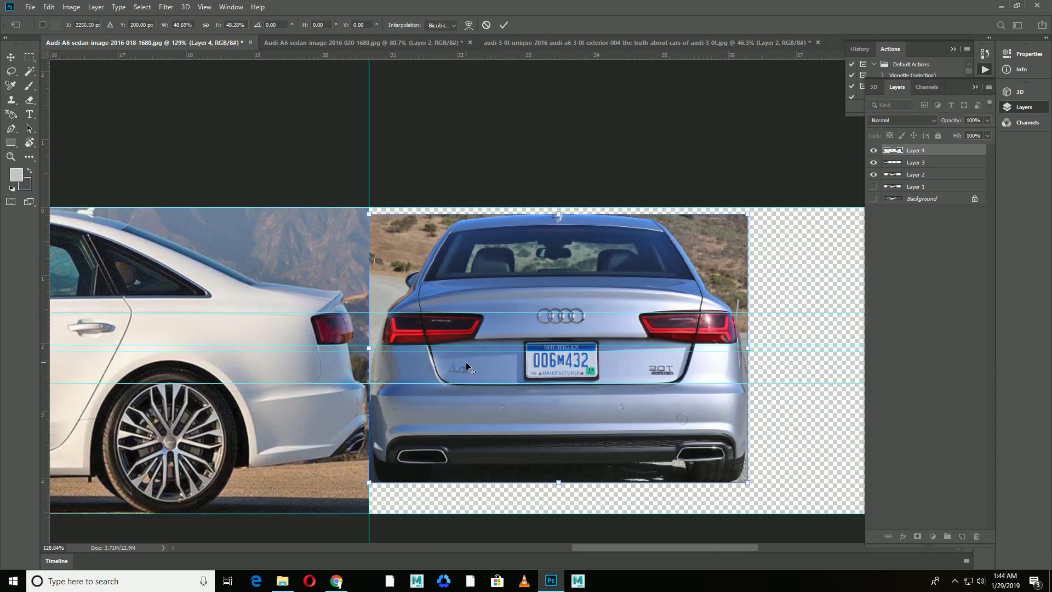
scroll(412, 335, down, 2)
drag(571, 547, 384, 548)
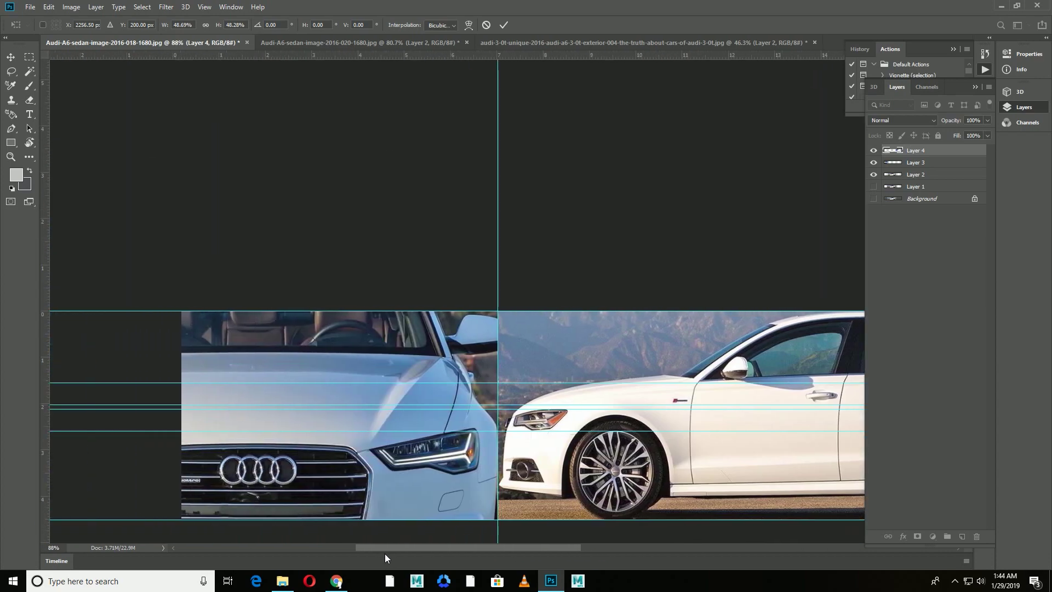
key(Return)
Free-transform the front-view layer with rulers hidden, scaling it to about half size
click(921, 174)
scroll(99, 351, down, 3)
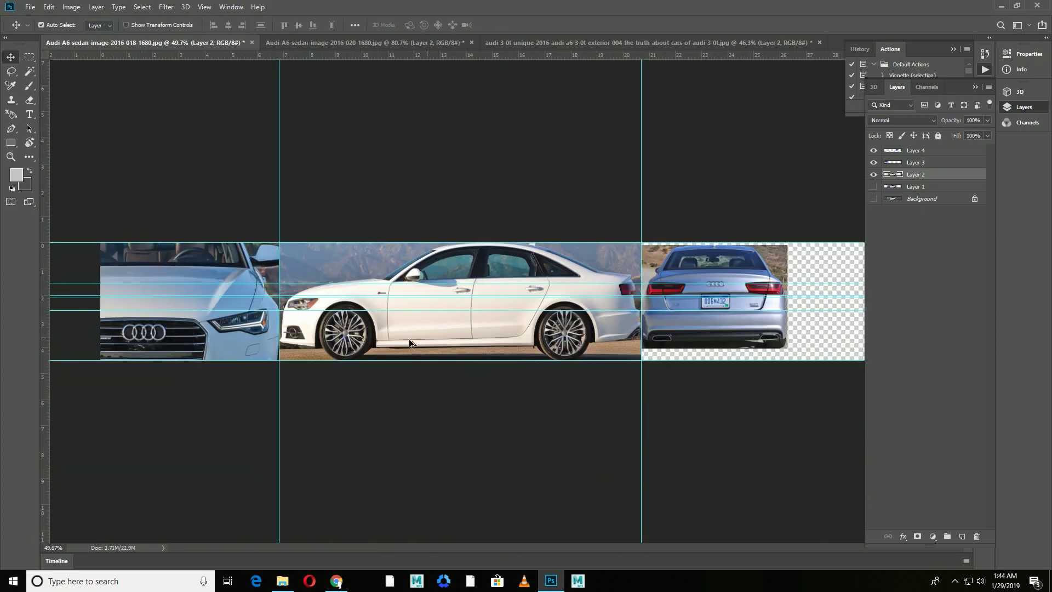
click(174, 345)
key(ctrl+t)
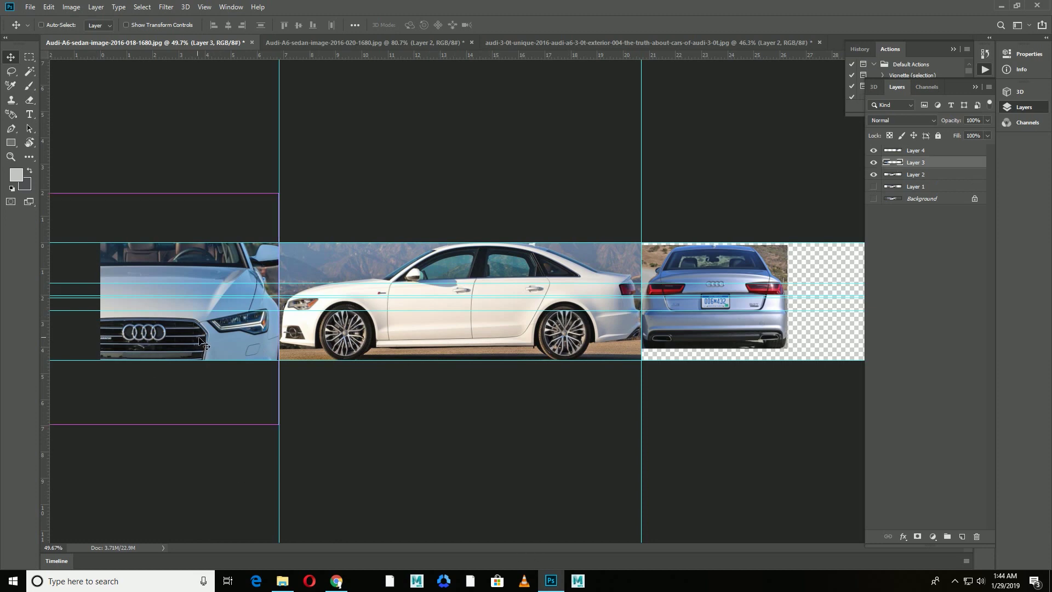
key(ctrl+r)
scroll(198, 376, down, 2)
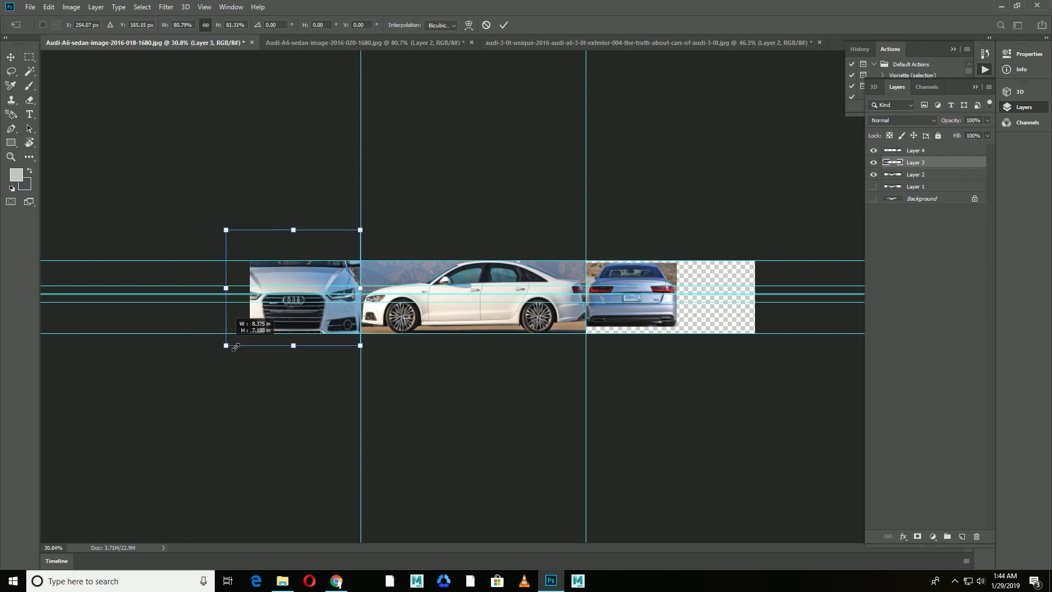
drag(197, 375, 279, 343)
key(ctrl+z)
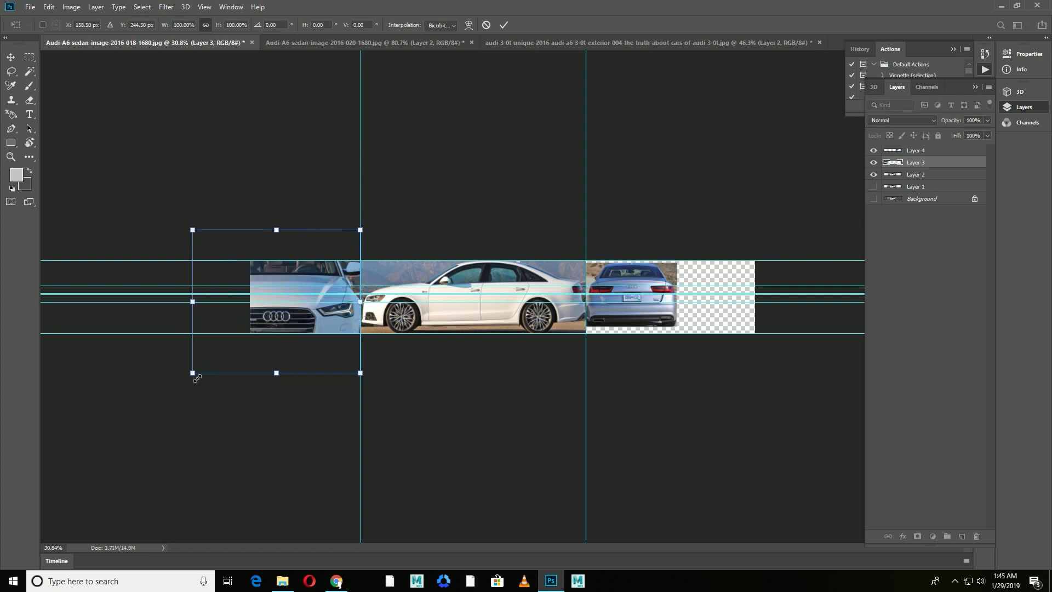
drag(196, 378, 272, 301)
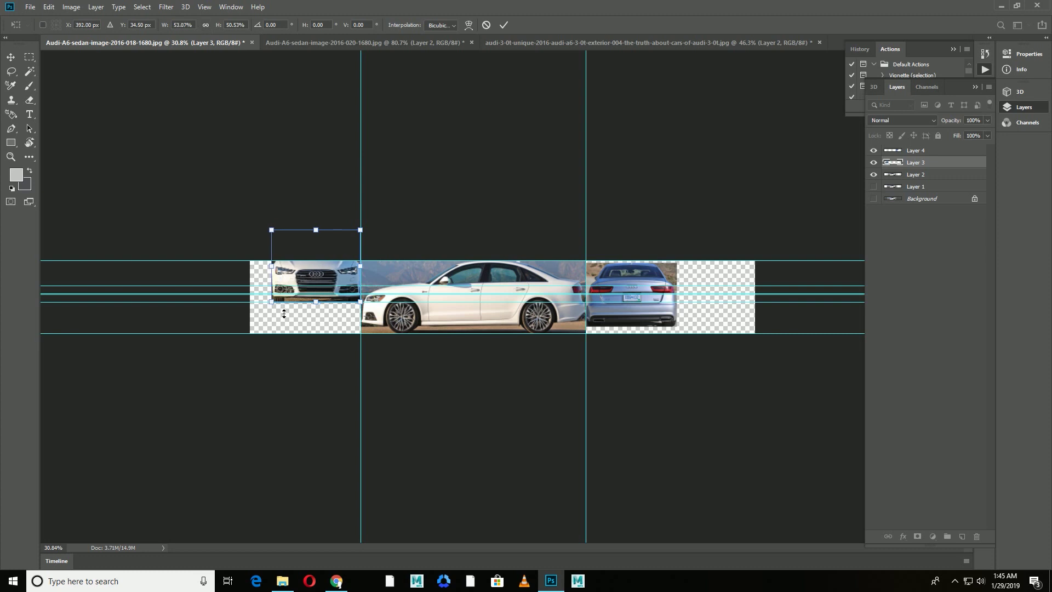
key(ctrl+z)
mouse_move(365, 378)
mouse_down()
mouse_move(287, 303)
mouse_move(348, 310)
mouse_up()
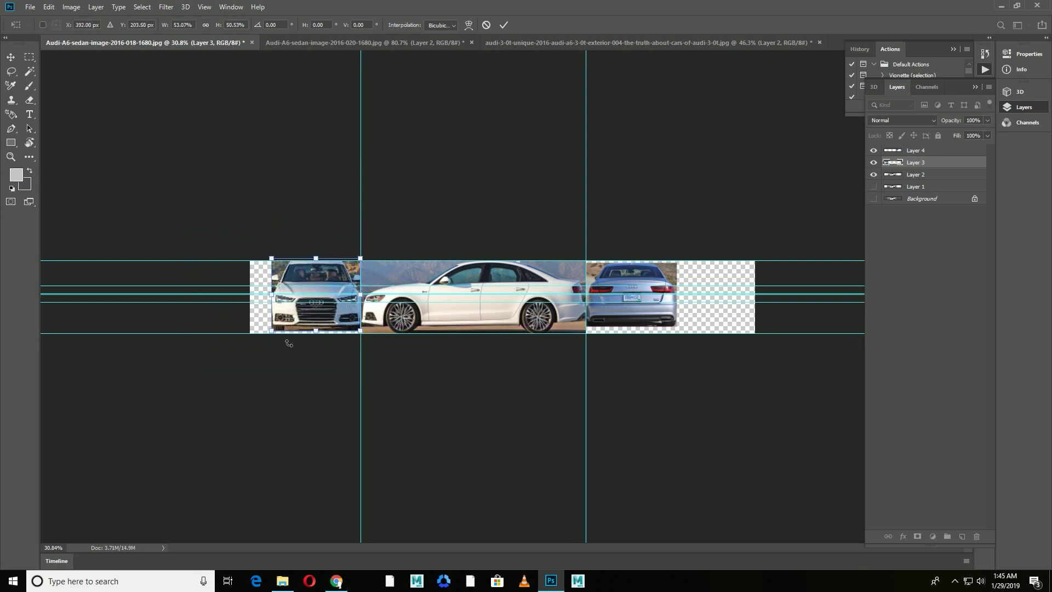
Fine-tune the front view to about 49% width at the strip's bottom and apply
scroll(455, 329, up, 5)
drag(481, 547, 411, 544)
scroll(369, 386, up, 2)
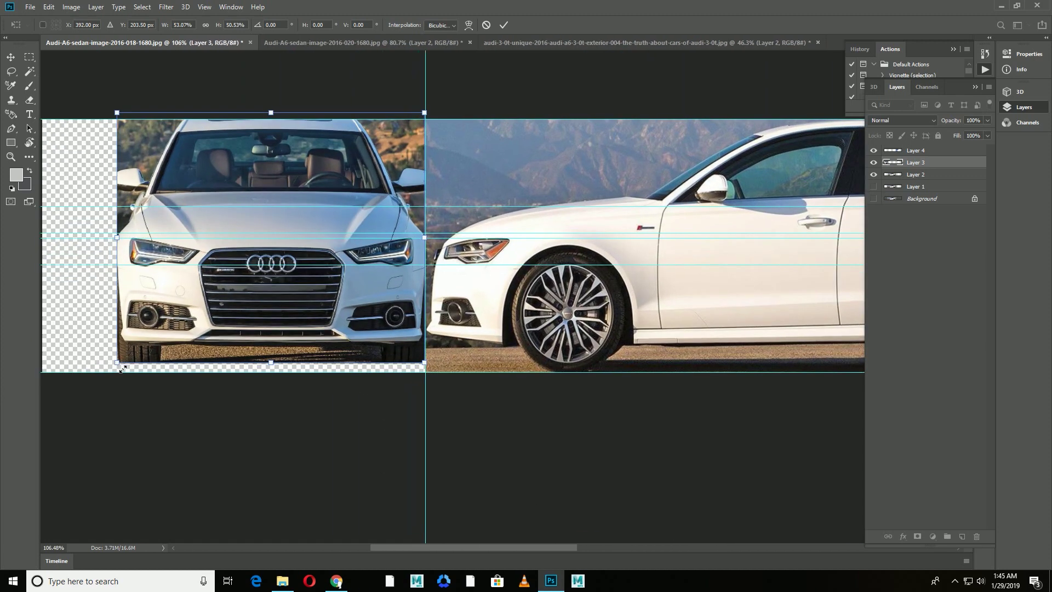
drag(122, 369, 113, 373)
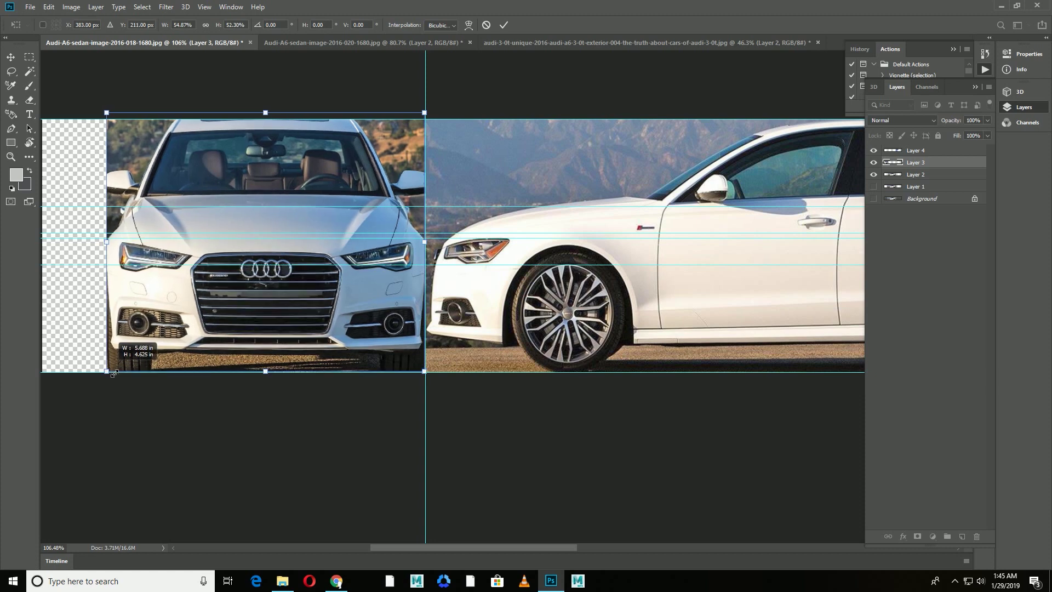
drag(280, 369, 280, 362)
mouse_move(107, 364)
mouse_down()
mouse_move(141, 336)
mouse_move(134, 341)
mouse_move(173, 364)
mouse_up()
scroll(105, 418, up, 3)
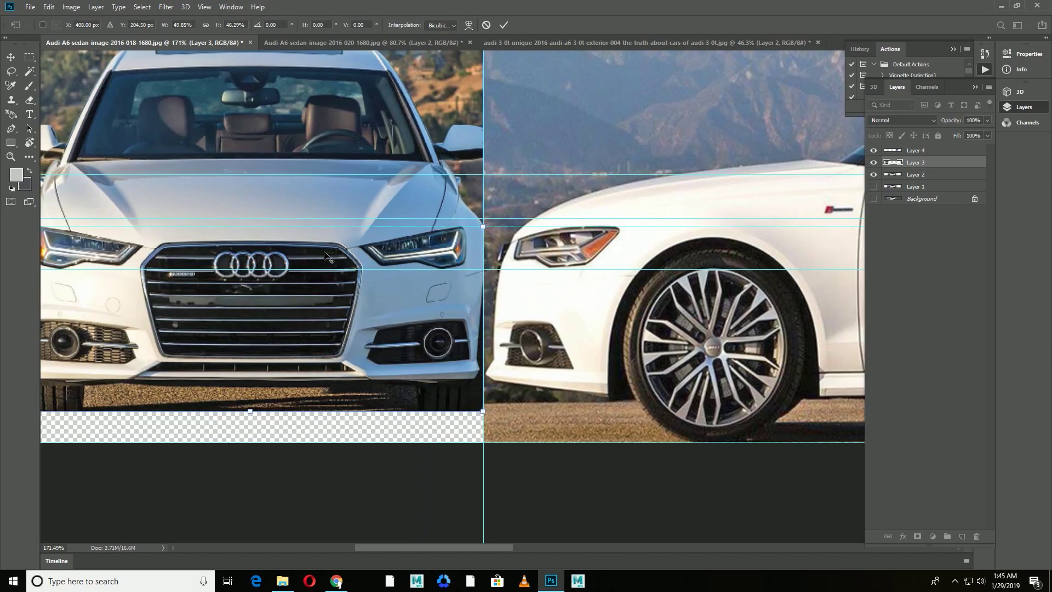
scroll(105, 418, down, 2)
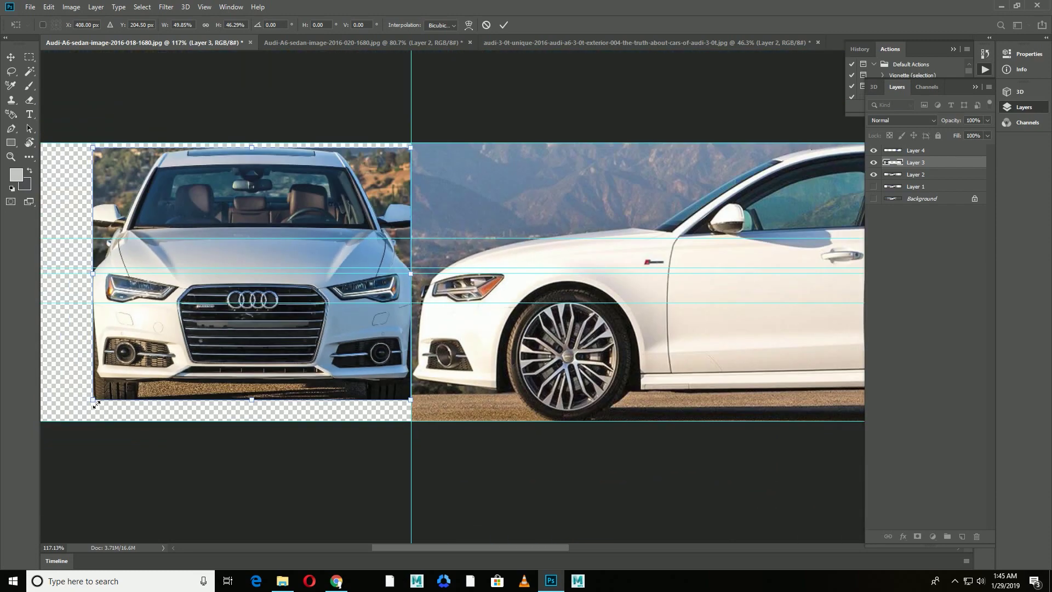
scroll(409, 276, up, 5)
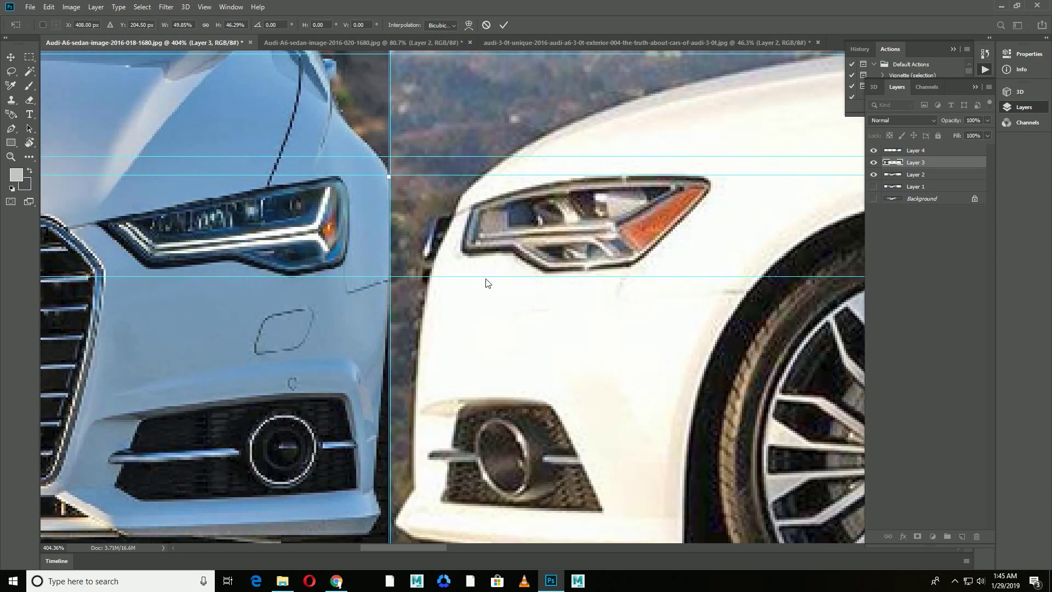
key(Return)
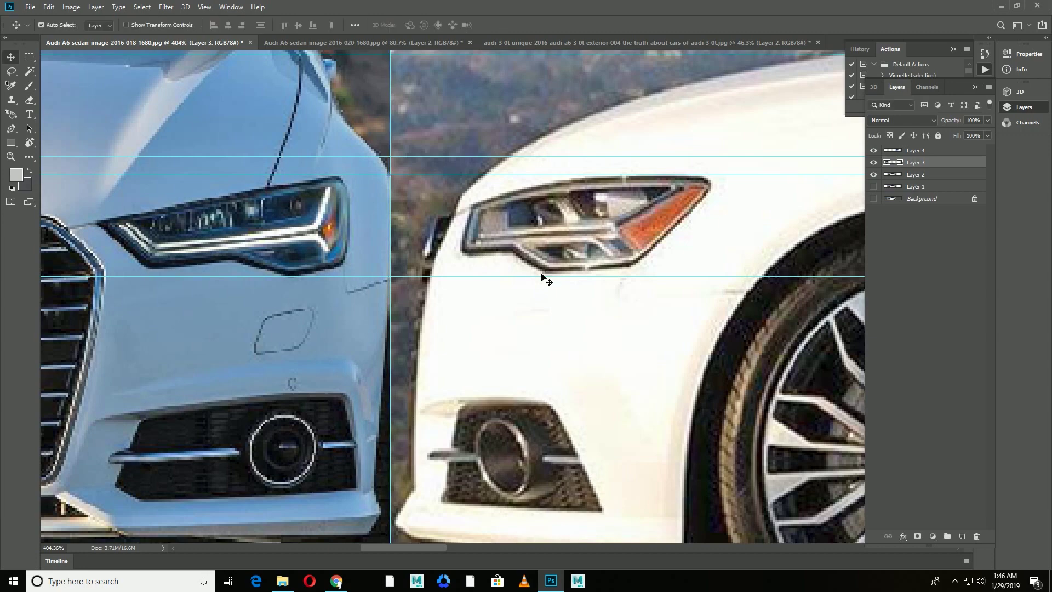
Raise a guide slightly, then rescale the front view to sit flush against the side view
drag(546, 276, 546, 274)
scroll(364, 318, down, 5)
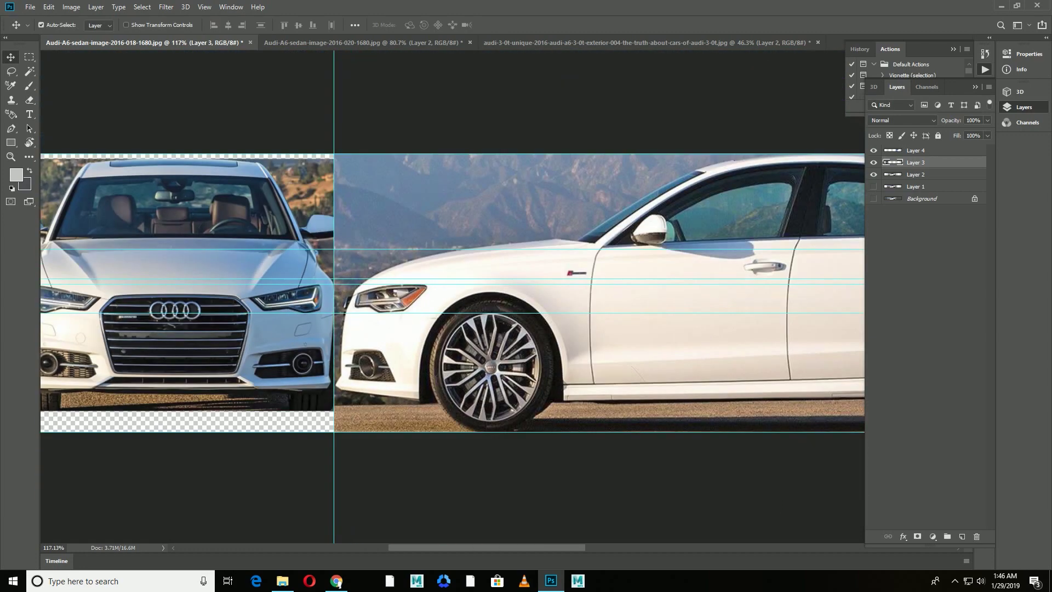
drag(431, 547, 400, 547)
key(ctrl+t)
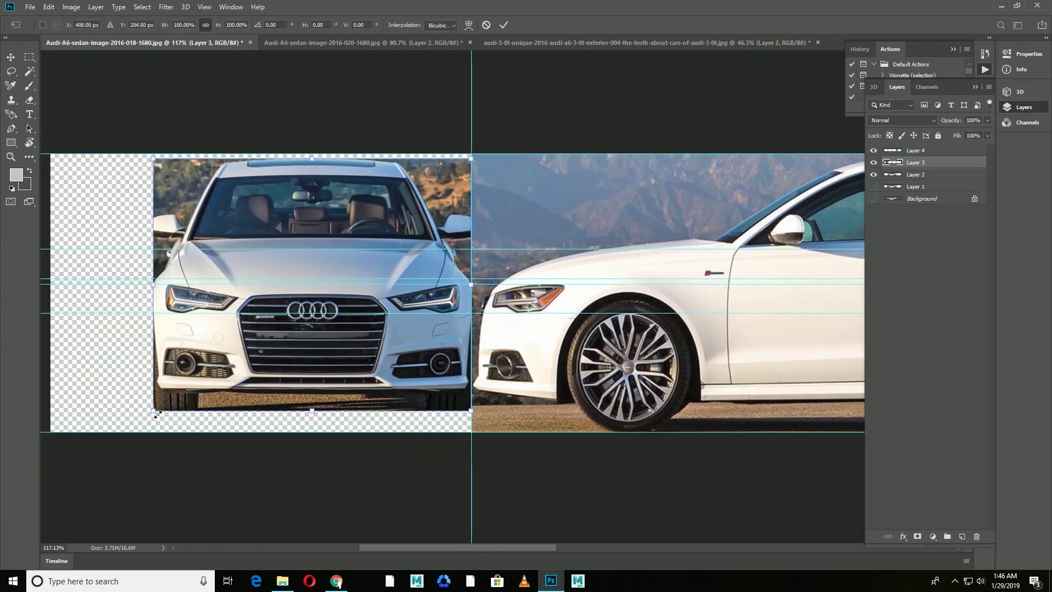
drag(157, 414, 162, 406)
drag(438, 380, 451, 374)
scroll(470, 296, up, 5)
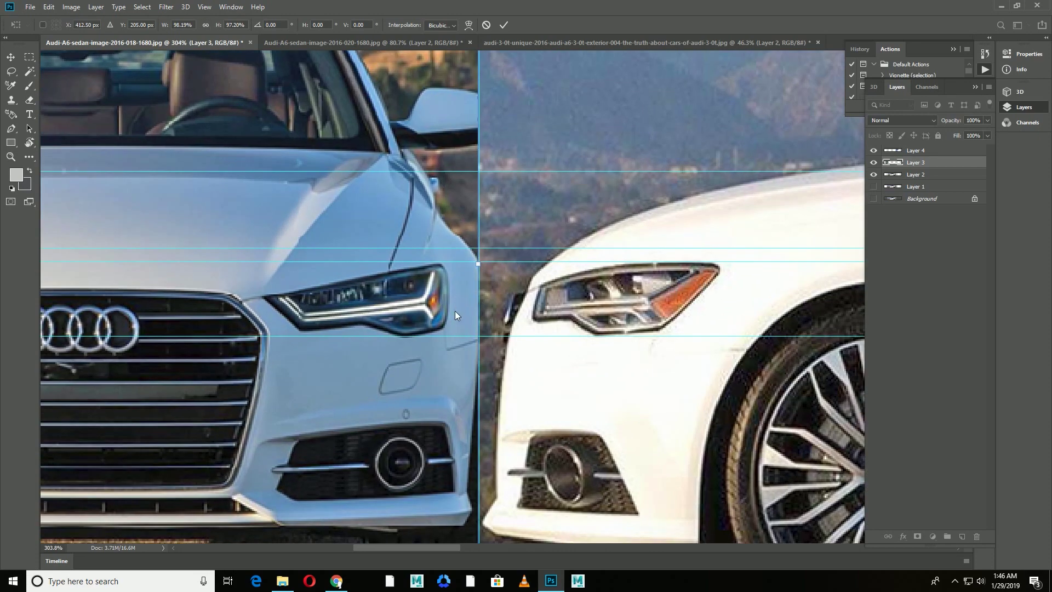
scroll(453, 304, down, 7)
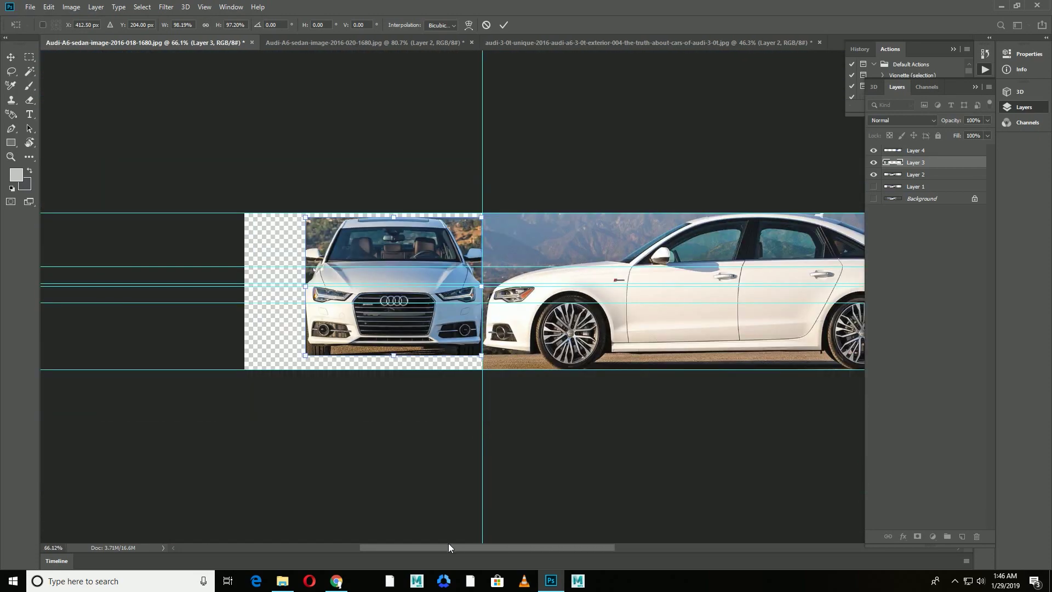
drag(448, 547, 551, 531)
scroll(500, 502, down, 3)
Try duplicating and merging the three car layers, then undo it
click(915, 154)
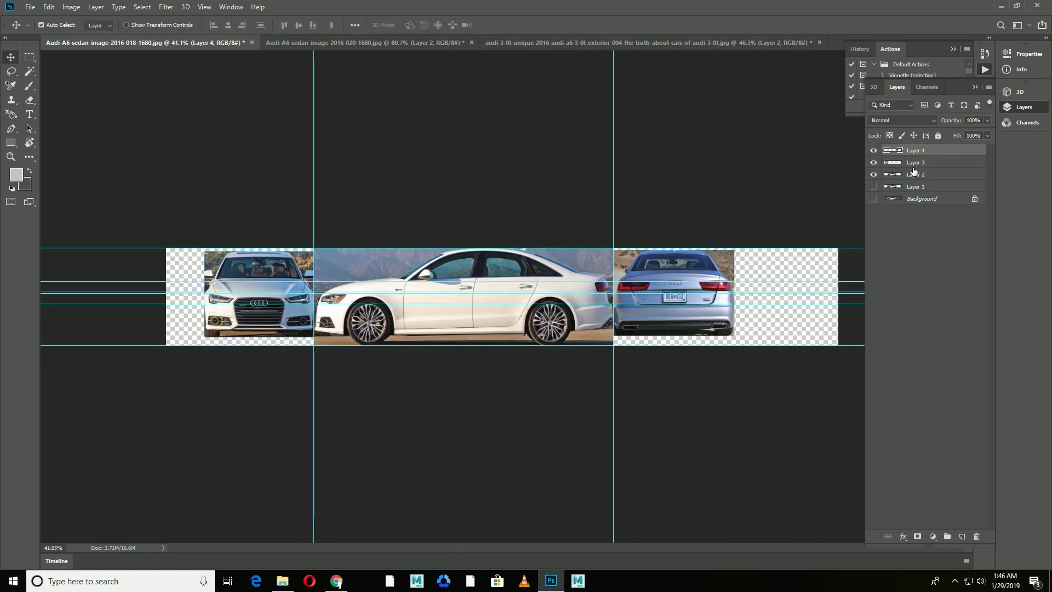
shift+click(915, 173)
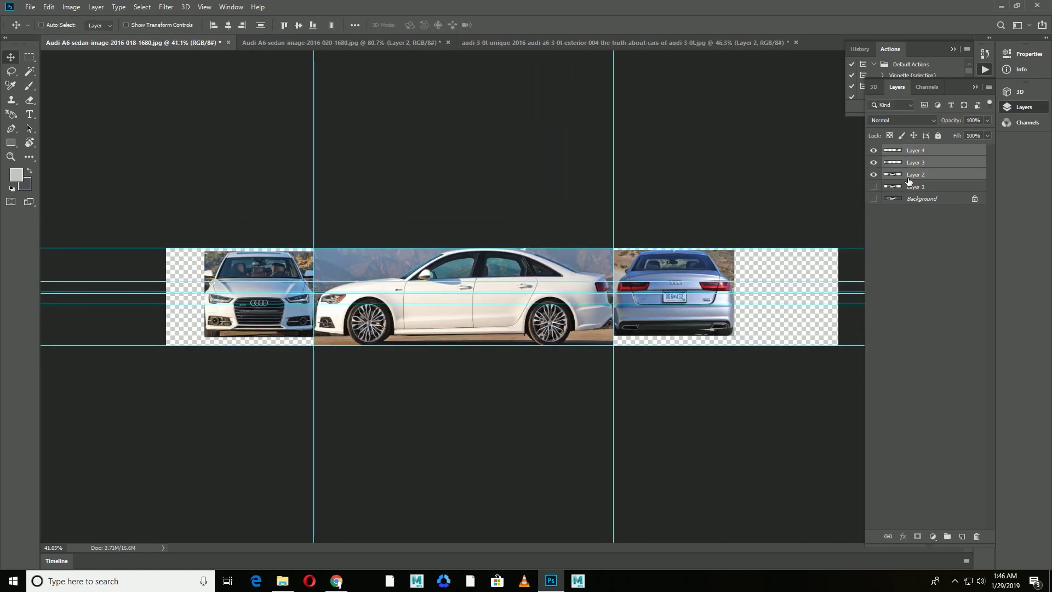
key(ctrl+j)
key(ctrl+e)
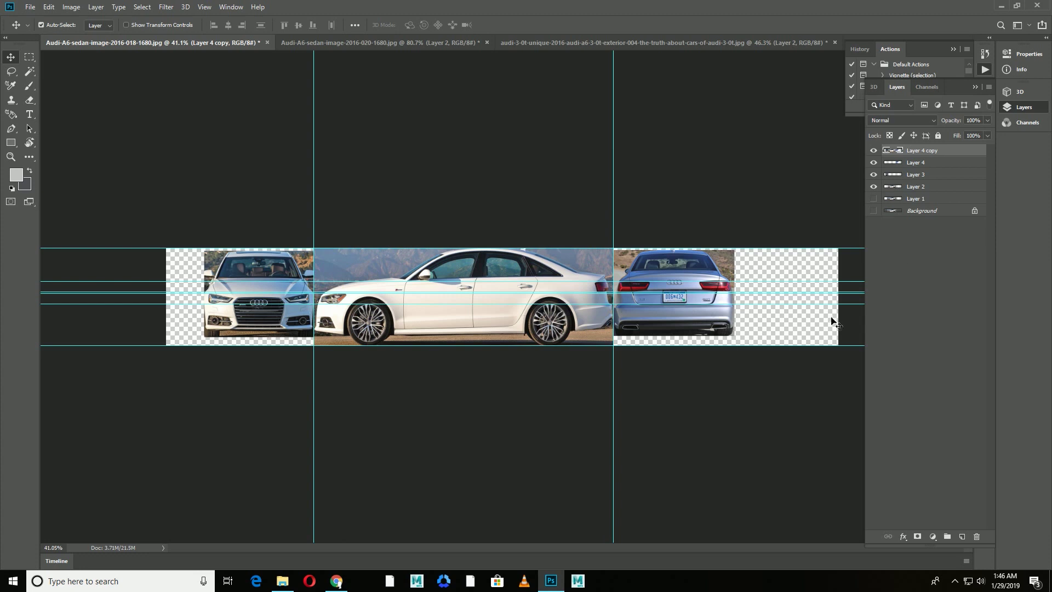
right_click(915, 162)
key(Escape)
key(m)
key(ctrl+r)
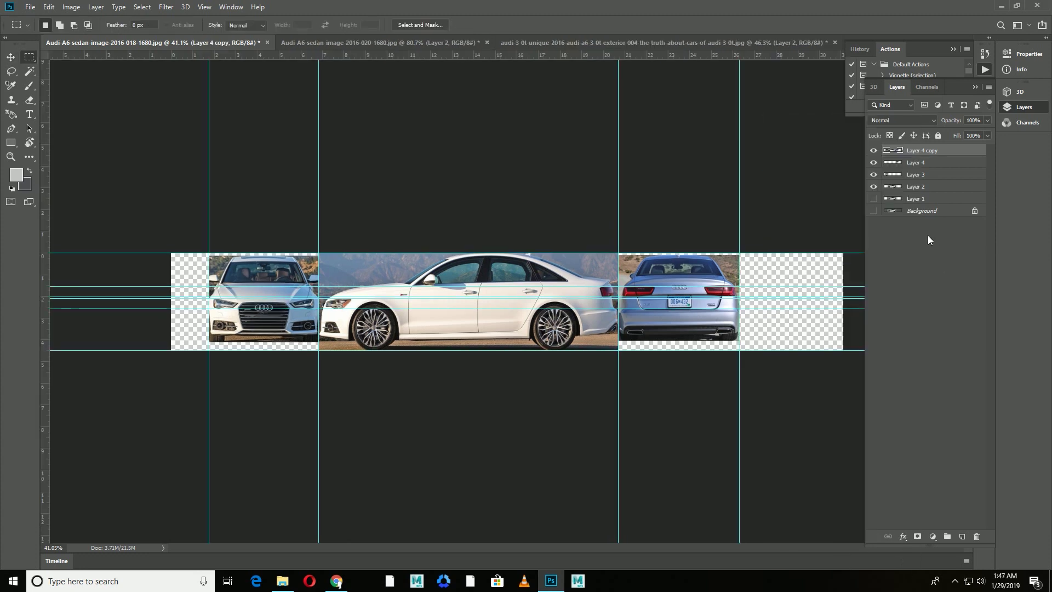
key(ctrl+alt+z)
key(ctrl+alt+z)
key(ctrl+alt+z)
key(ctrl+alt+z)
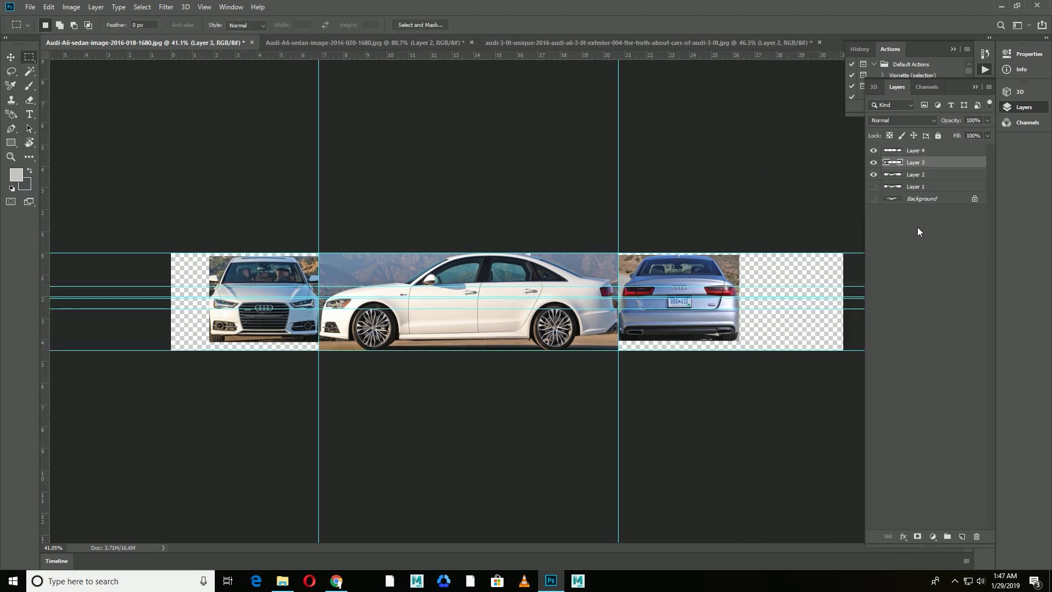
Add a new layer beneath the car images, undoing a trial grey fill
click(962, 537)
drag(923, 175, 920, 192)
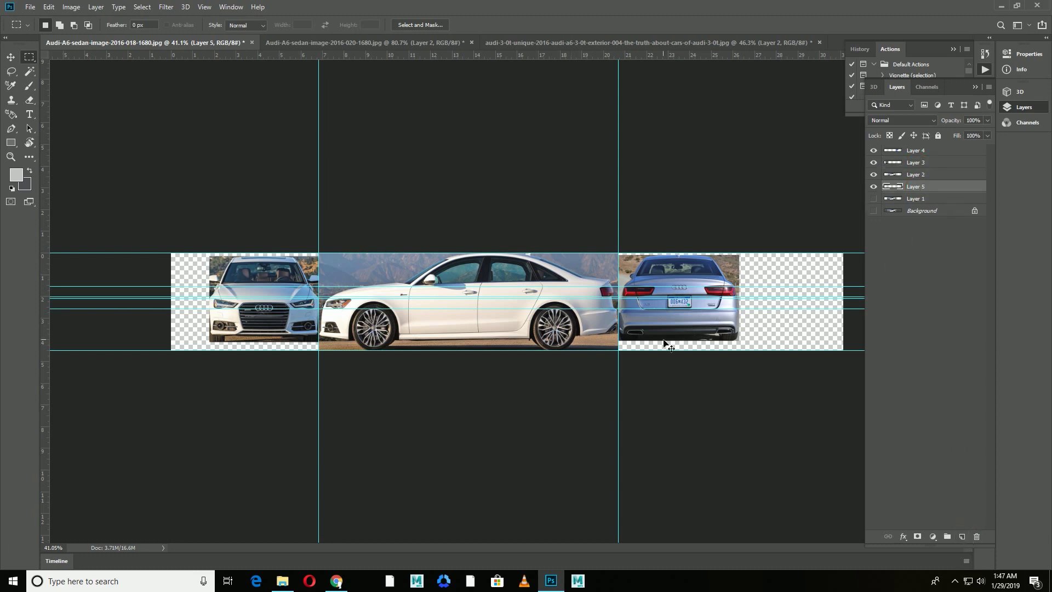
key(alt+BackSpace)
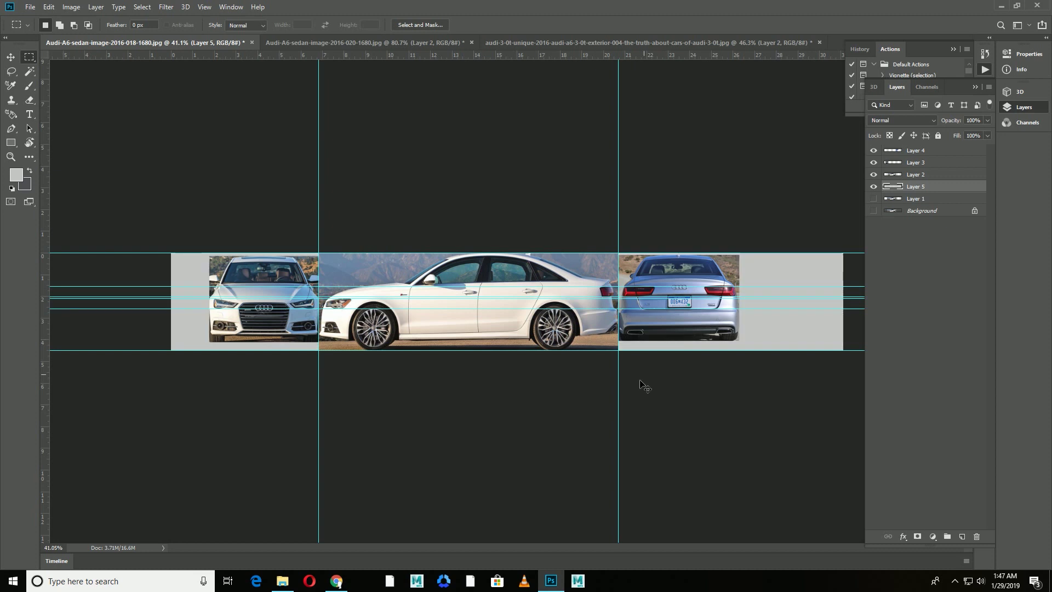
key(ctrl+z)
Fill Layer 5 with black and merge it with the three car layers
click(16, 174)
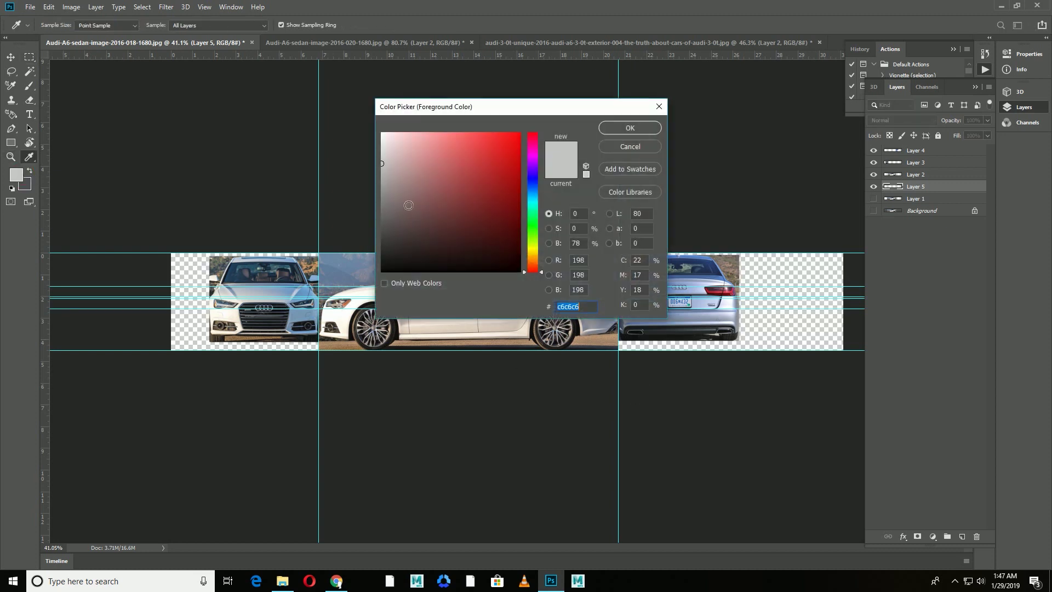
click(494, 240)
click(637, 130)
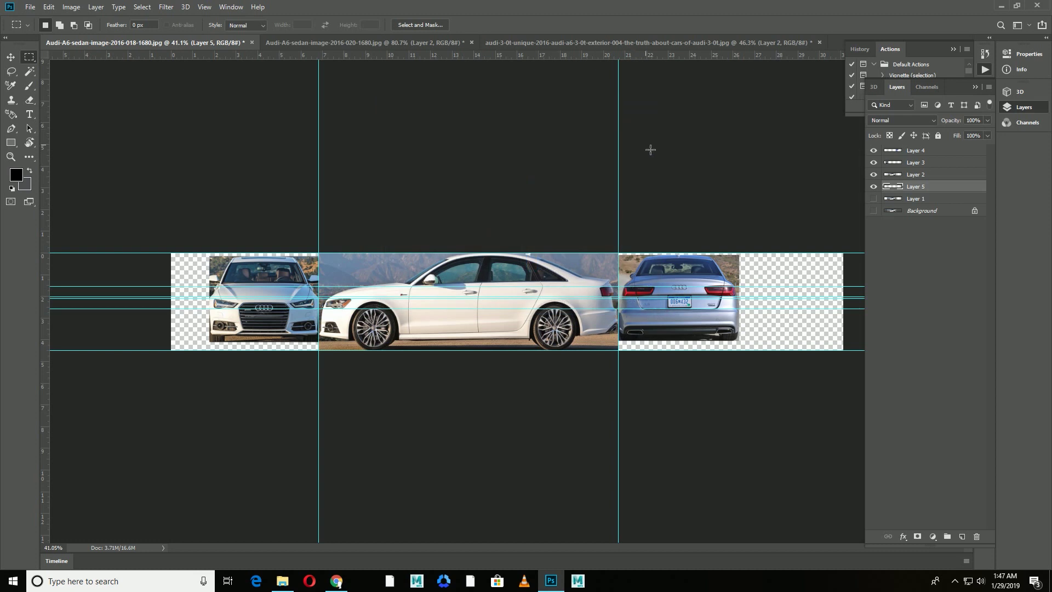
key(alt+BackSpace)
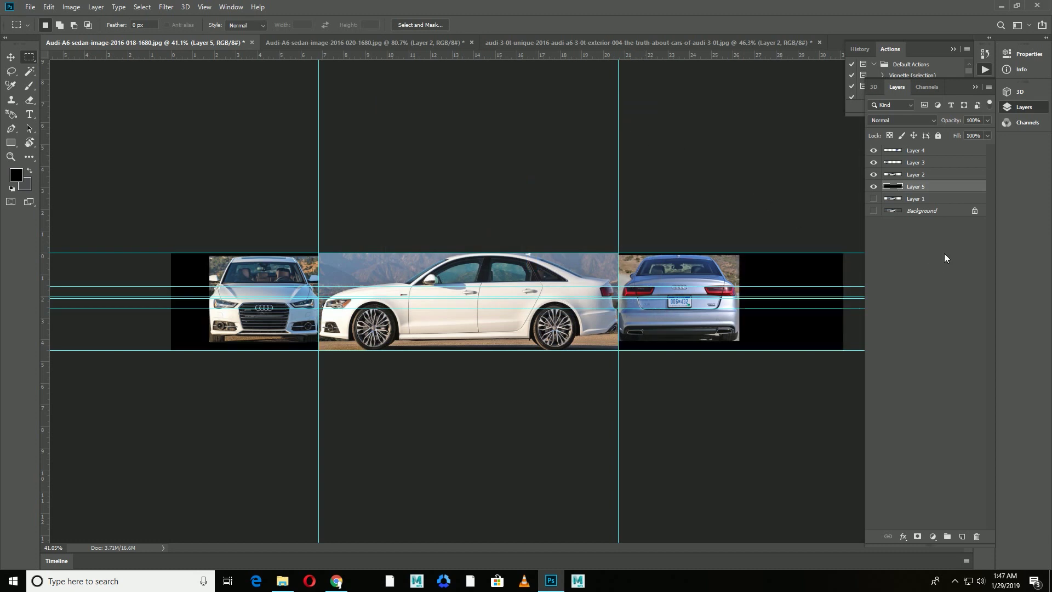
shift+click(938, 152)
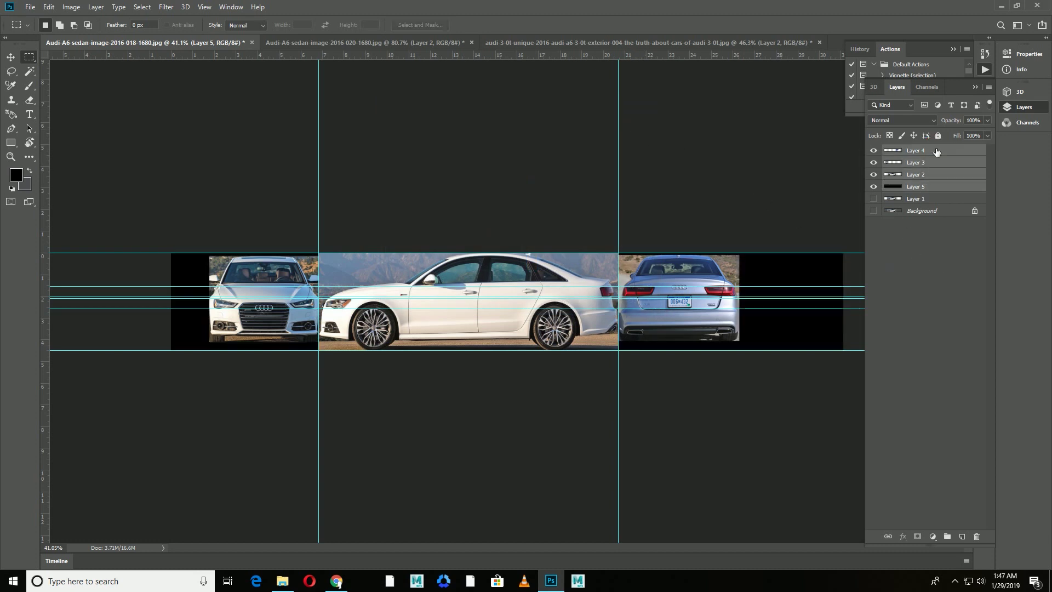
key(ctrl+e)
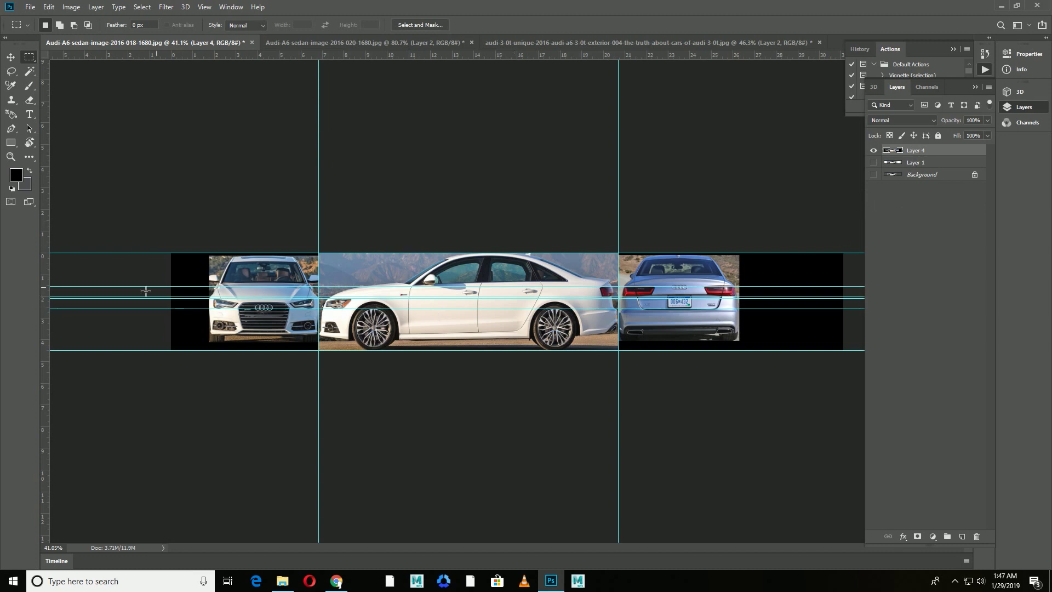
Place a vertical guide at the front car's outer left edge and align it precisely
mouse_move(46, 360)
mouse_down()
mouse_move(207, 361)
mouse_move(212, 351)
mouse_up()
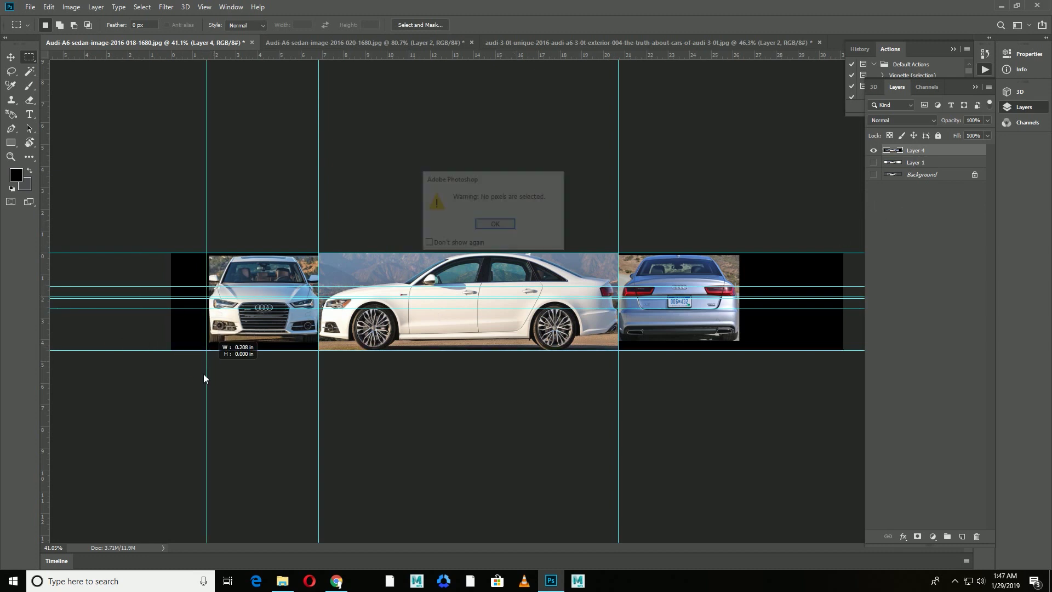
click(494, 225)
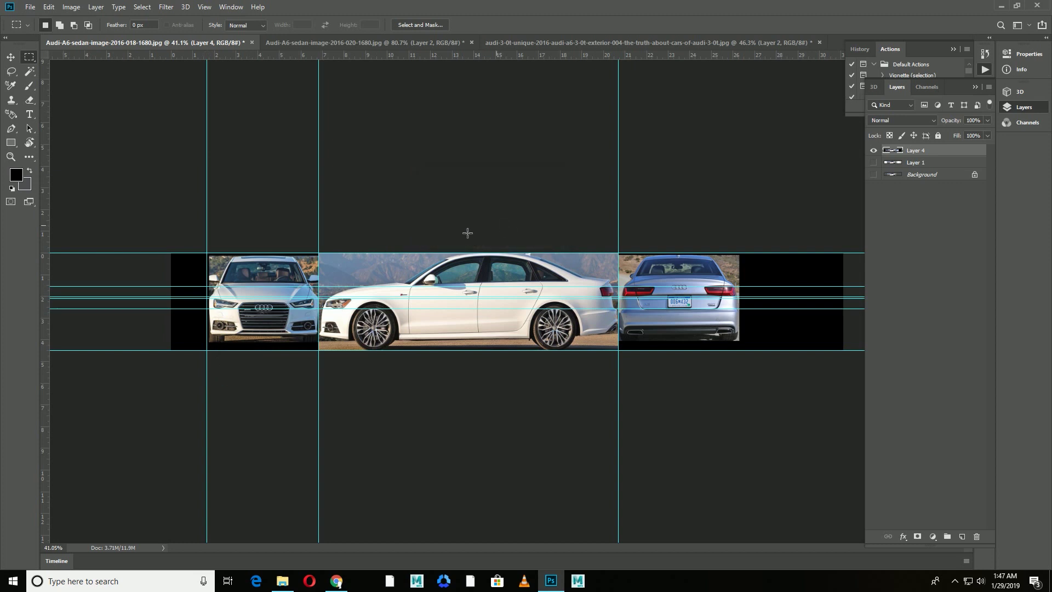
click(11, 57)
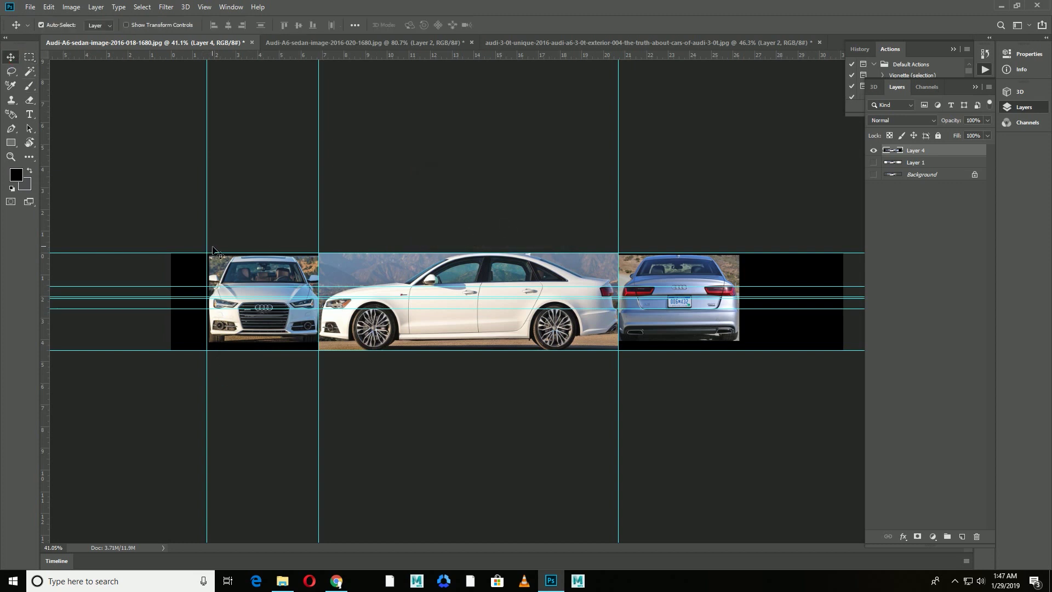
drag(213, 250, 212, 245)
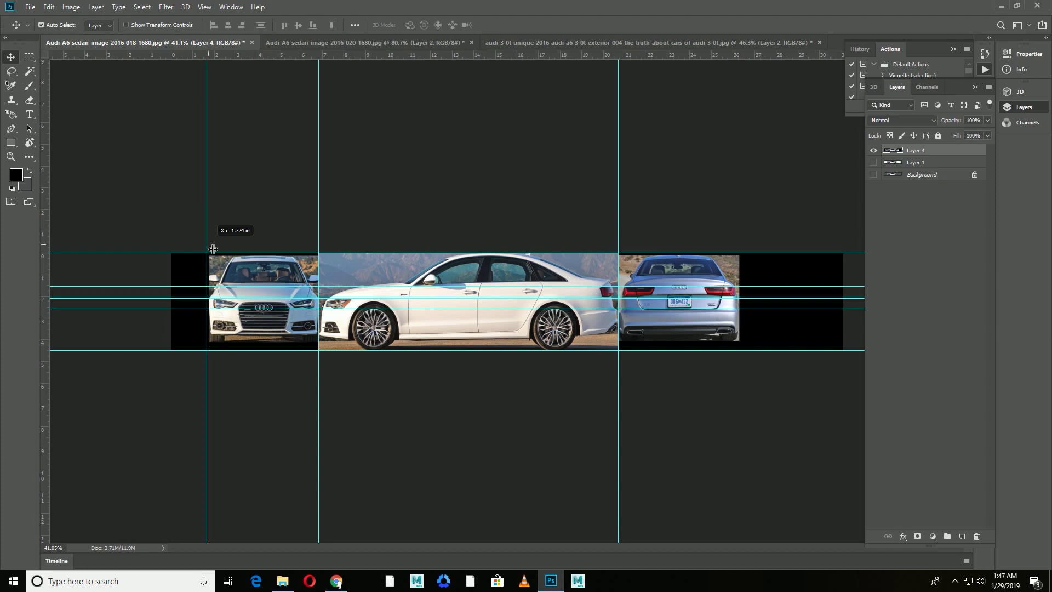
key(ctrl+plus)
scroll(191, 328, up, 2)
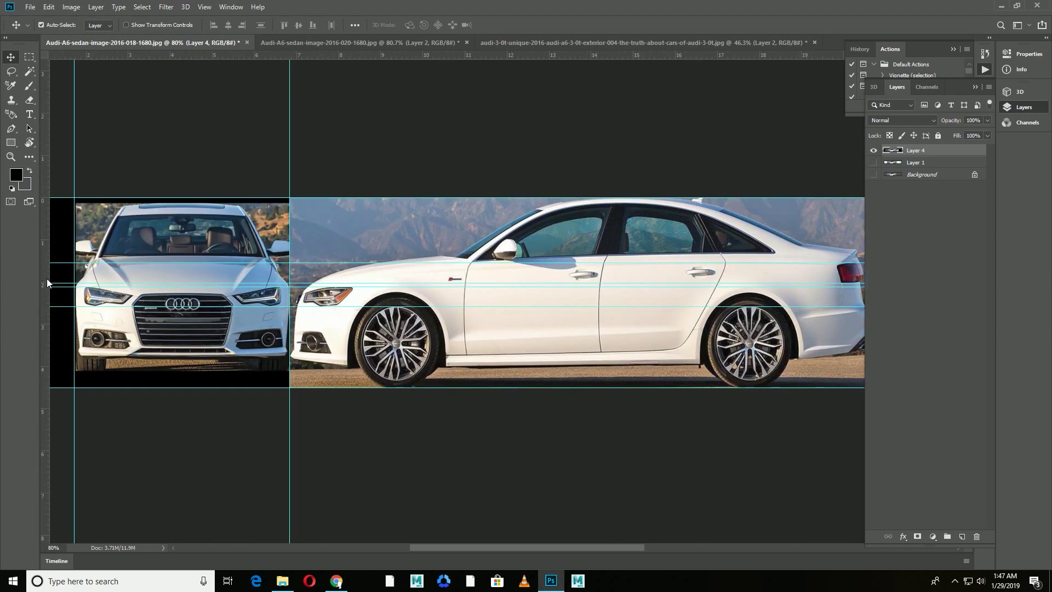
scroll(261, 316, down, 3)
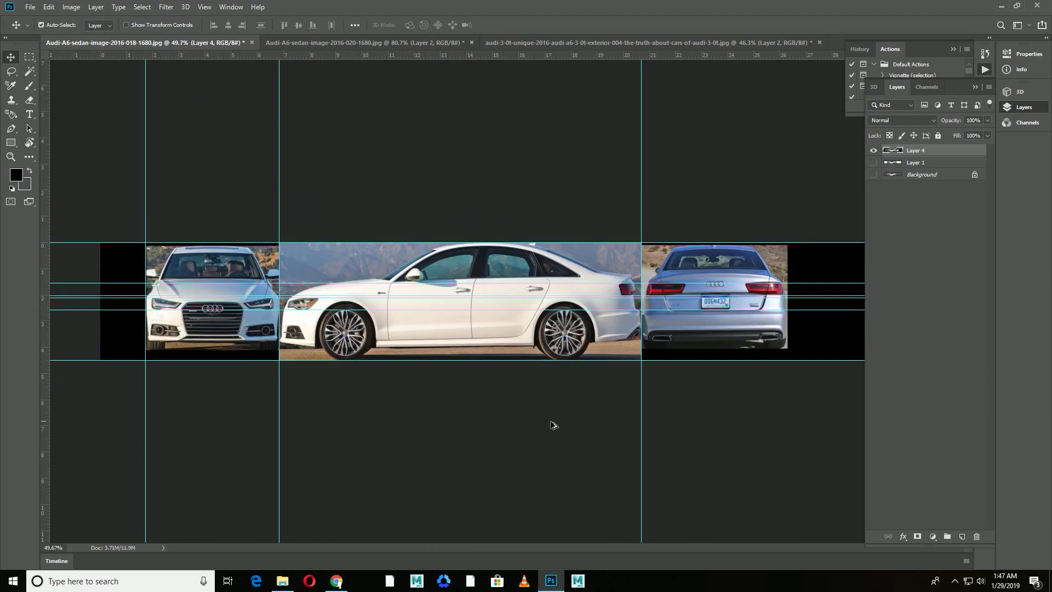
scroll(552, 425, down, 2)
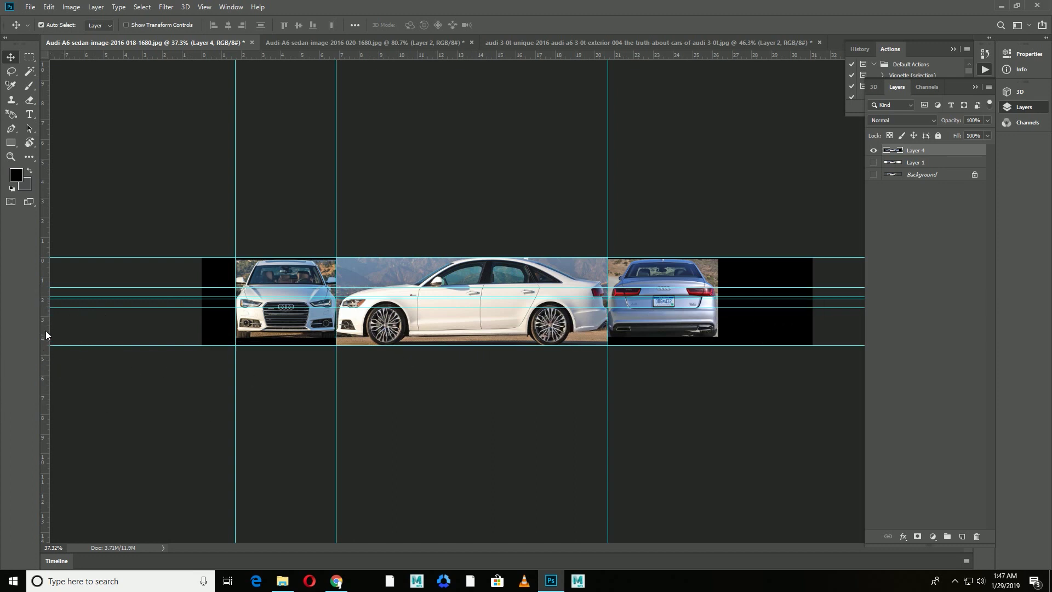
Add a vertical guide at the rear car's outer right edge
drag(47, 335, 724, 298)
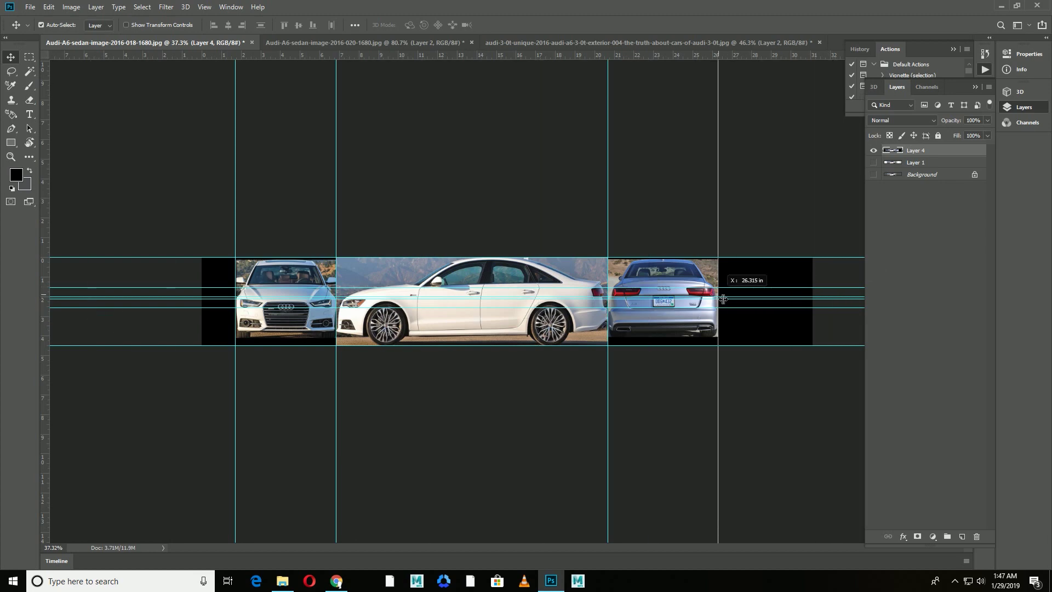
scroll(795, 274, up, 3)
scroll(822, 262, down, 2)
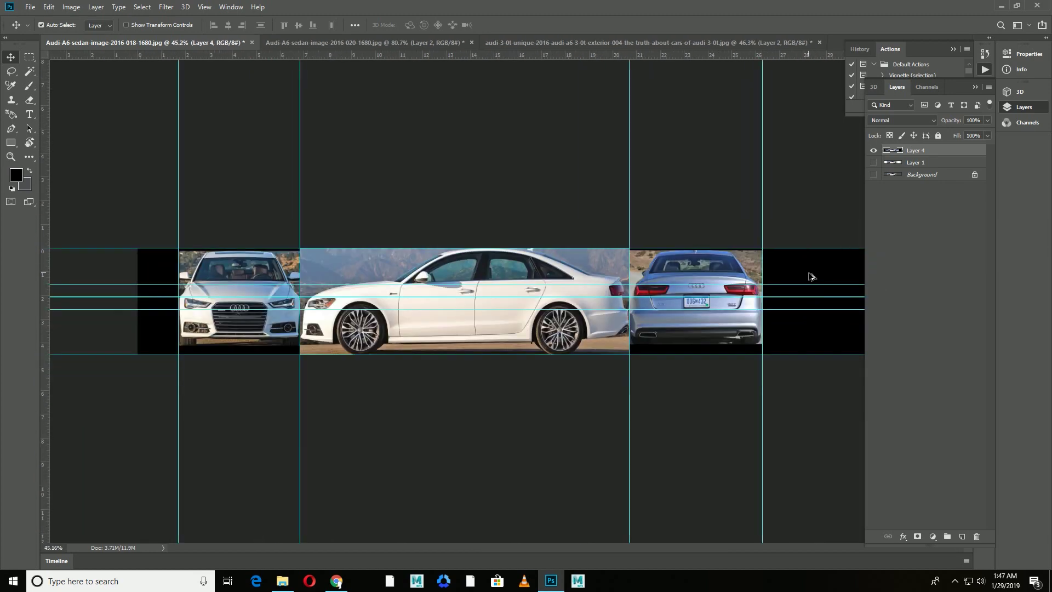
scroll(811, 276, down, 1)
click(29, 56)
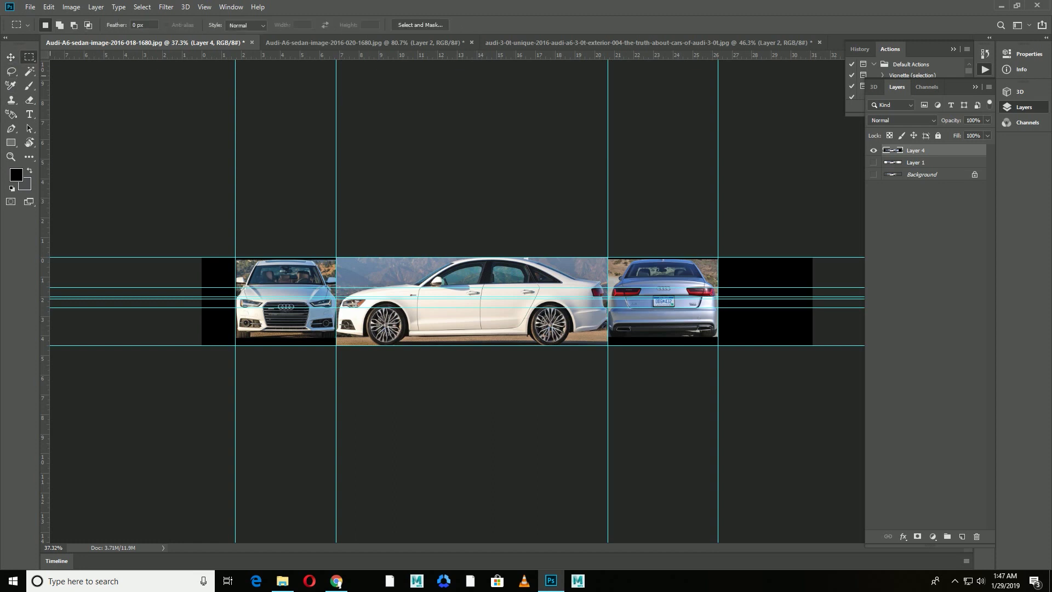
Copy the band of car images between the guides onto a new layer
drag(241, 262, 718, 388)
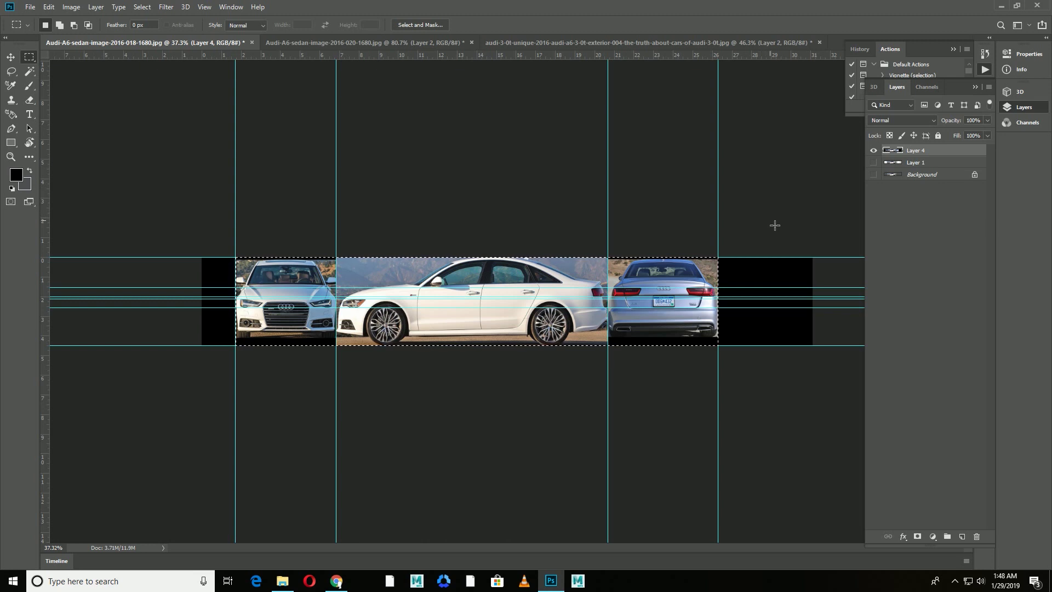
key(ctrl+j)
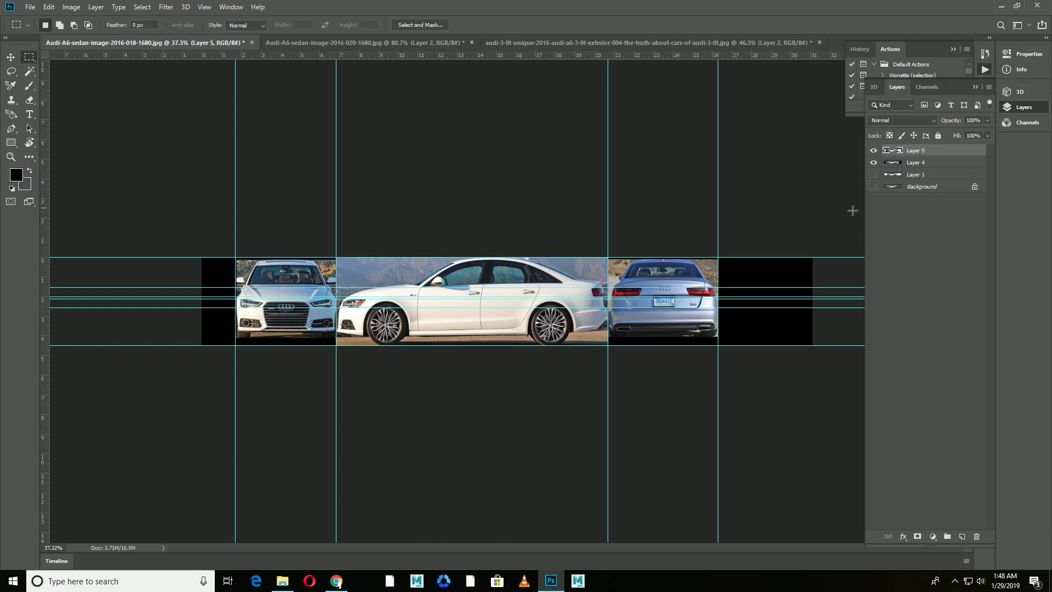
click(877, 163)
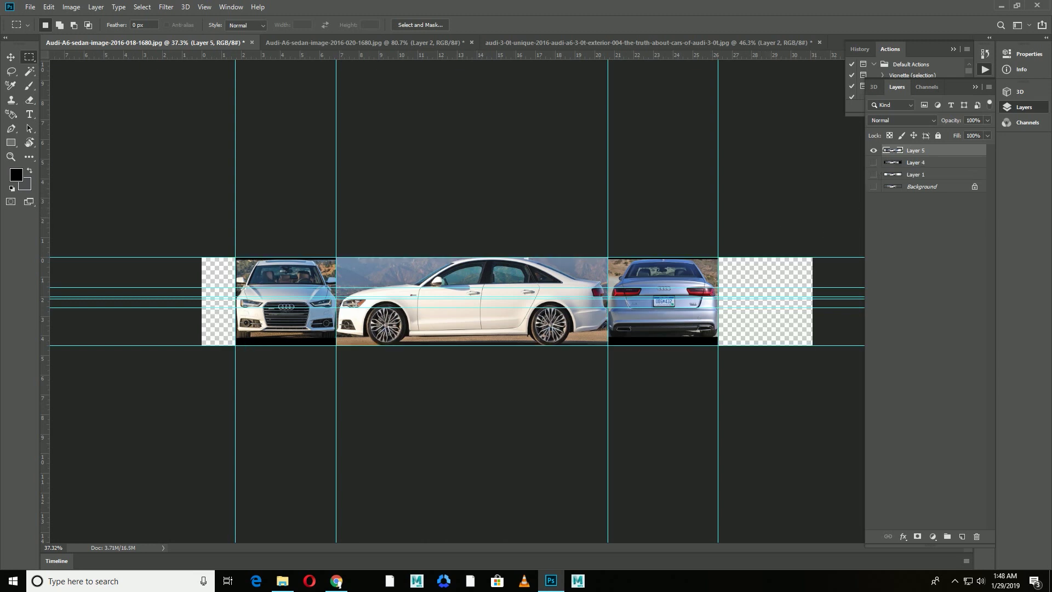
key(ctrl+z)
Crop the canvas so its left and right sides meet the outer guides
click(29, 156)
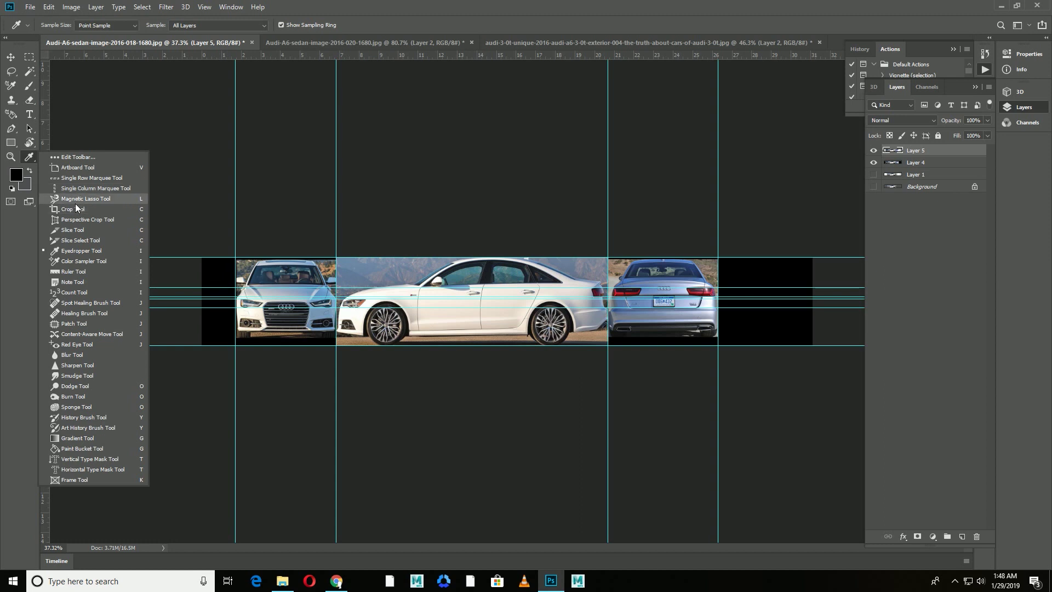
click(77, 209)
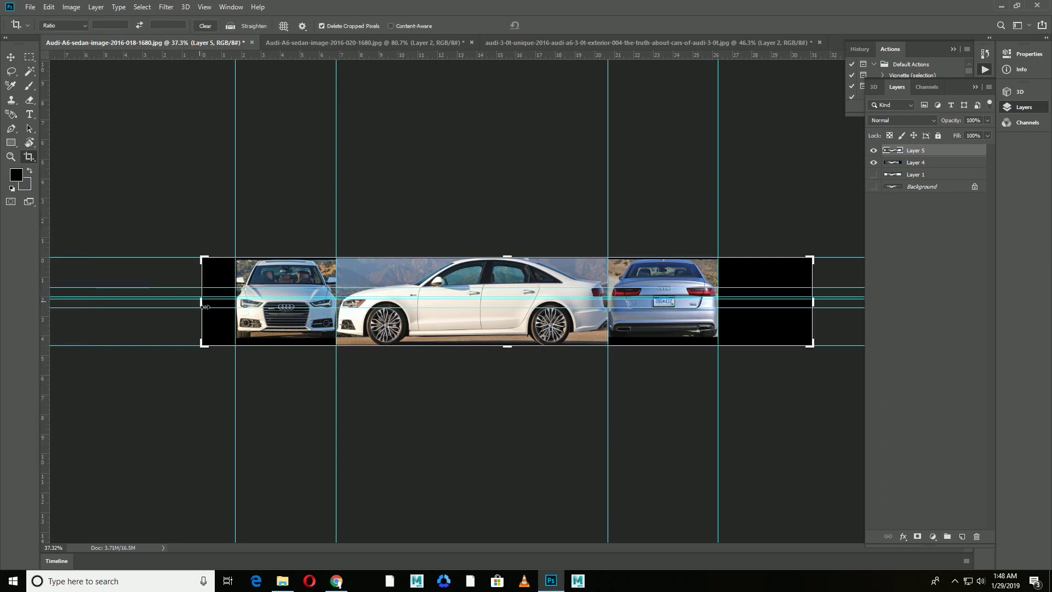
drag(204, 307, 240, 308)
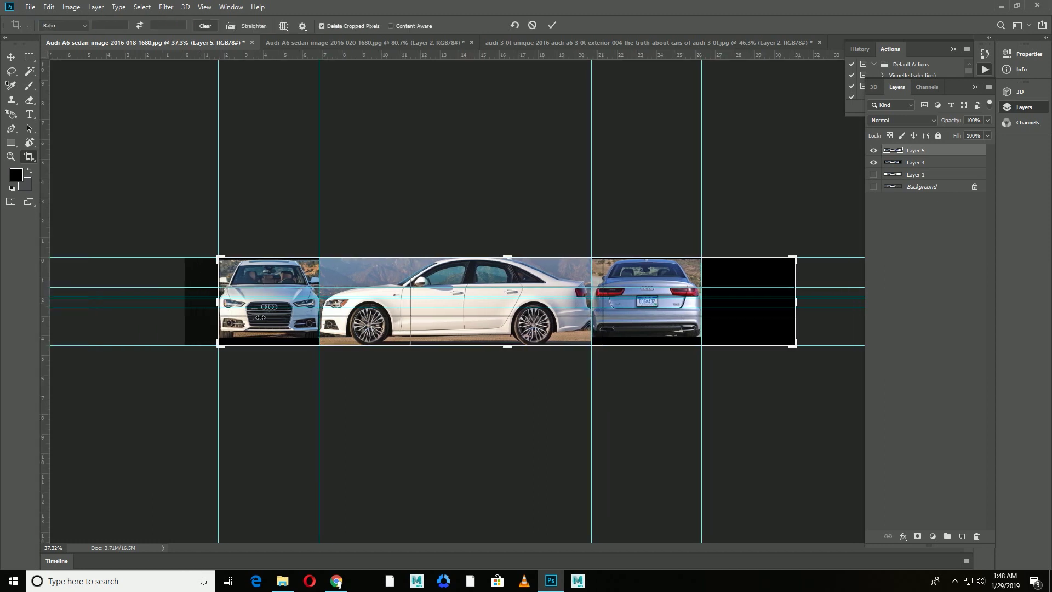
drag(796, 302, 750, 308)
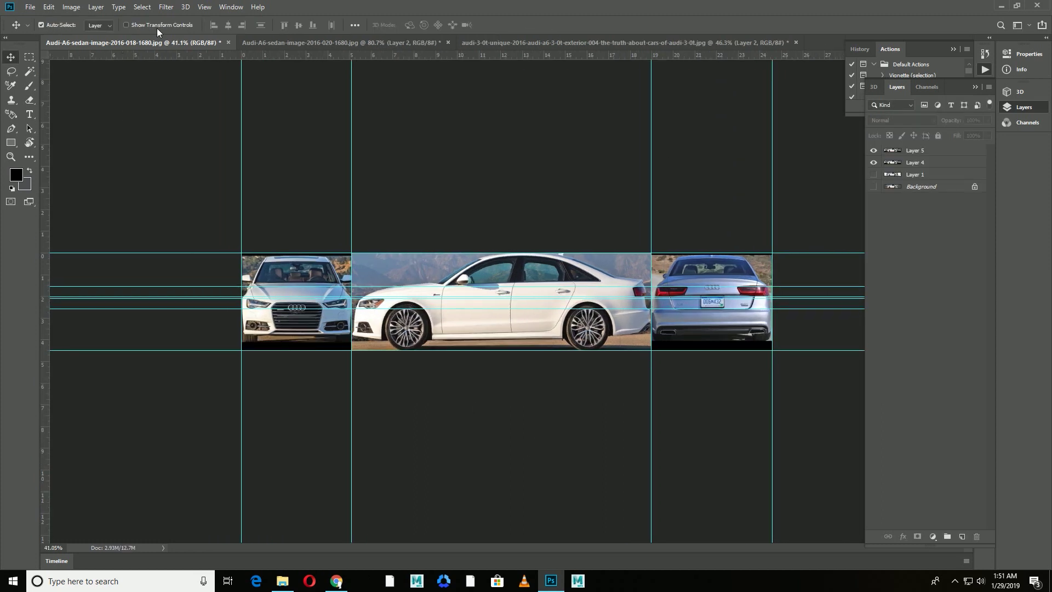
Turn off View > Extras to hide the guides, then zoom to inspect the three cars
click(166, 7)
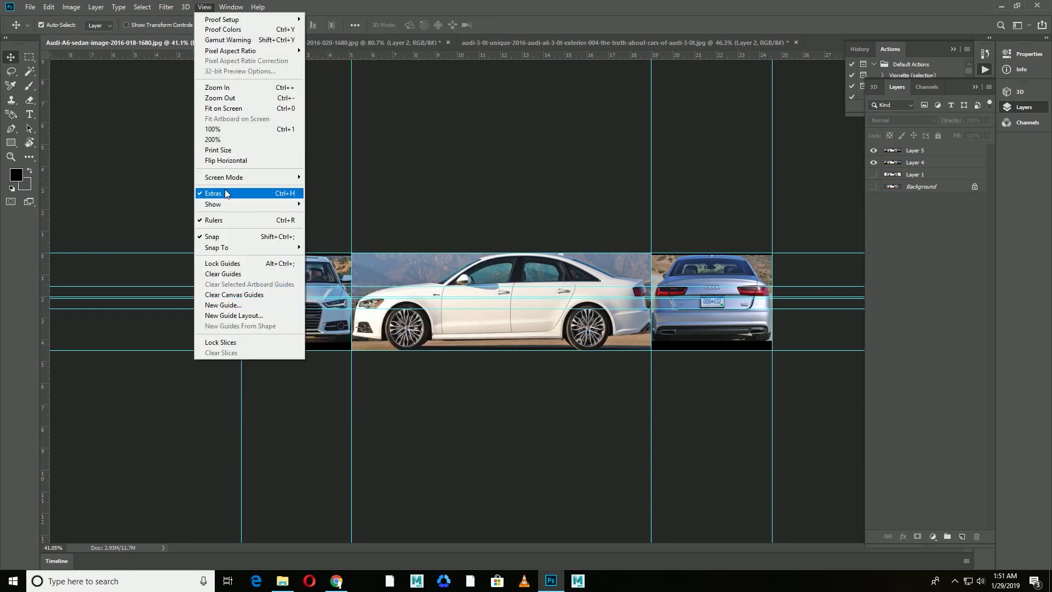
click(230, 193)
scroll(605, 349, up, 1)
scroll(621, 340, up, 1)
scroll(627, 341, up, 1)
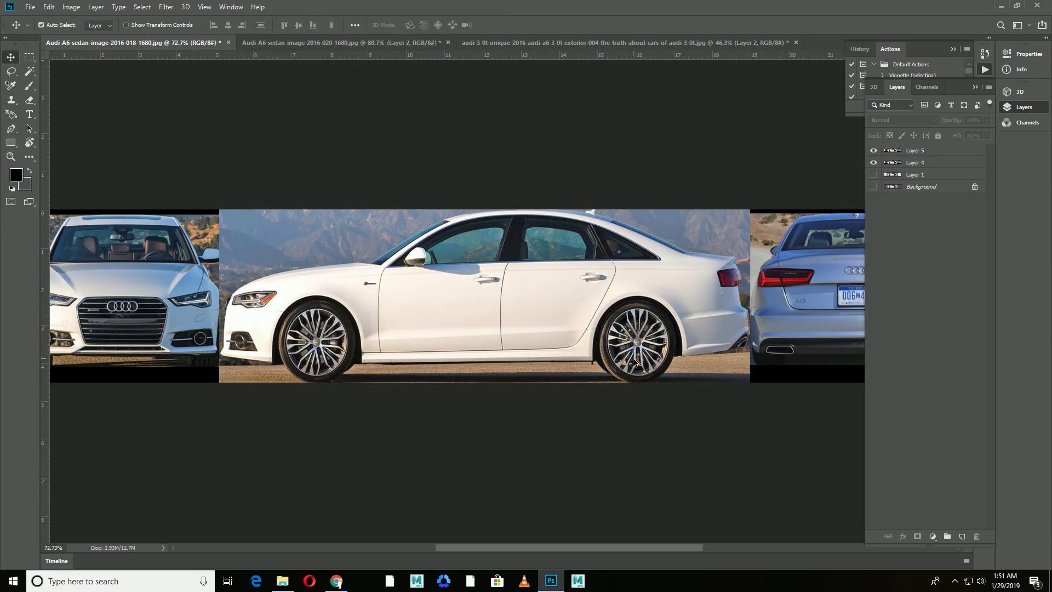
scroll(638, 364, up, 1)
scroll(638, 366, down, 2)
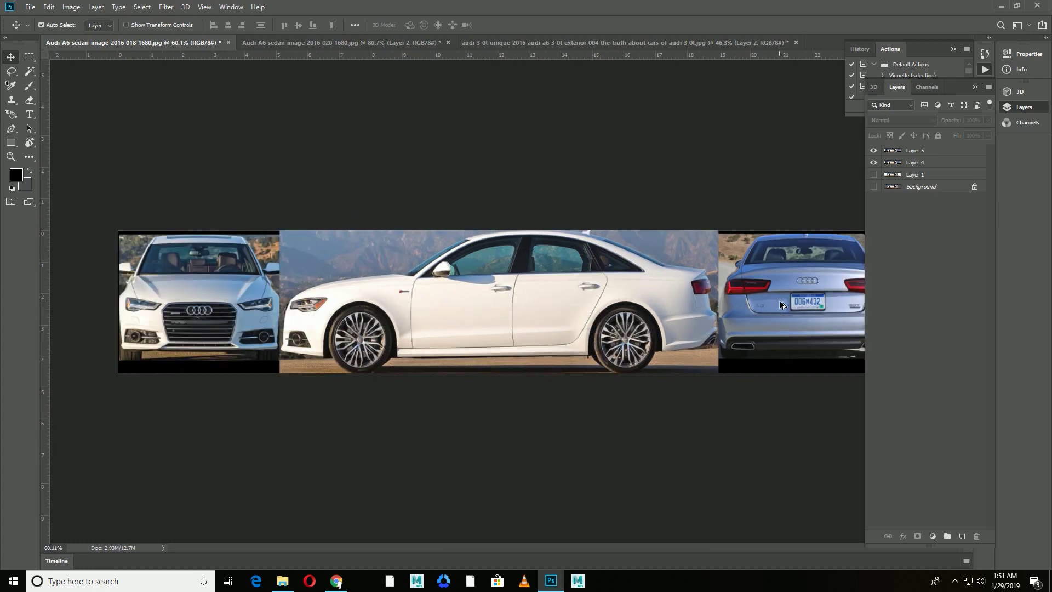
scroll(782, 305, down, 1)
scroll(778, 305, up, 1)
scroll(504, 336, up, 1)
scroll(504, 336, up, 2)
scroll(504, 336, down, 1)
scroll(512, 337, down, 2)
scroll(522, 339, down, 2)
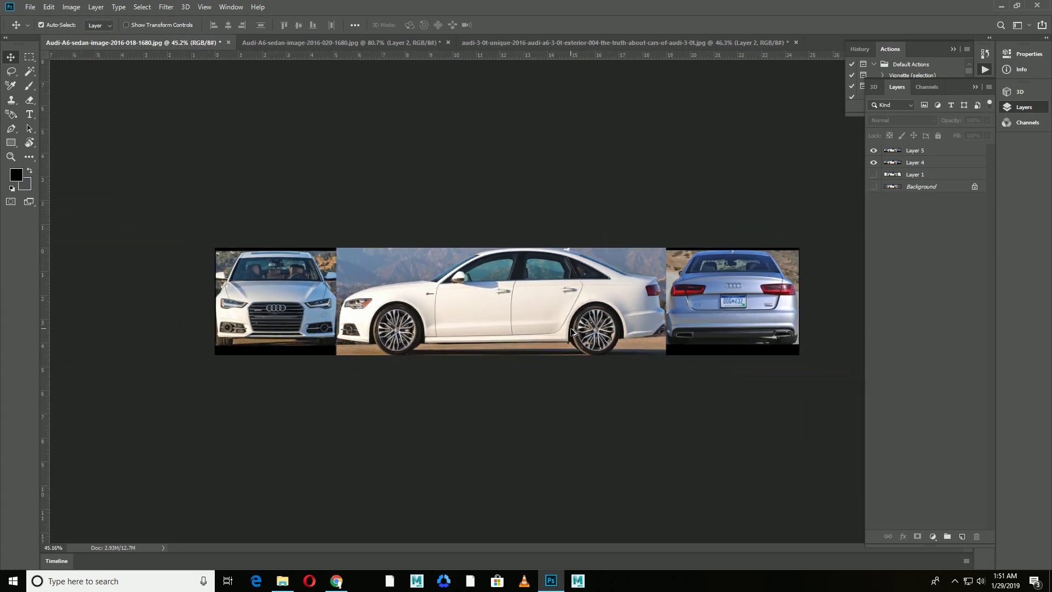
scroll(532, 331, up, 1)
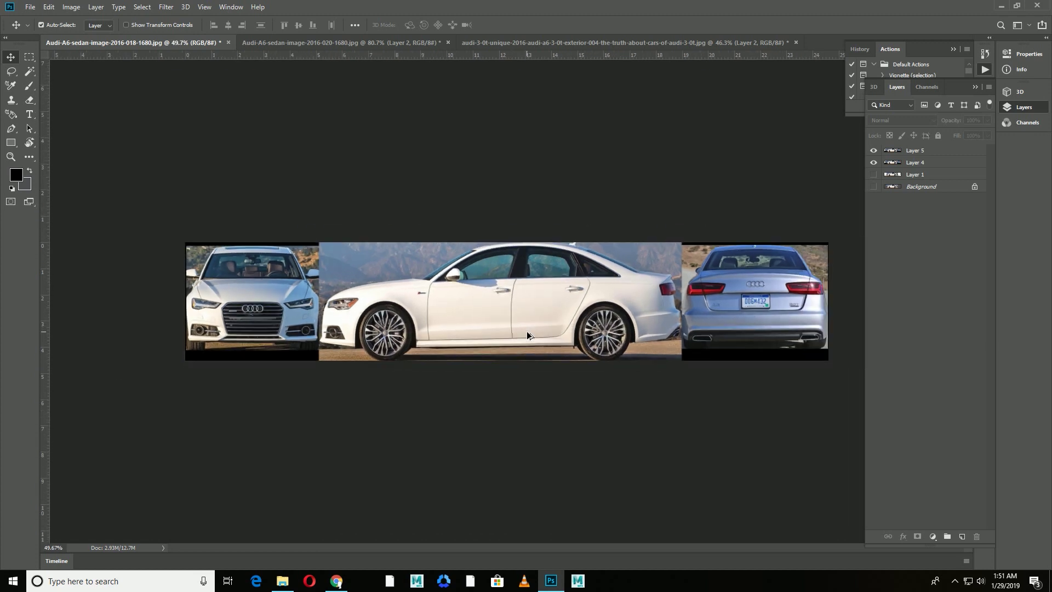
scroll(527, 335, up, 1)
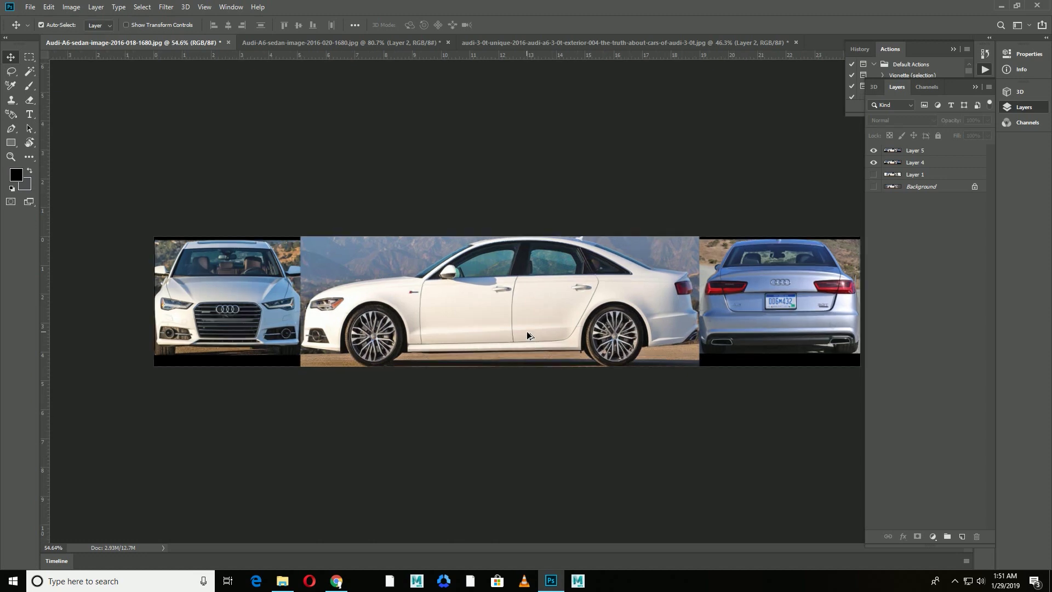
scroll(528, 332, up, 1)
scroll(528, 335, down, 1)
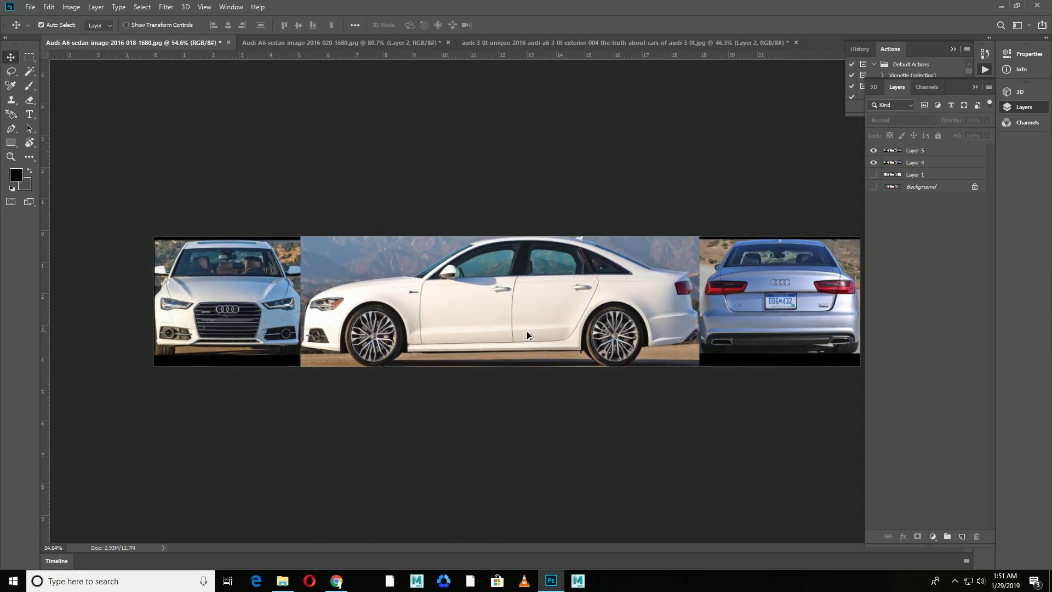